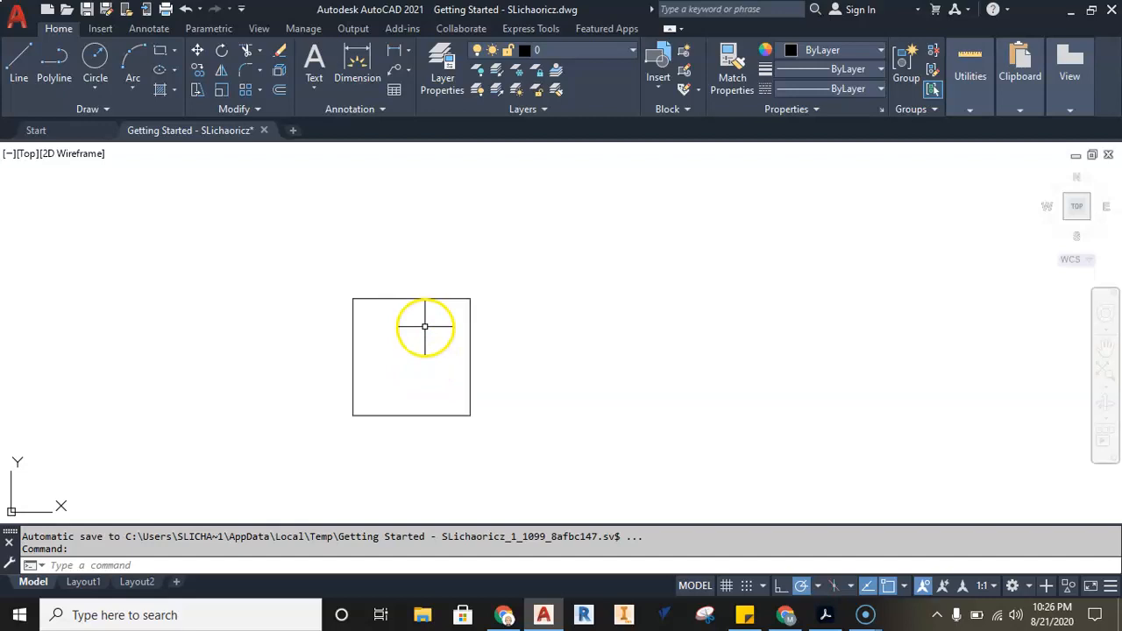
Copy the whole square from its lower-left corner 10 units horizontally to the right
left_click(259, 247)
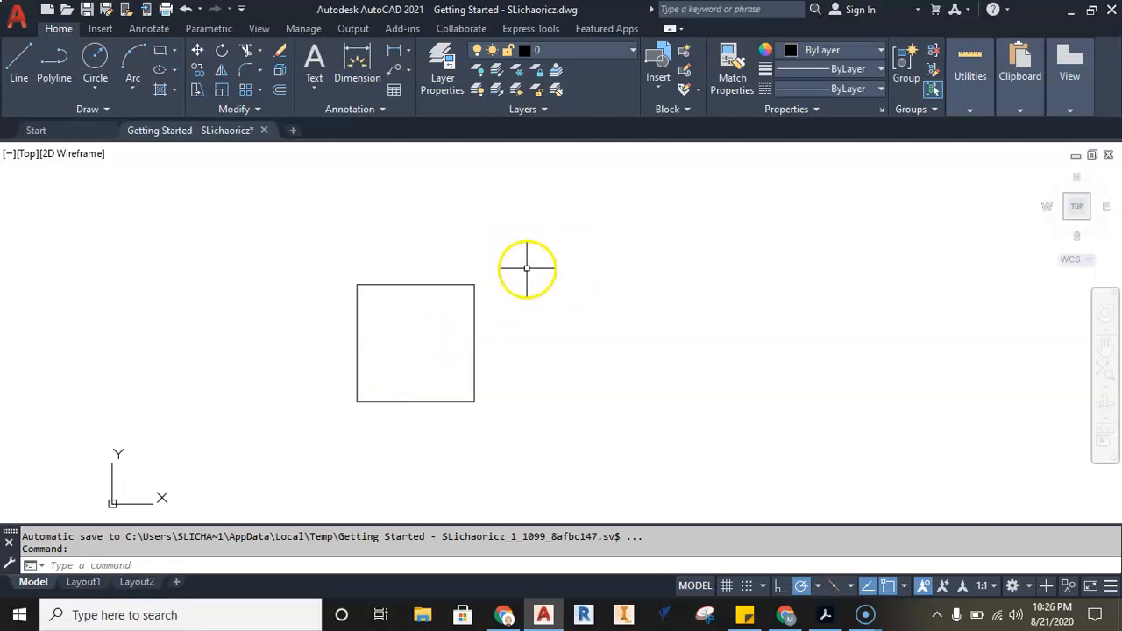
left_click(552, 248)
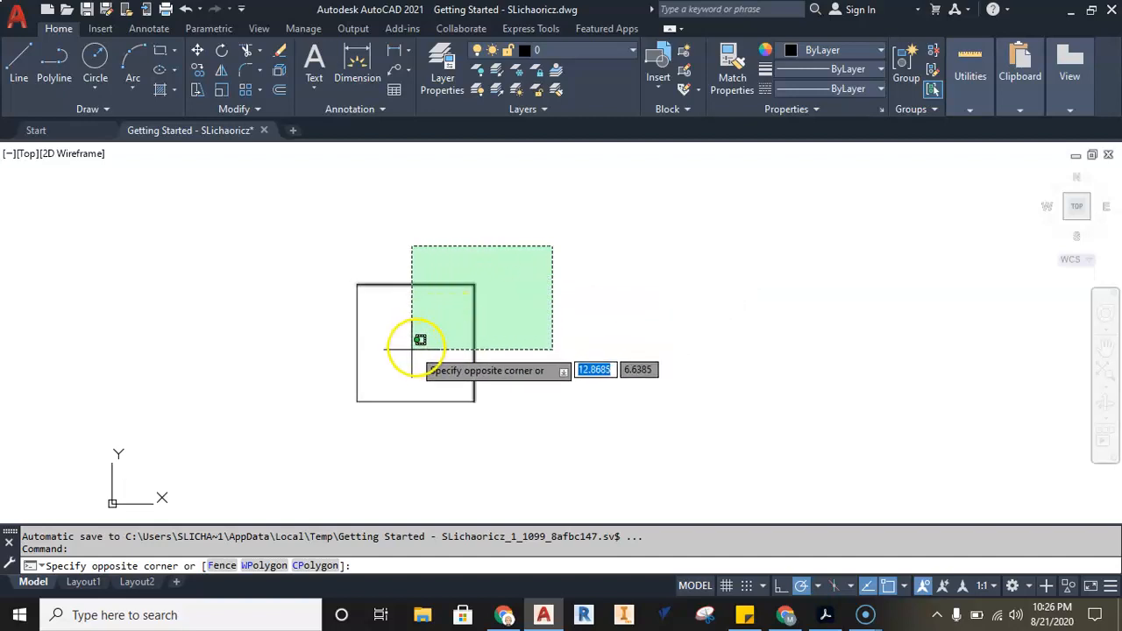
left_click(331, 424)
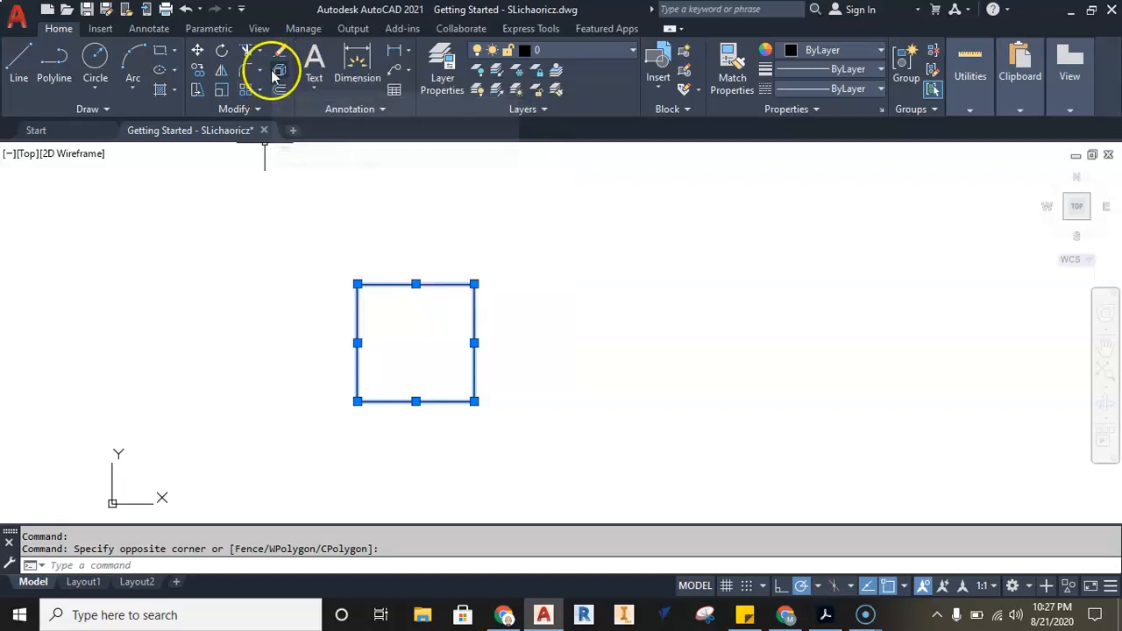
left_click(197, 72)
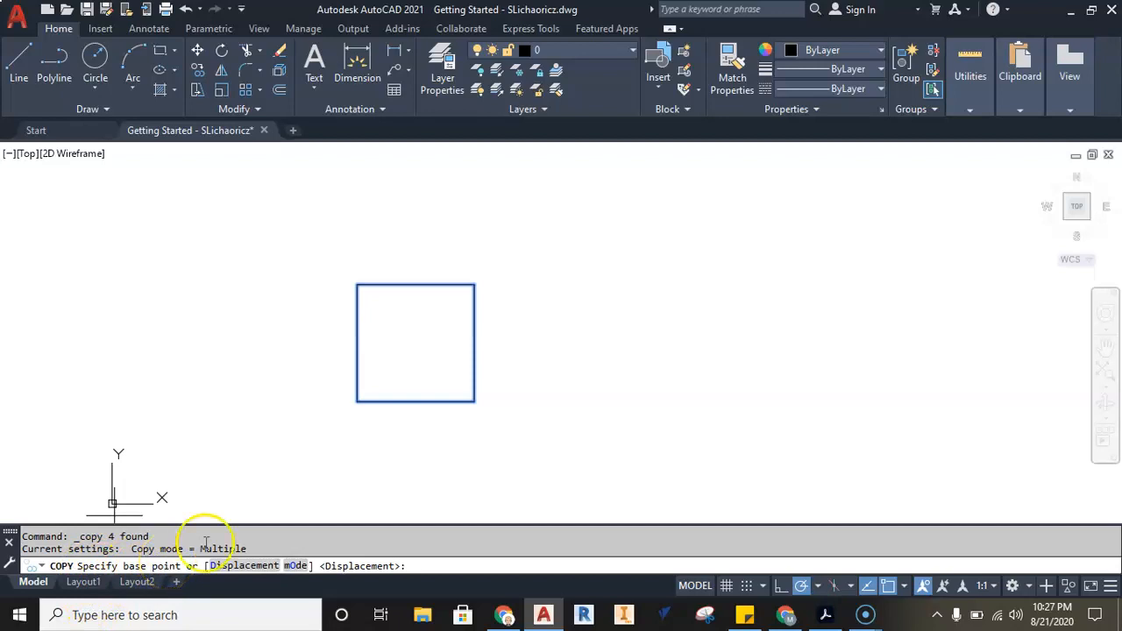
left_click(357, 400)
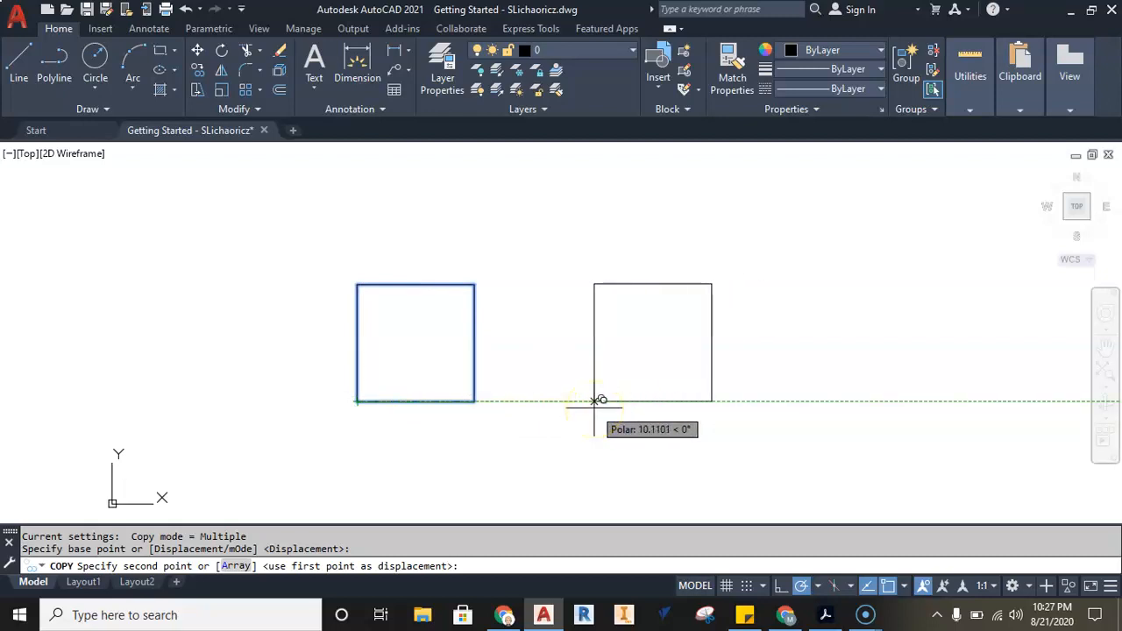
type("10")
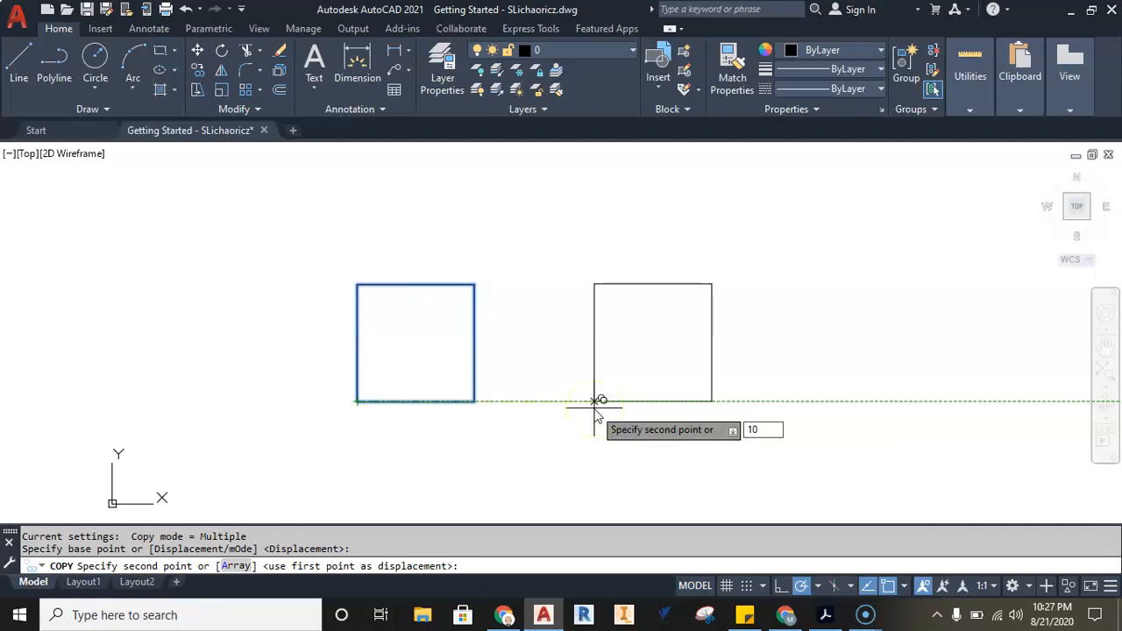
key("Return")
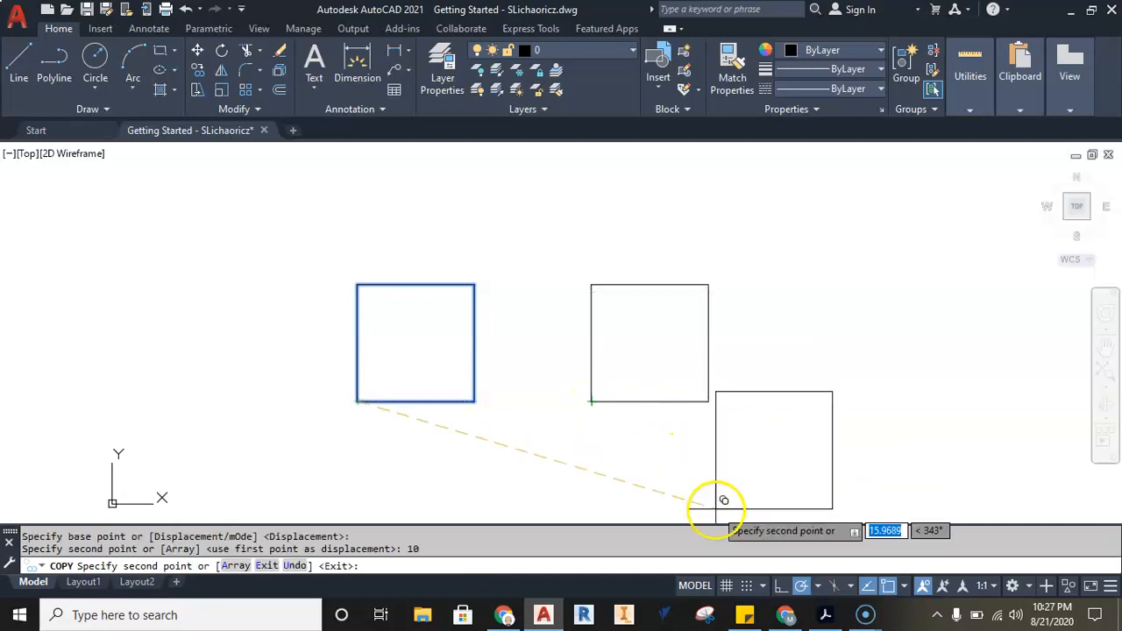
Place further copies of the square 20, 30, 40 and 50 units to the right of the original
scroll(724, 501, "down", 4)
middle_click_drag(733, 458, 521, 470)
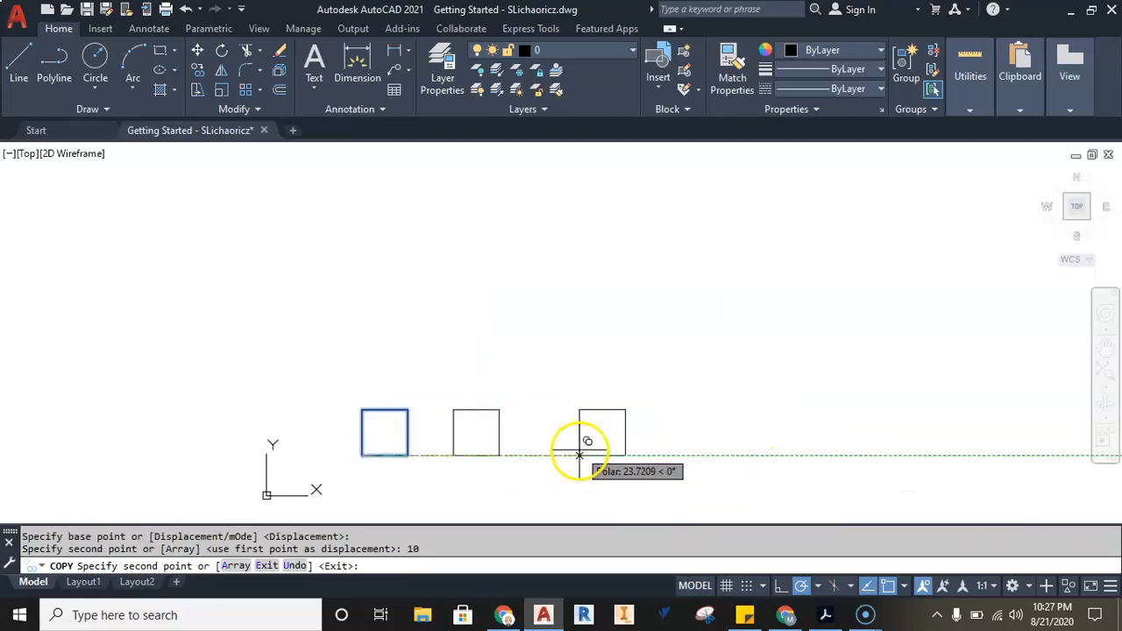
type("20")
key("Return")
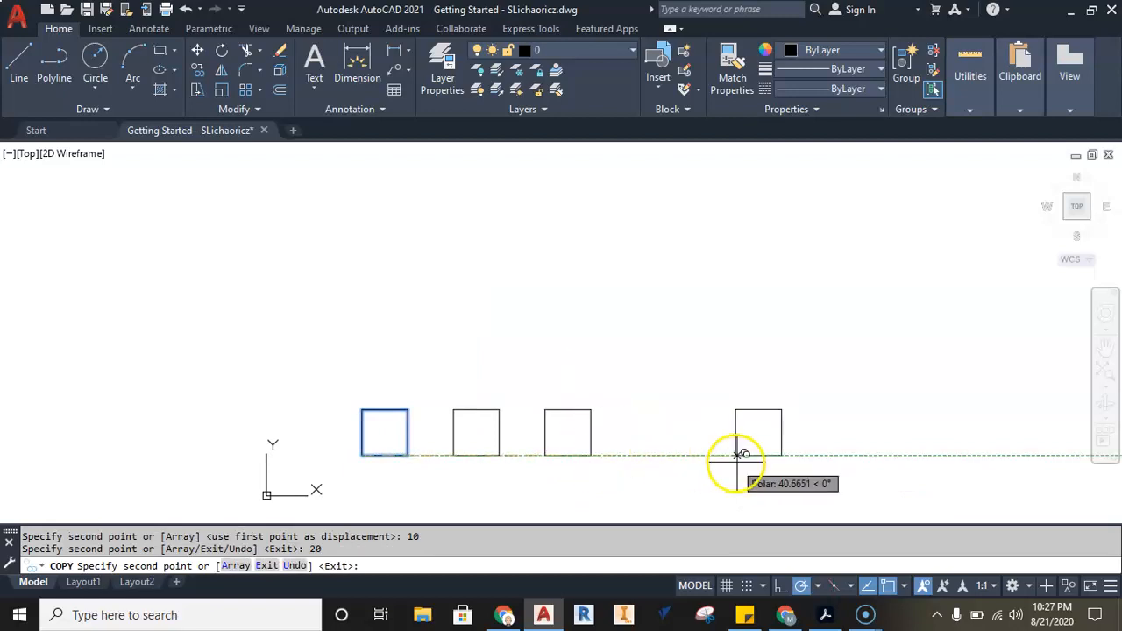
mouse_move(739, 456)
middle_mouse_down()
mouse_move(520, 465)
mouse_move(601, 285)
middle_mouse_up()
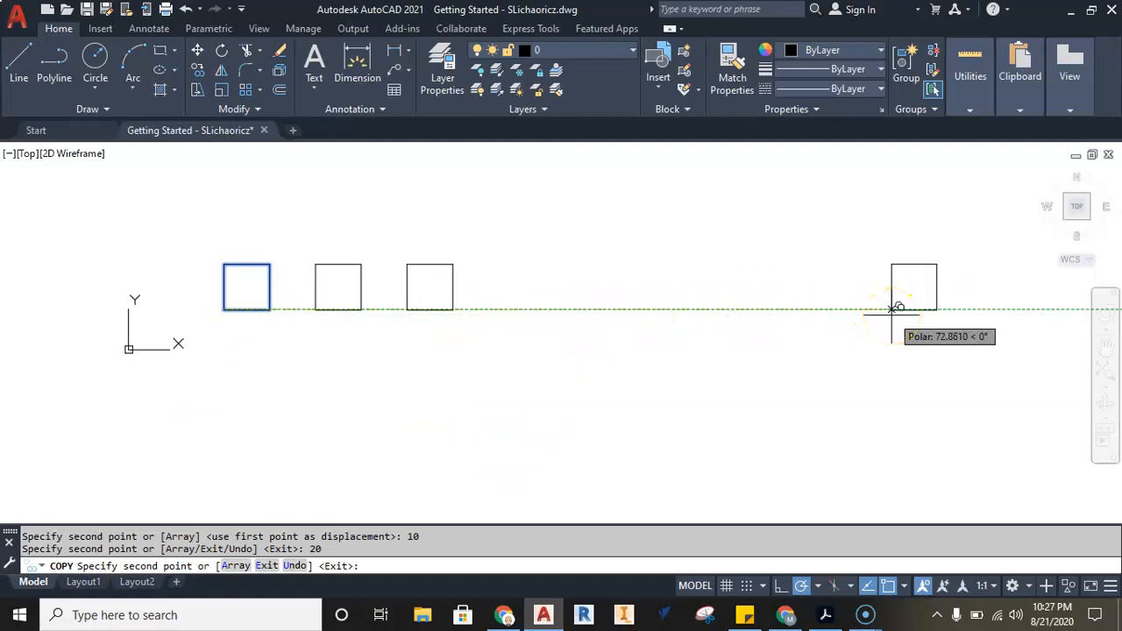
type("30")
key("Return")
type("40")
key("Return")
type("50")
key("Return")
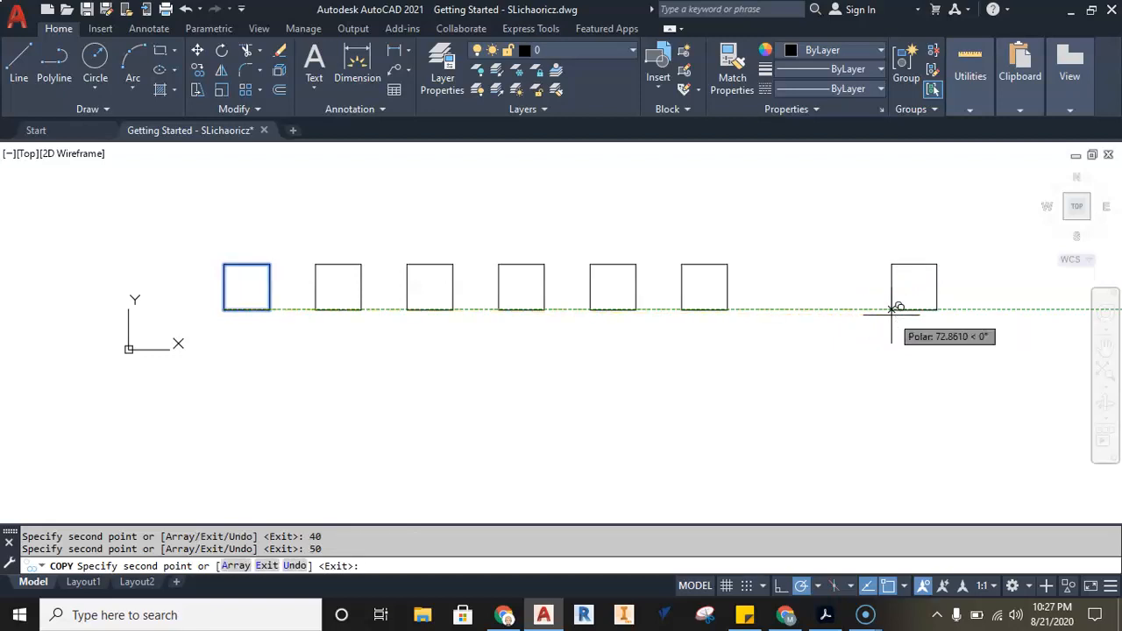
Scatter about thirty more freehand copies of the square above the row, and end the Copy command
middle_click_drag(581, 454, 656, 540)
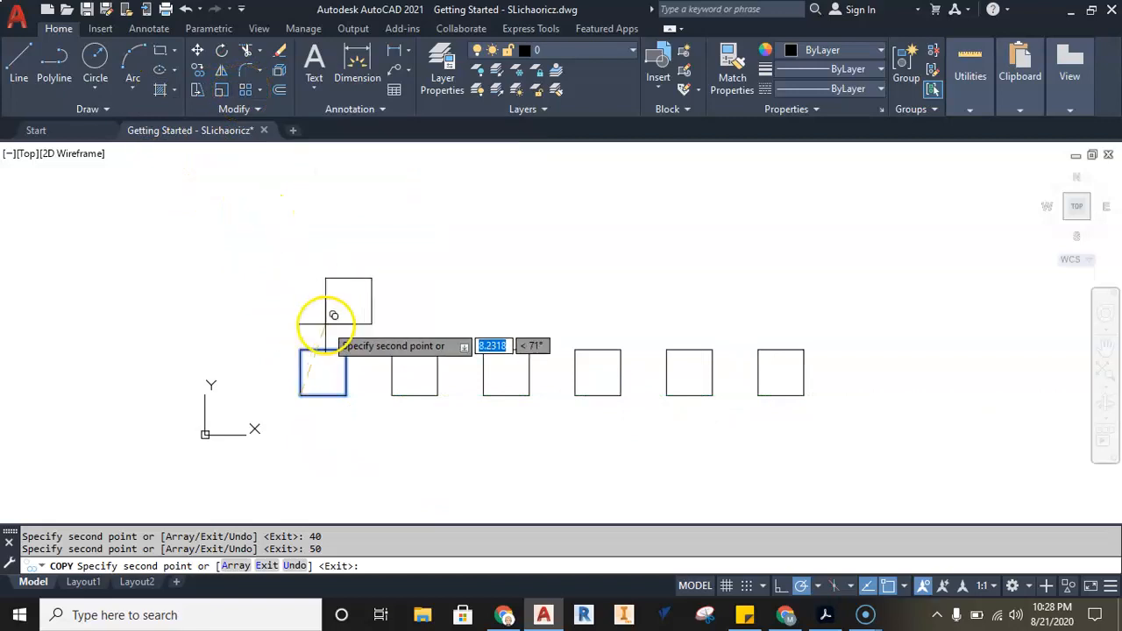
middle_click_drag(378, 308, 385, 357)
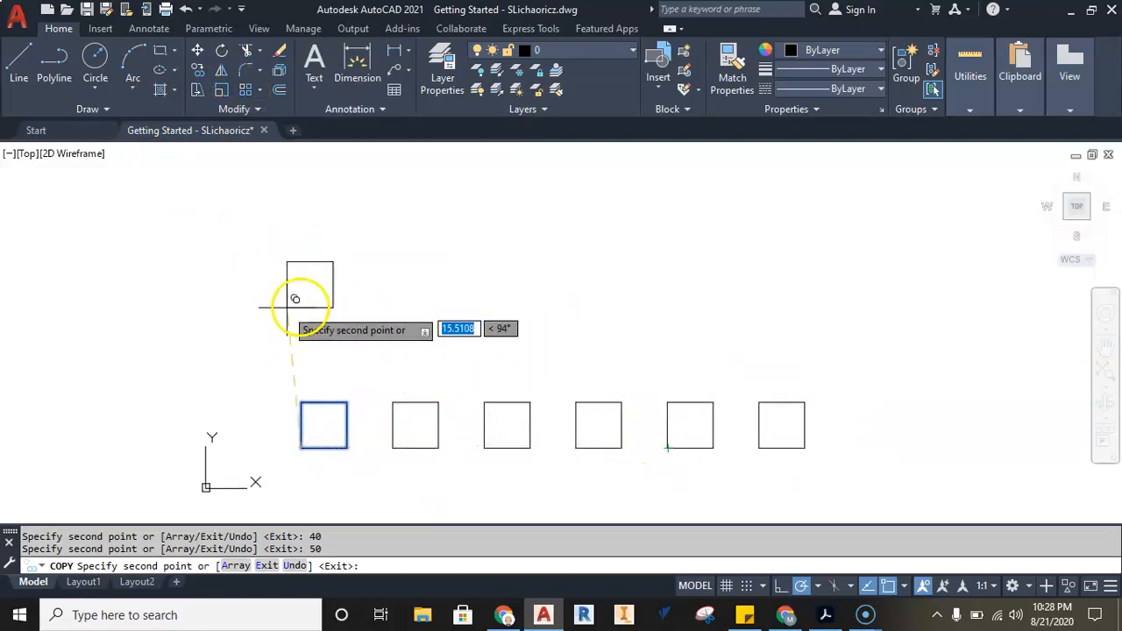
left_click(182, 272)
left_click(104, 330)
left_click(272, 260)
left_click(369, 314)
left_click(393, 200)
left_click(509, 268)
left_click(489, 344)
left_click(640, 333)
left_click(649, 223)
left_click(533, 233)
left_click(506, 281)
left_click(470, 272)
left_click(413, 256)
left_click(384, 295)
left_click(414, 281)
left_click(535, 299)
left_click(573, 256)
left_click(641, 287)
left_click(534, 344)
left_click(340, 267)
left_click(318, 326)
left_click(411, 337)
left_click(480, 295)
left_click(572, 256)
left_click(640, 286)
left_click(318, 327)
left_click(250, 285)
left_click(334, 323)
left_click(492, 332)
left_click(558, 310)
left_click(702, 325)
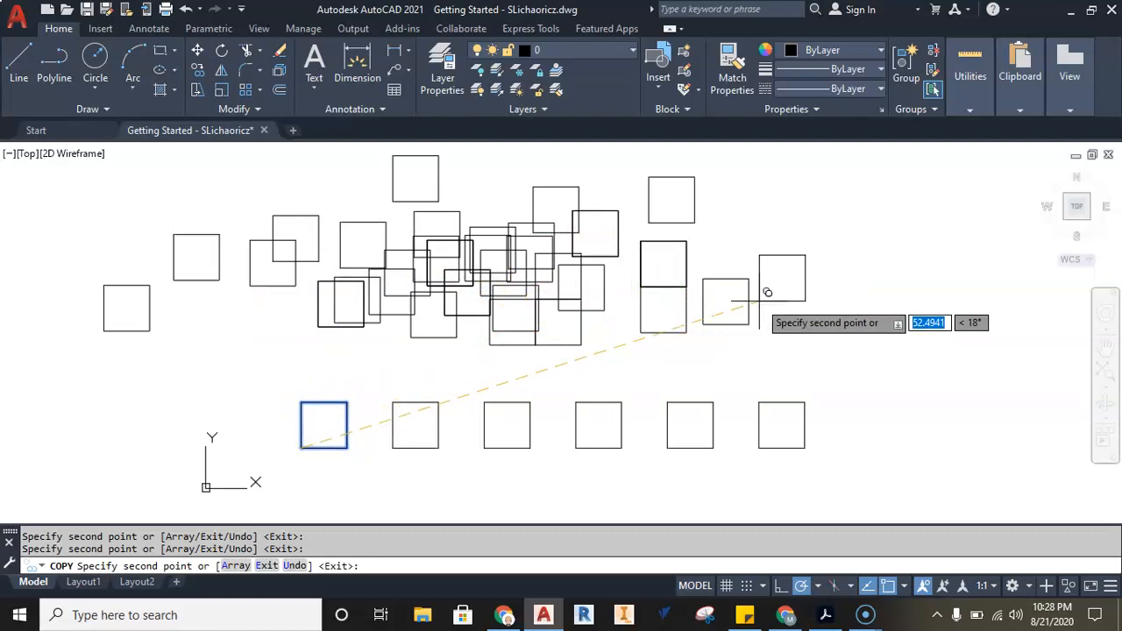
key("Escape")
middle_click_drag(793, 239, 852, 278)
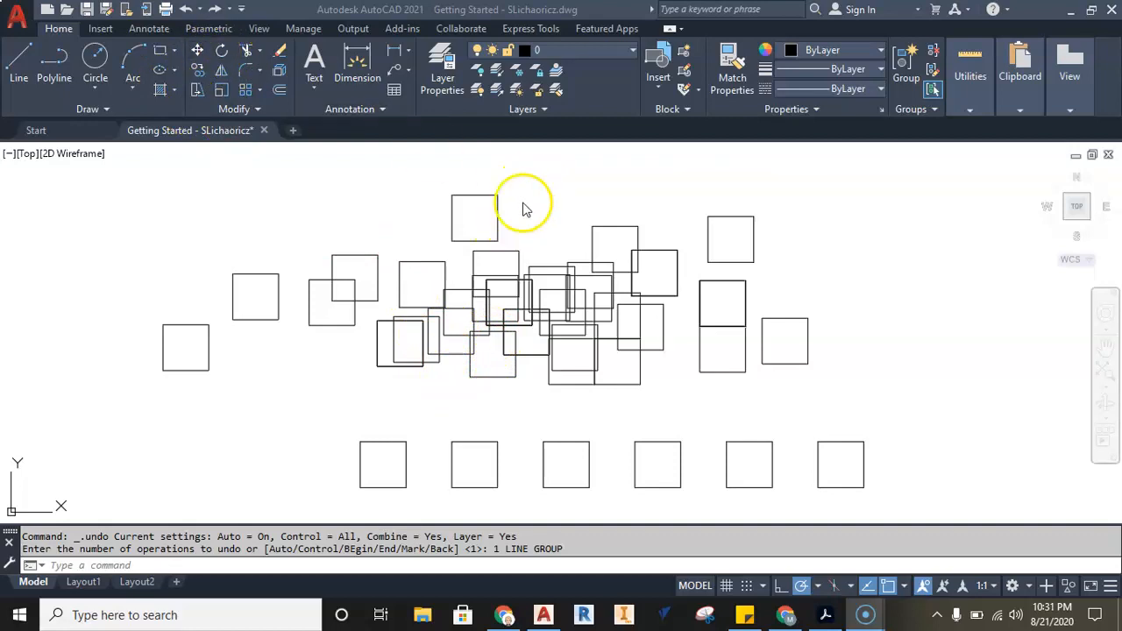
Move the topmost scattered square by its upper-right corner to empty space far to the right of the group
scroll(491, 200, "up", 7)
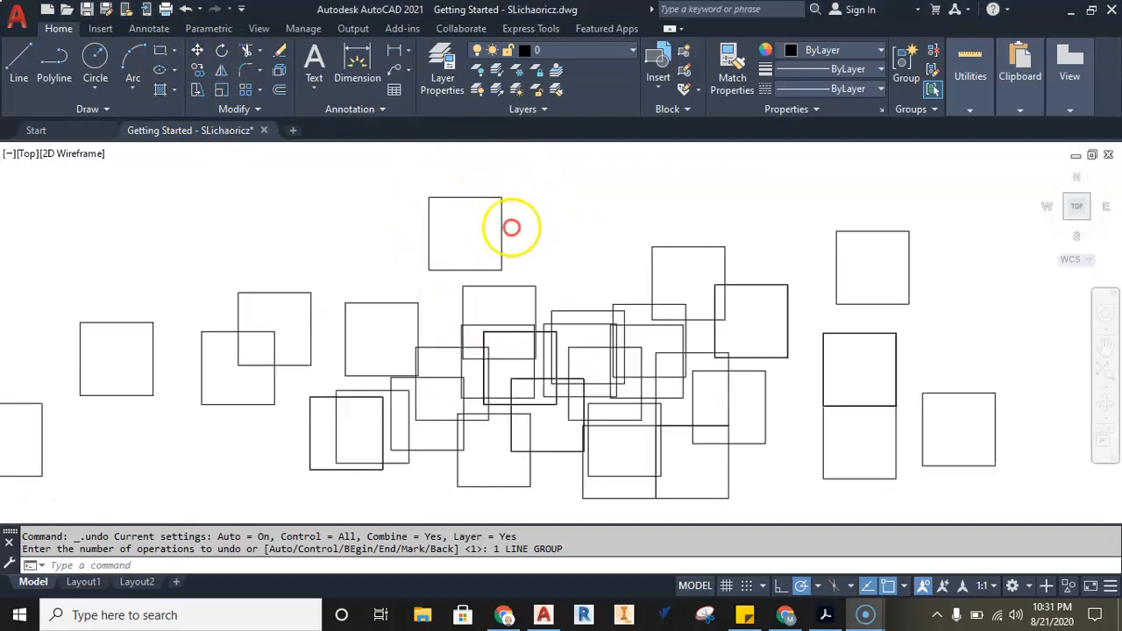
scroll(500, 225, "down", 4)
left_click(565, 177)
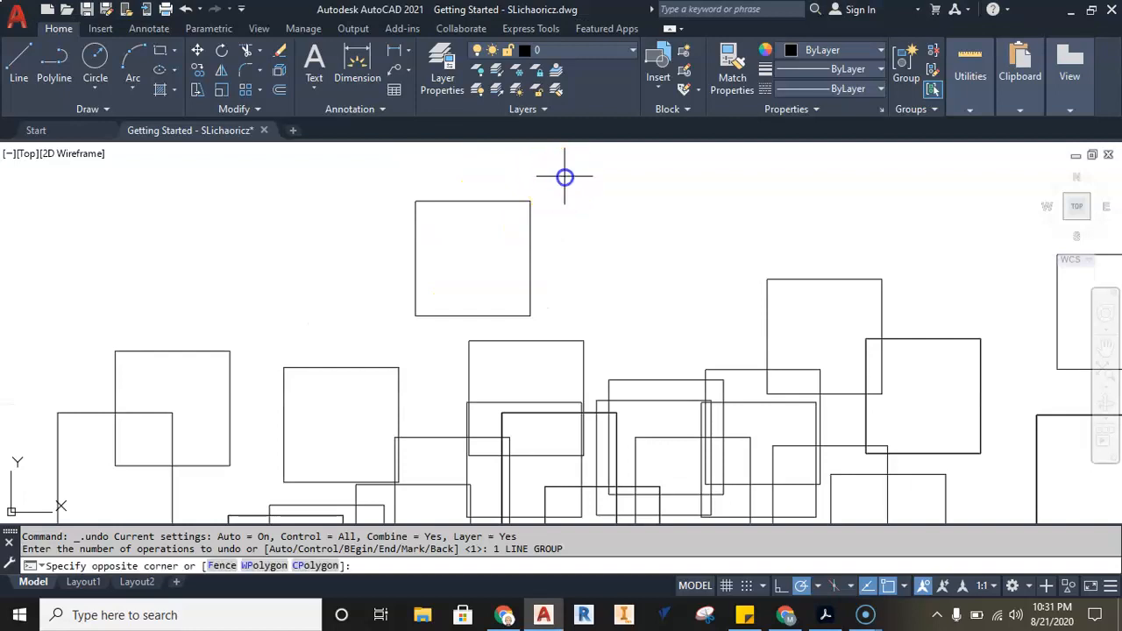
left_click(393, 313)
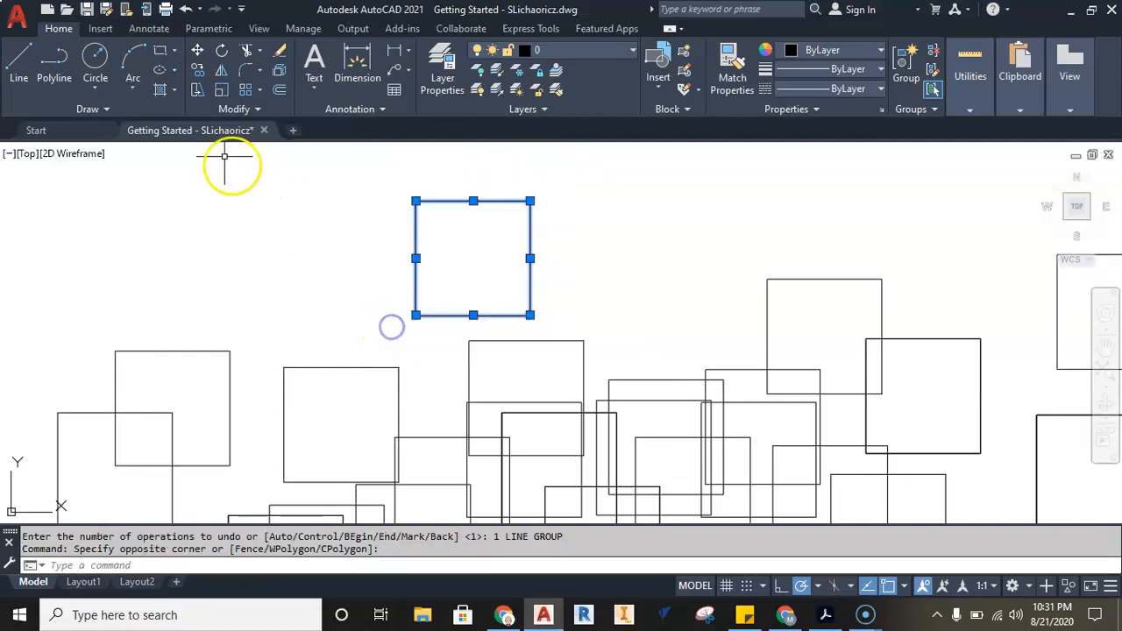
left_click(198, 55)
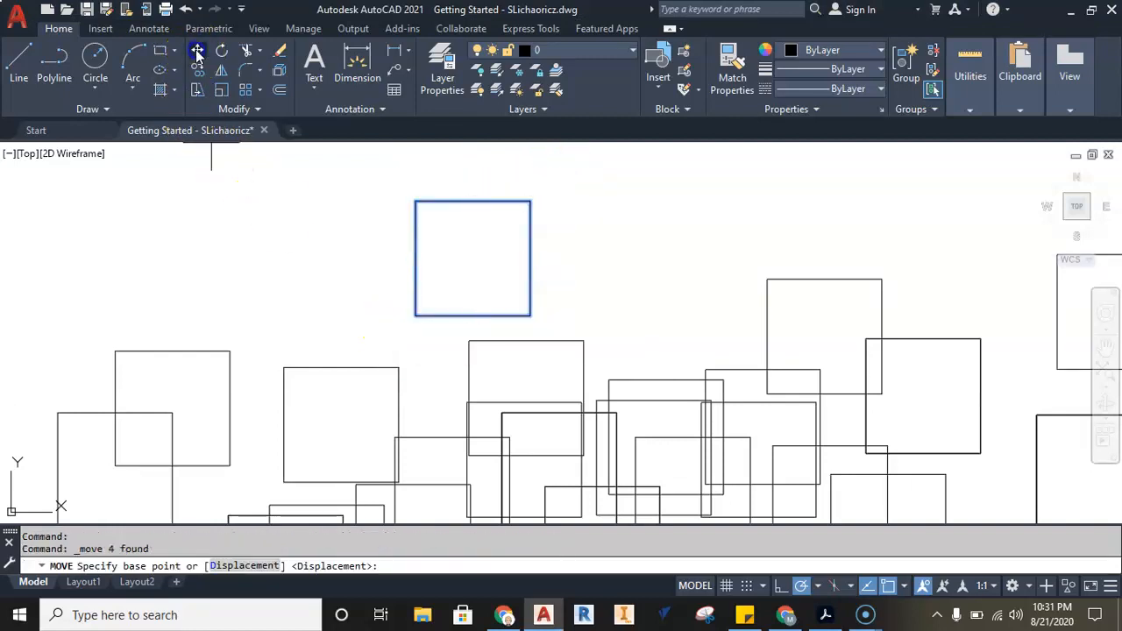
left_click(530, 201)
scroll(526, 203, "down", 3)
scroll(525, 206, "down", 2)
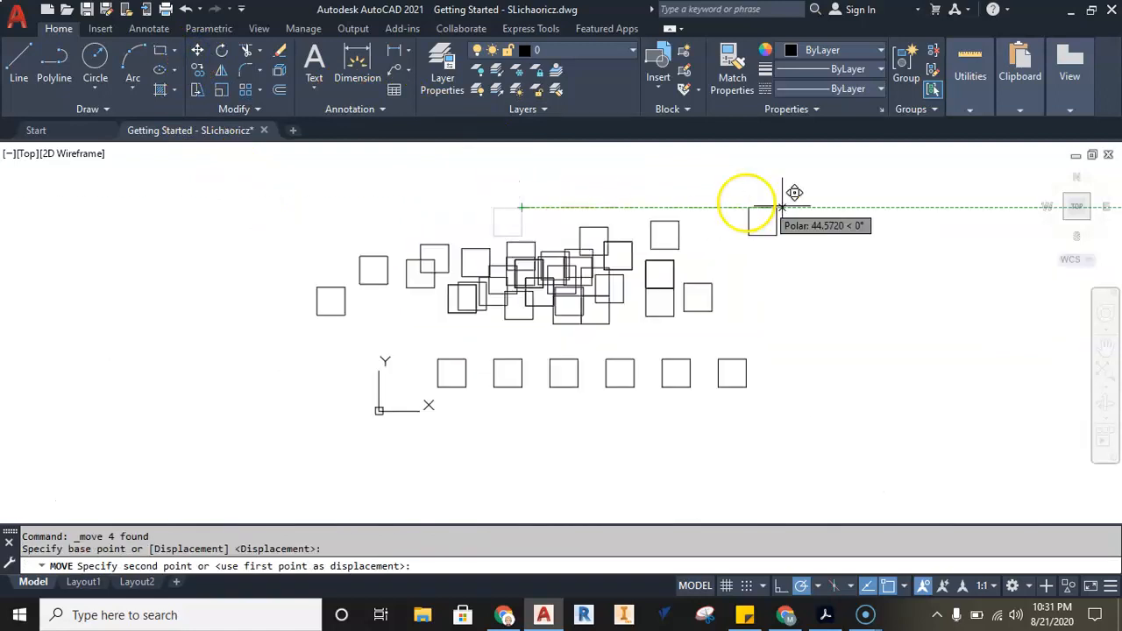
left_click(896, 177)
Move the rightmost square of the scattered group by its upper-right corner out beyond the previously moved square
scroll(718, 292, "up", 4)
left_click(714, 251)
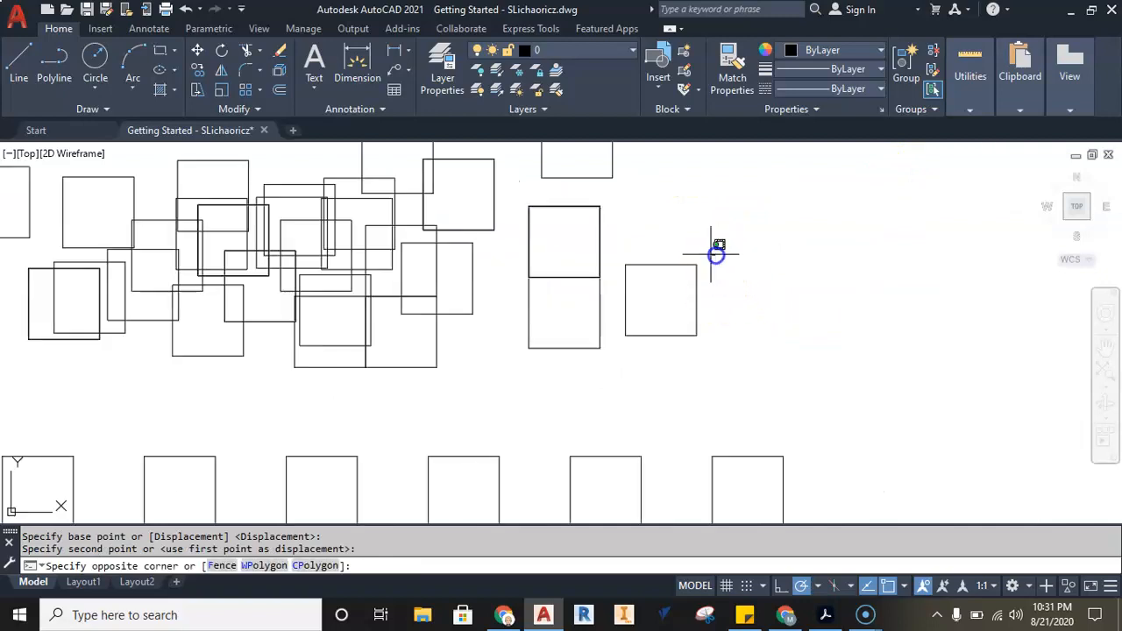
left_click(615, 355)
left_click(198, 50)
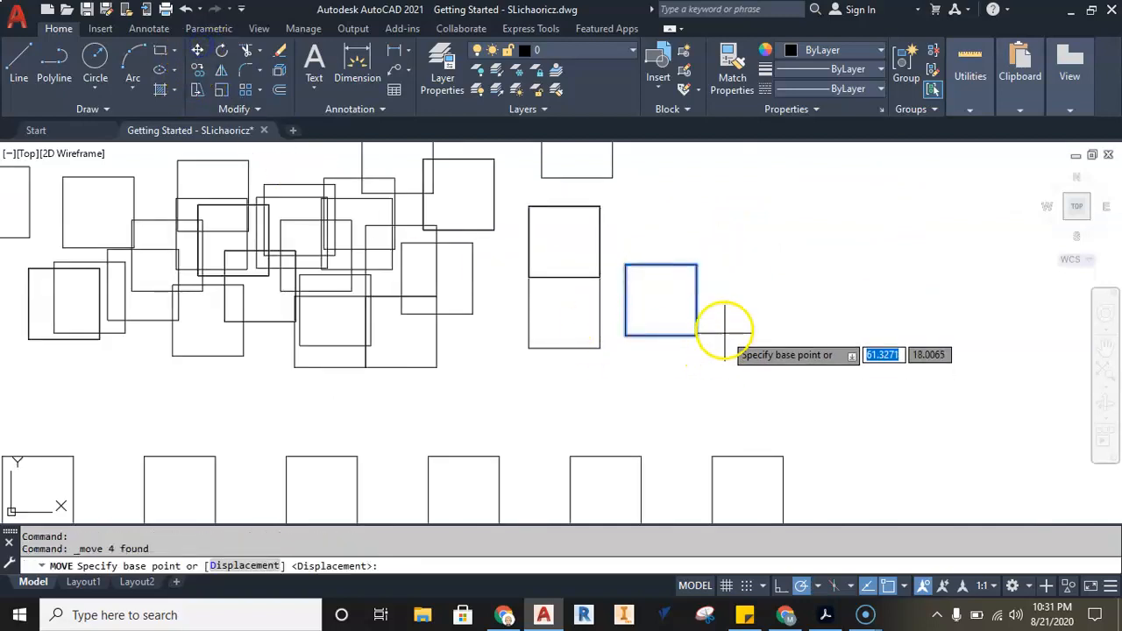
left_click(696, 264)
scroll(697, 264, "down", 5)
left_click(921, 251)
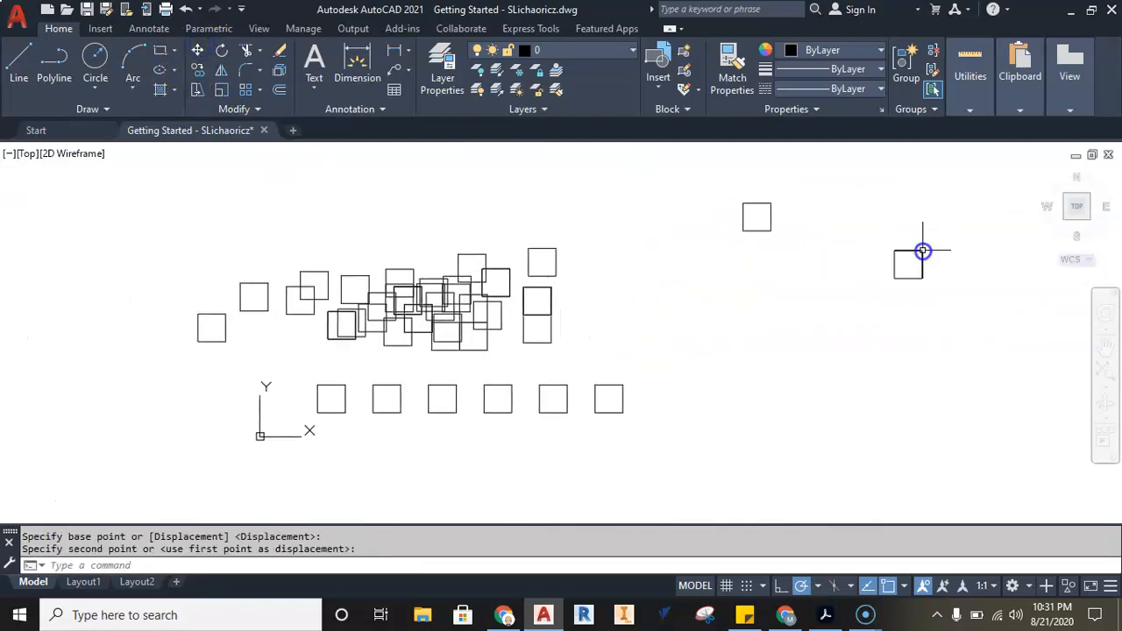
Move the remaining scattered squares above the row together to the two separate squares on the right
scroll(728, 343, "down", 4)
scroll(649, 312, "up", 4)
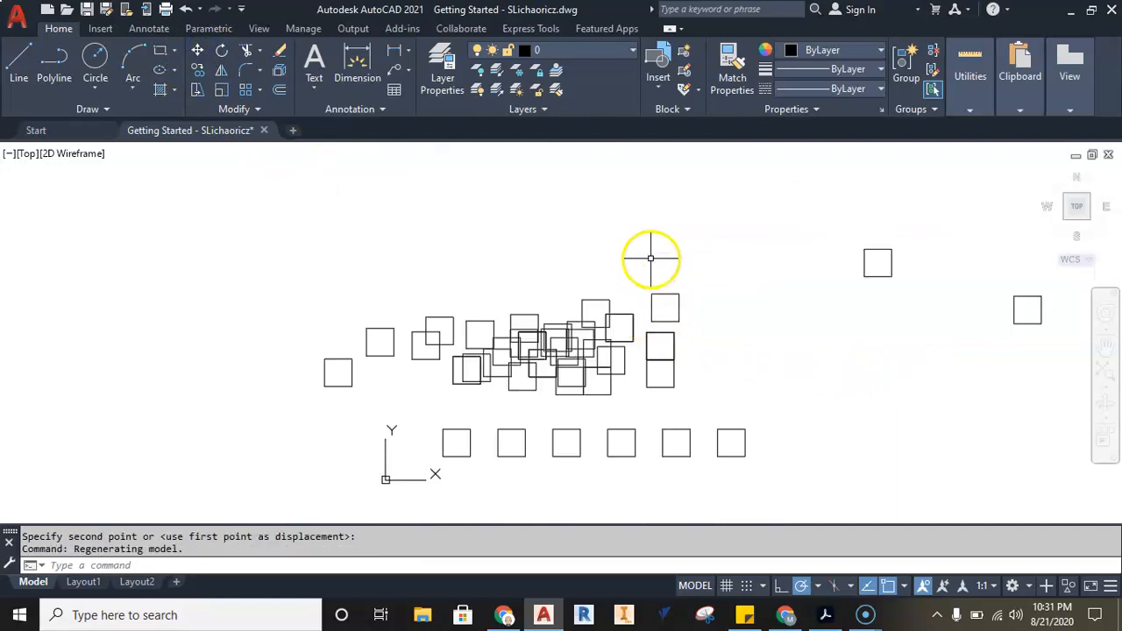
middle_click_drag(654, 258, 652, 230)
left_click(747, 189)
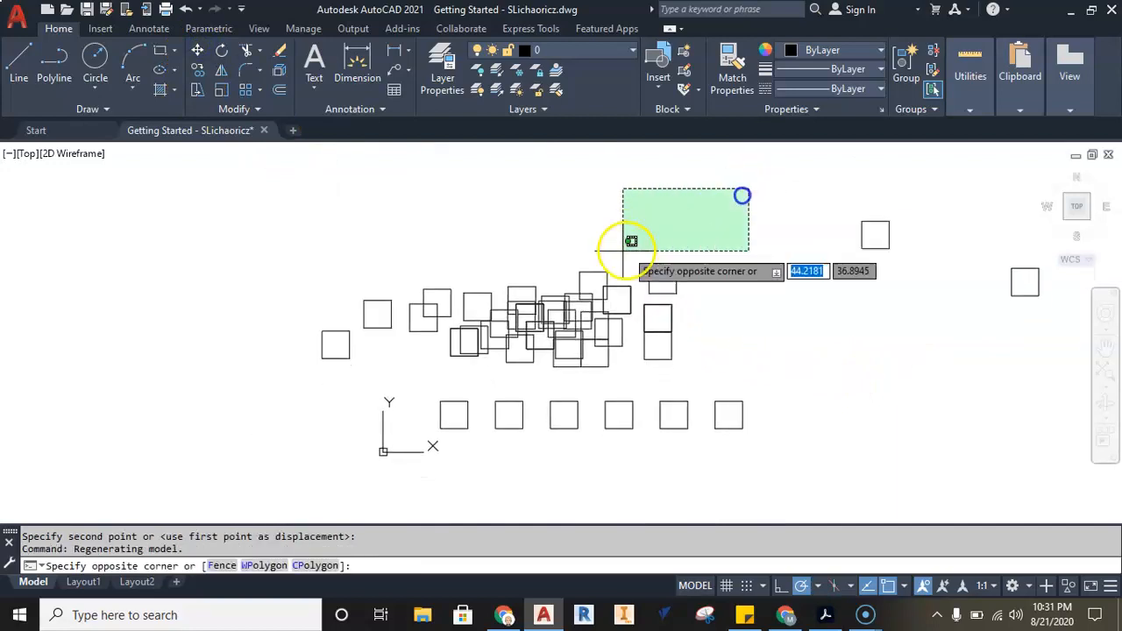
left_click(296, 387)
left_click(197, 50)
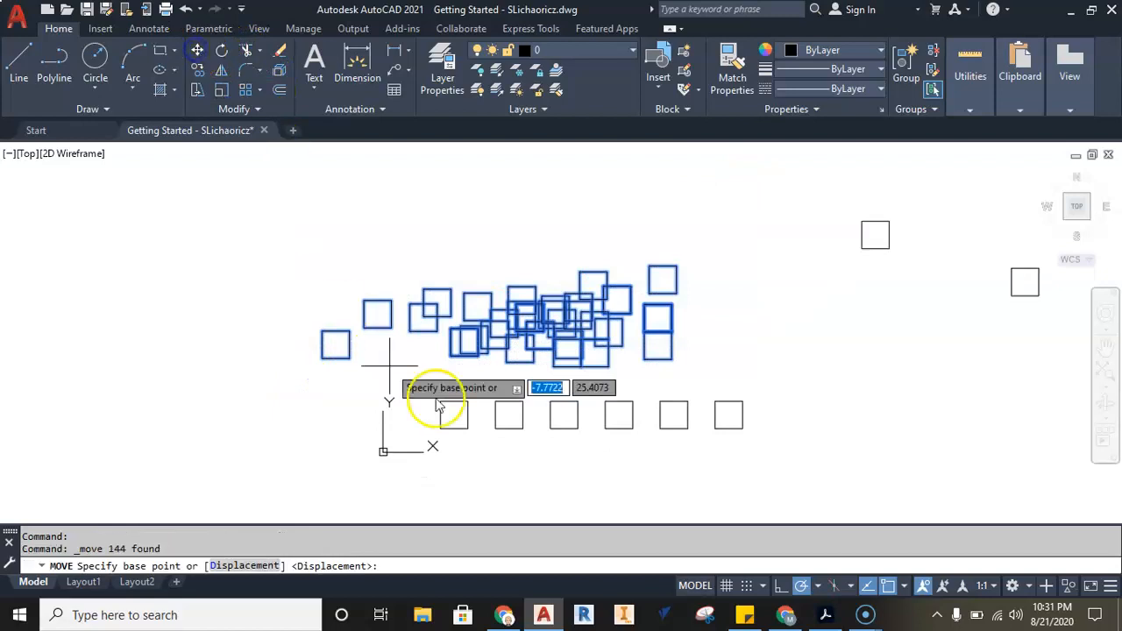
left_click(517, 314)
scroll(524, 314, "down", 4)
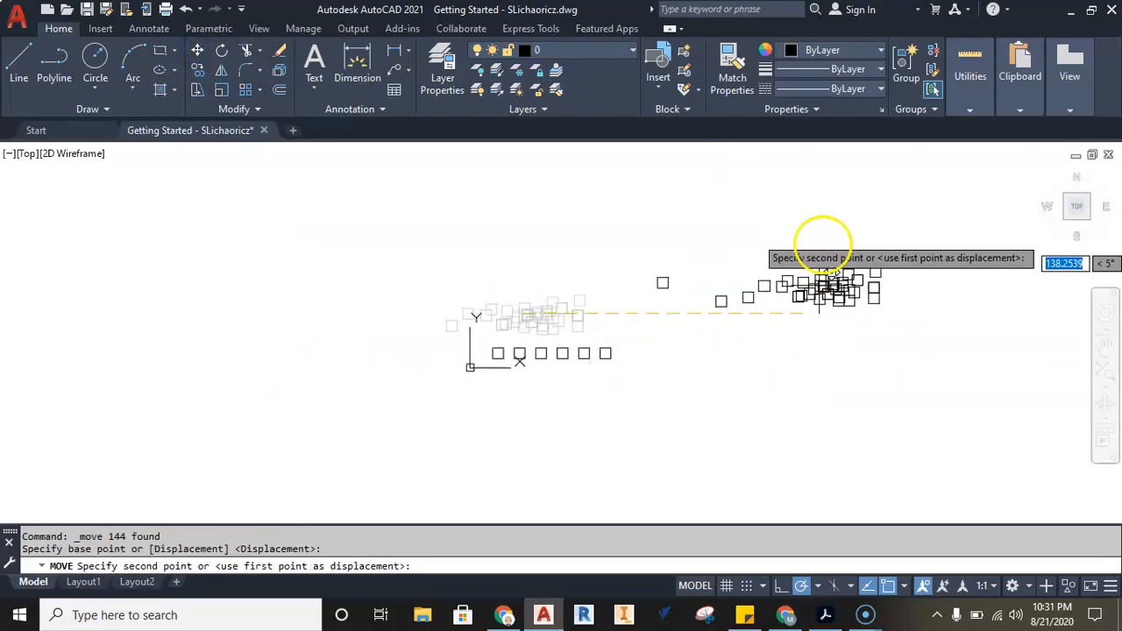
left_click(764, 264)
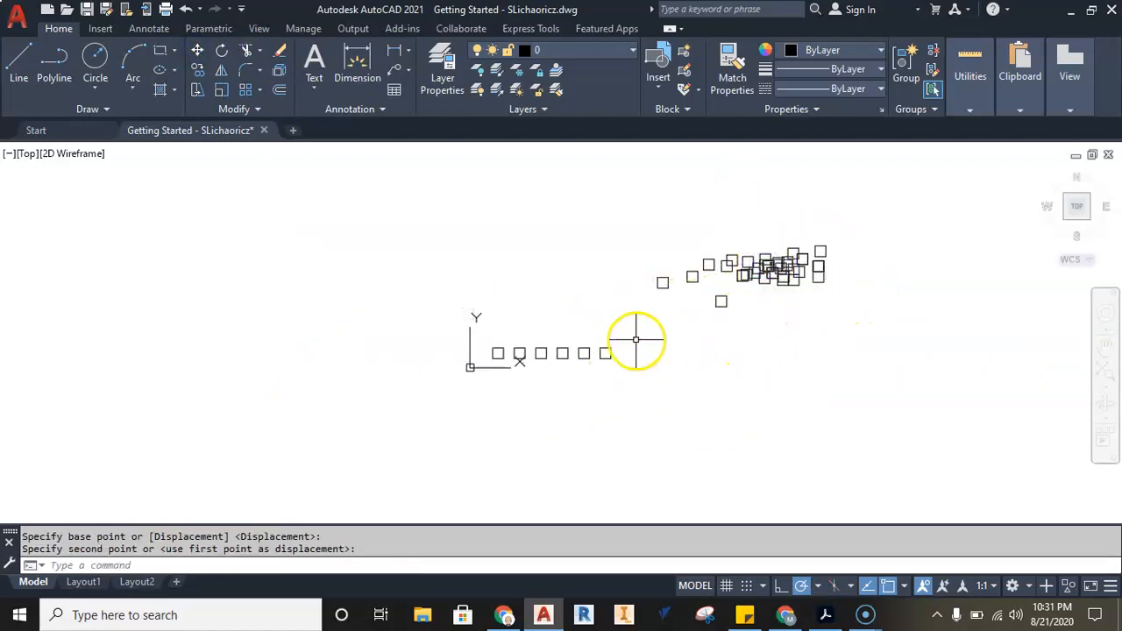
Copy the whole scattered cluster three times, to the upper left, upper right and lower right of it
scroll(661, 315, "up", 4)
mouse_move(661, 315)
middle_mouse_down()
mouse_move(495, 374)
mouse_move(495, 411)
middle_mouse_up()
scroll(494, 373, "down", 2)
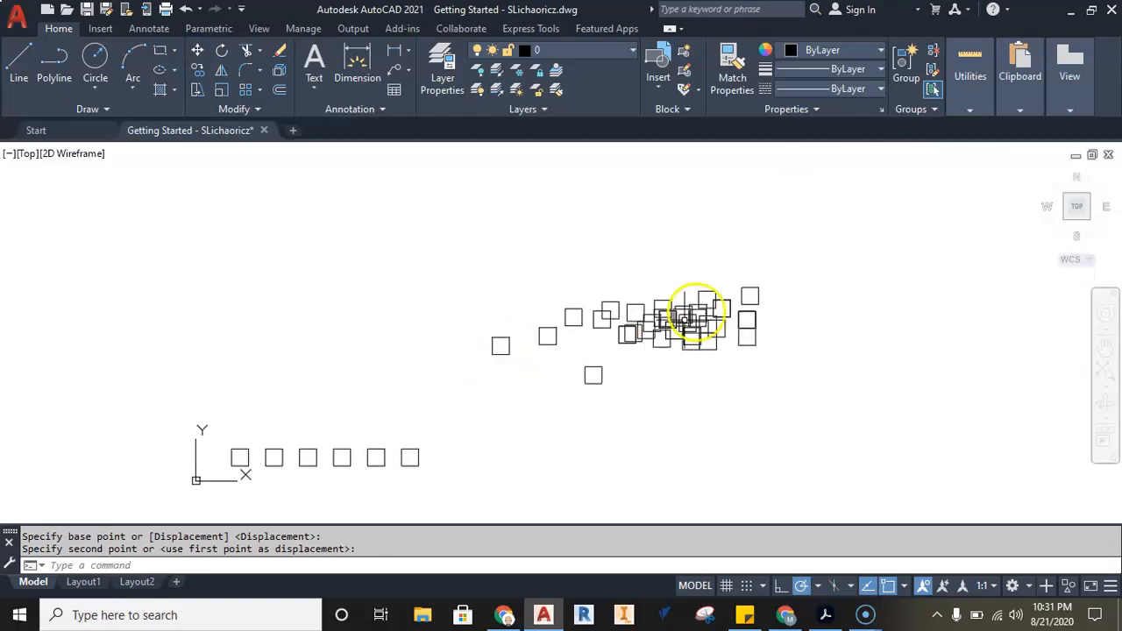
left_click(843, 229)
left_click(437, 408)
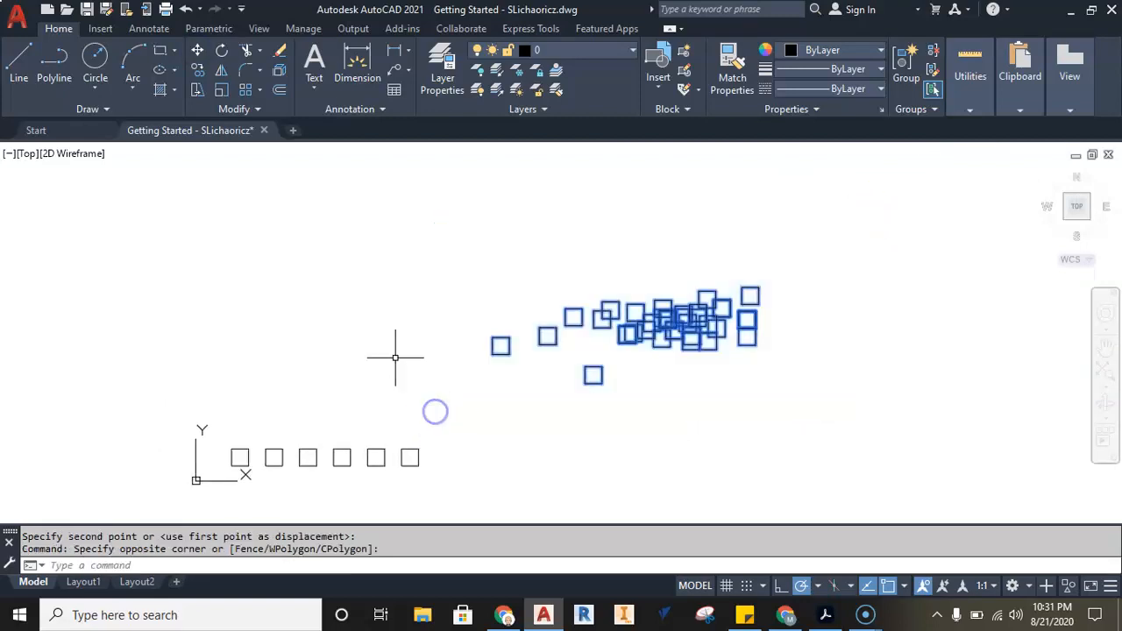
left_click(198, 70)
left_click(635, 326)
left_click(558, 234)
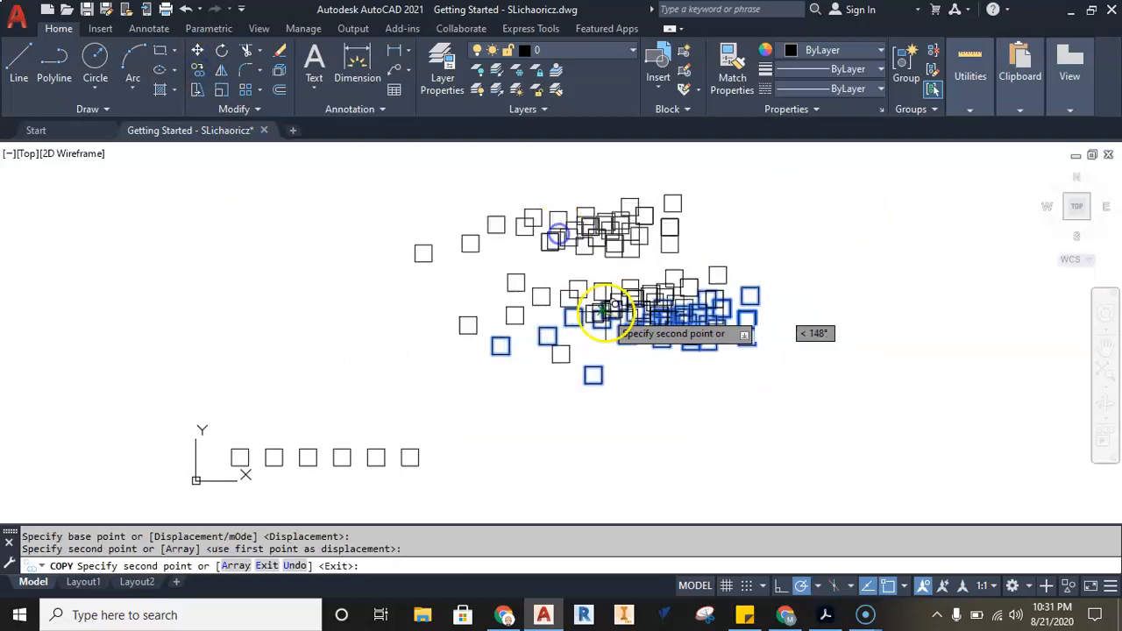
left_click(858, 187)
left_click(775, 412)
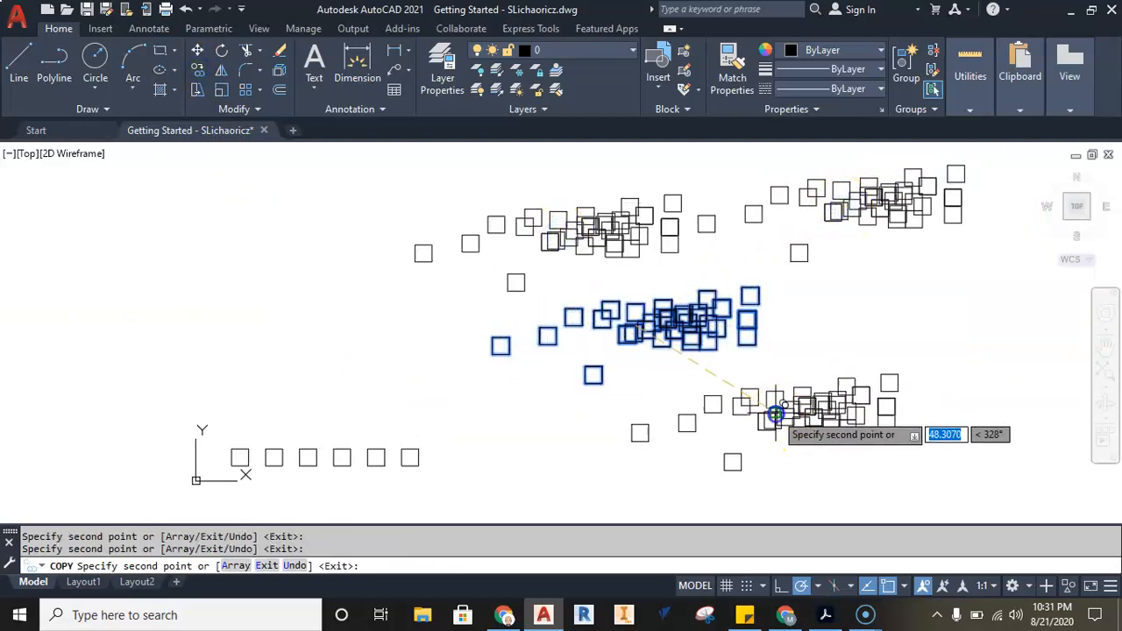
key("Escape")
Erase all four clusters of scattered squares, leaving out the row of six, and undo the erase
scroll(833, 386, "down", 2)
middle_click_drag(813, 372, 692, 393)
scroll(796, 242, "up", 2)
scroll(871, 208, "down", 2)
left_click(864, 213)
left_click(548, 492)
left_click(448, 232)
left_click(592, 383)
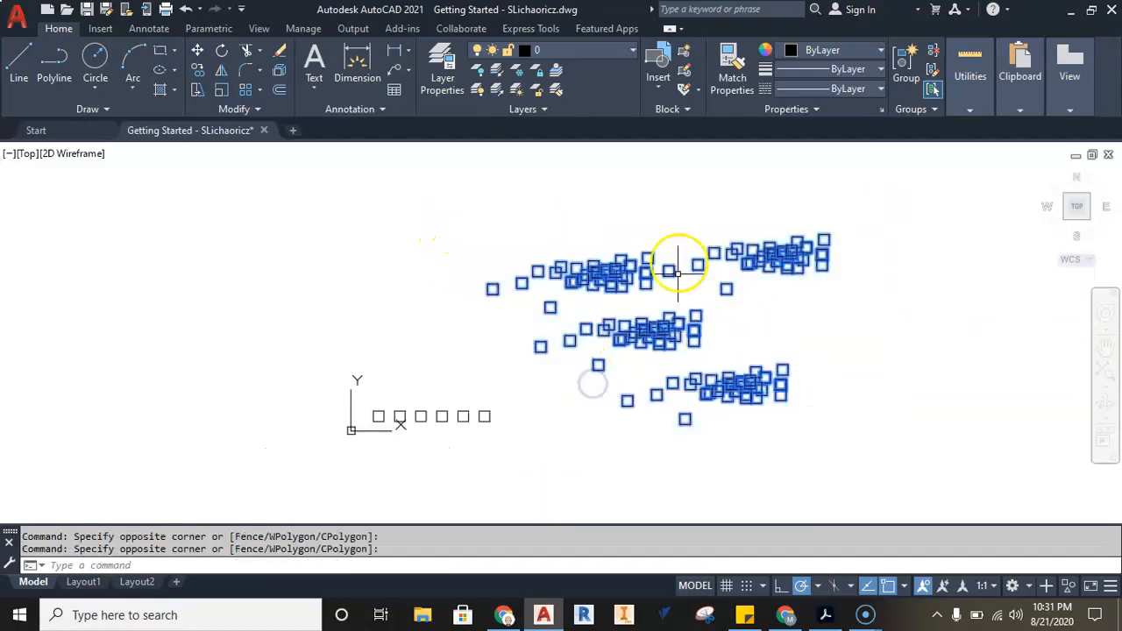
left_click(277, 54)
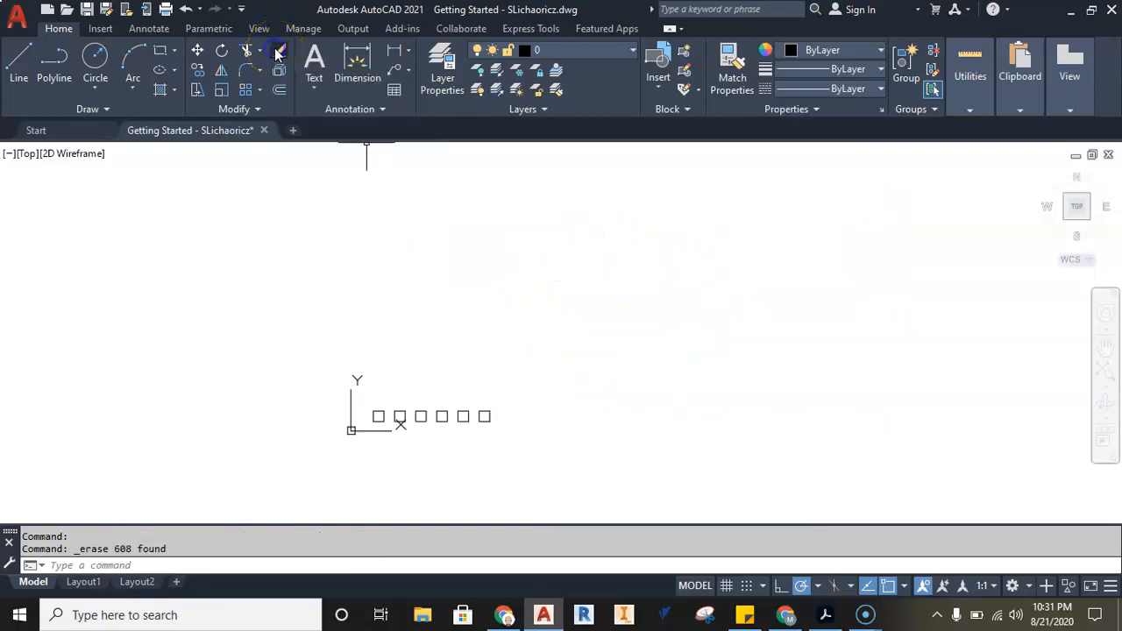
left_click(188, 11)
Erase all four clusters of scattered squares, keeping the row of six
left_click(896, 183)
left_click(569, 493)
left_click(362, 219)
left_click(601, 369)
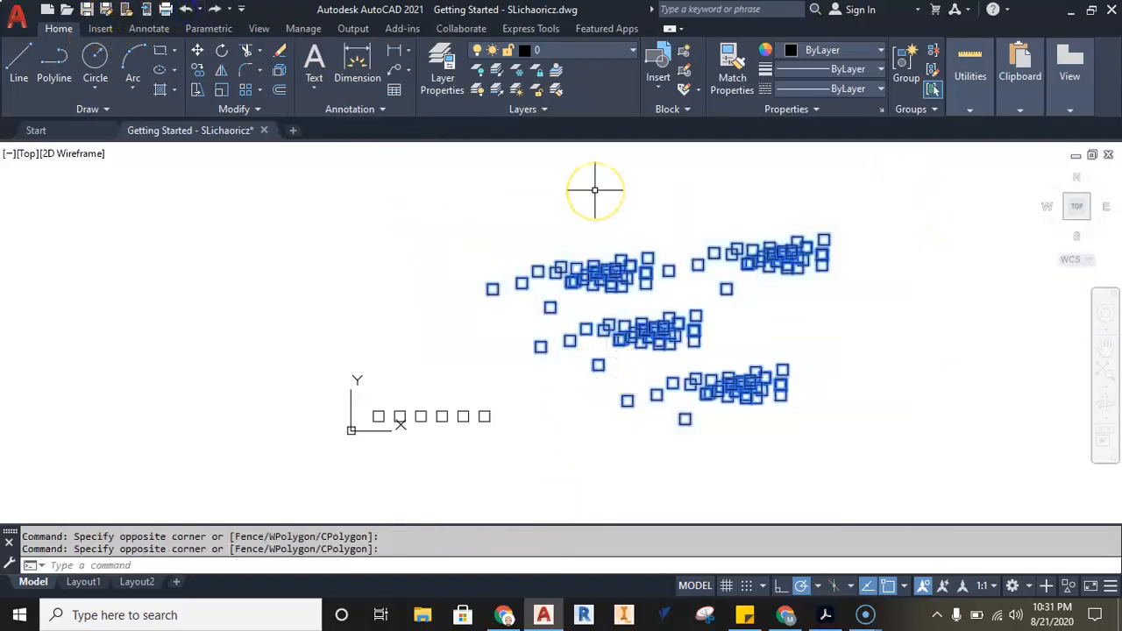
key("Delete")
Rotate the row of six squares 90 degrees counterclockwise about the lower-left corner of the first square
middle_click_drag(608, 315, 673, 303)
scroll(511, 380, "up", 2)
middle_click_drag(534, 348, 632, 297)
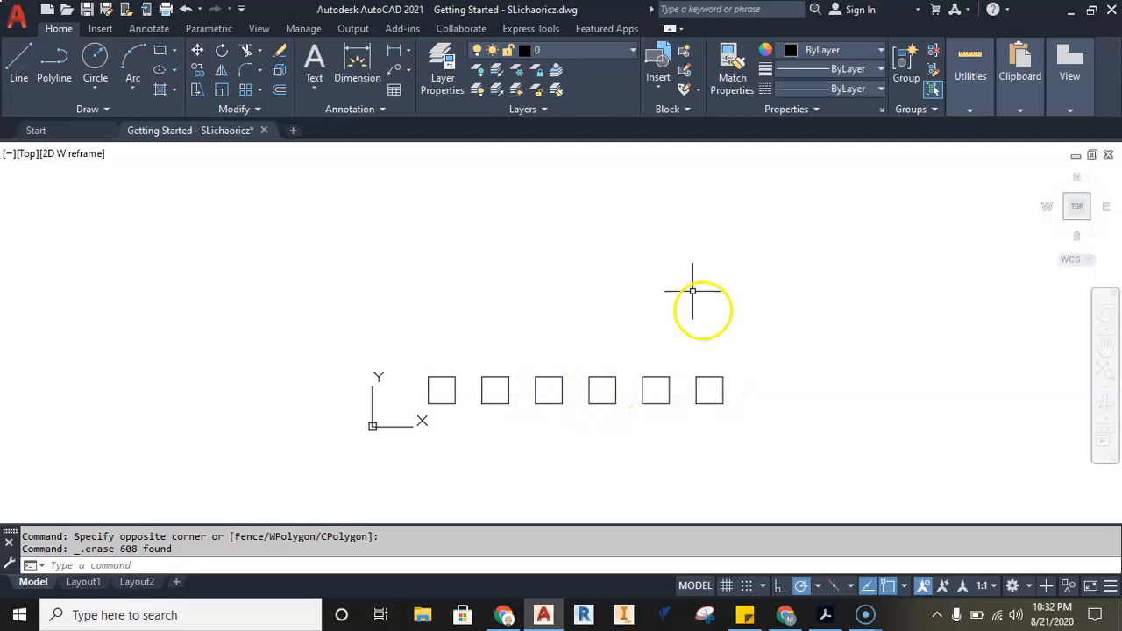
left_click(790, 294)
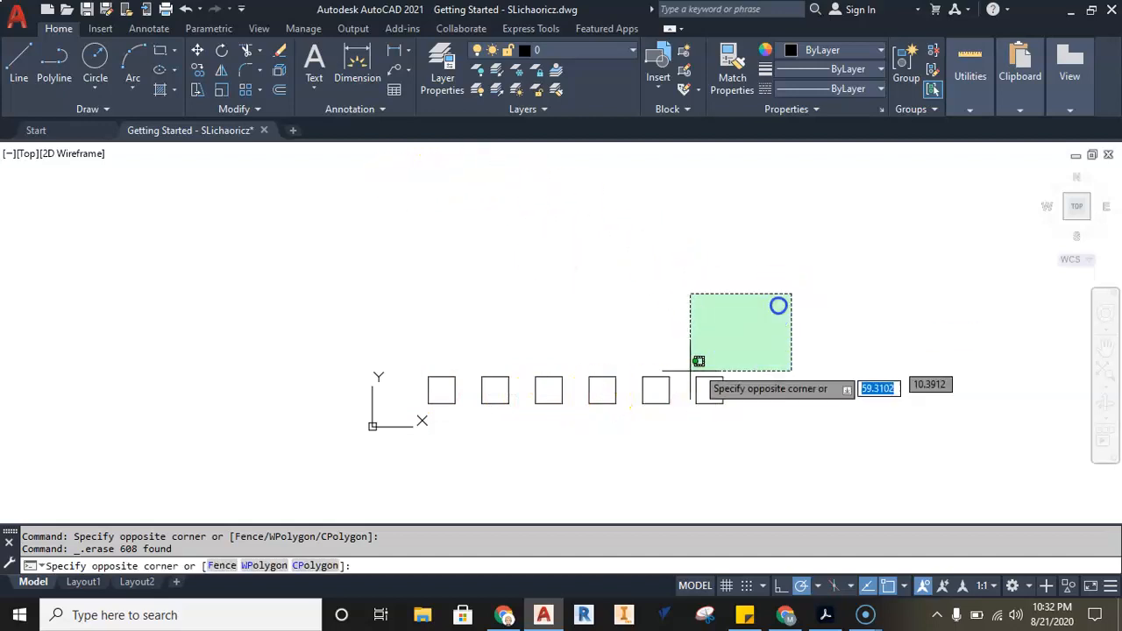
left_click(421, 491)
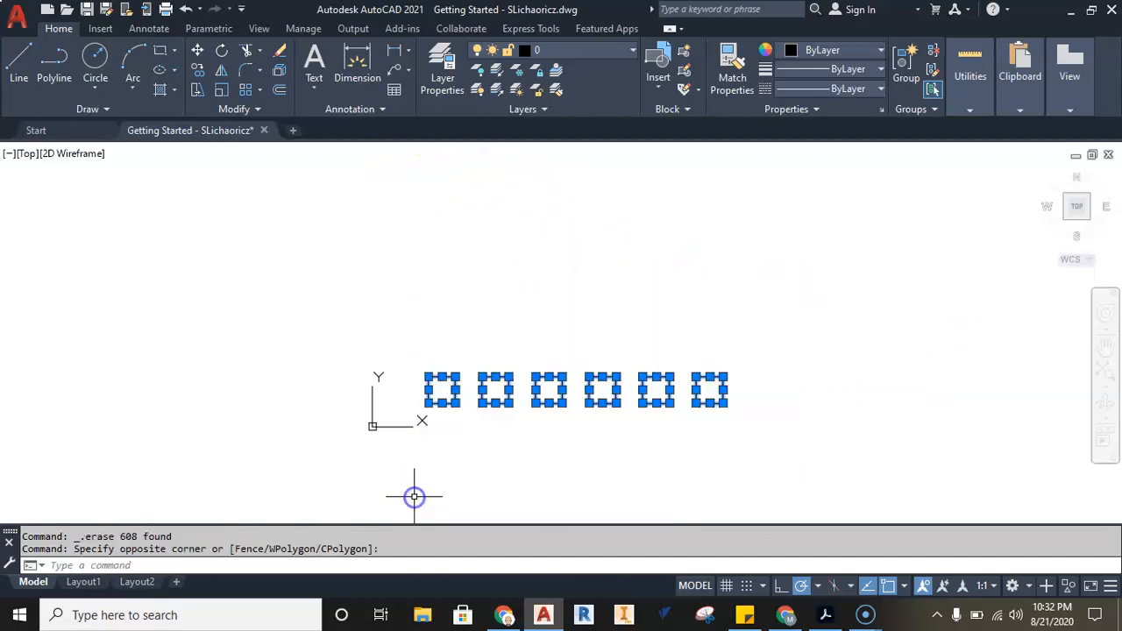
left_click(221, 53)
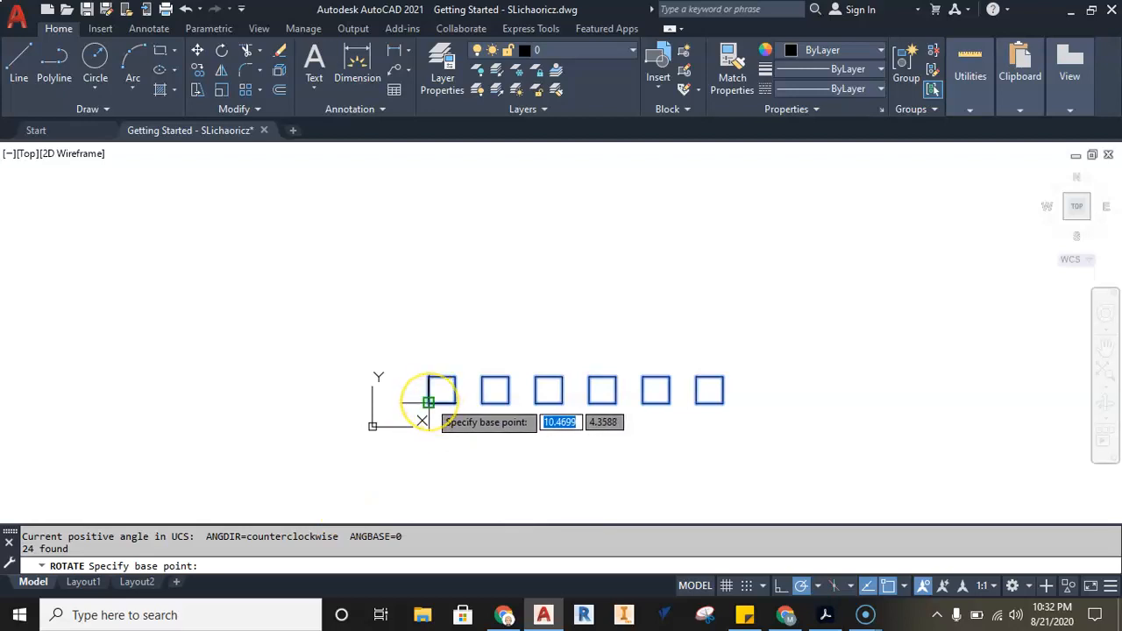
scroll(428, 401, "up", 10)
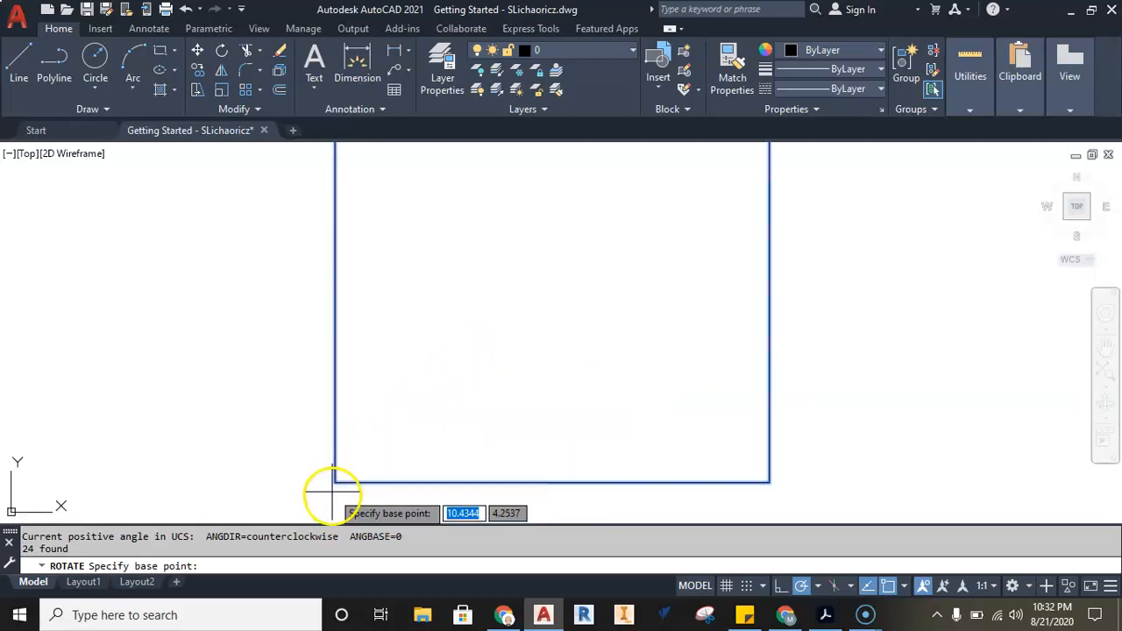
left_click(334, 481)
scroll(336, 477, "down", 8)
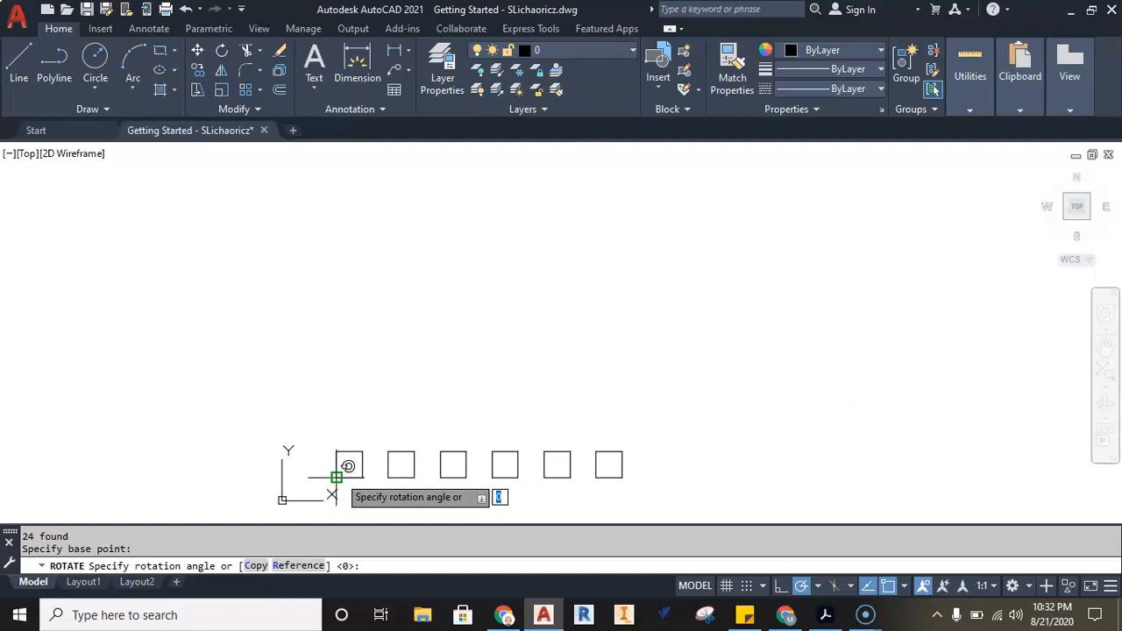
scroll(342, 470, "down", 2)
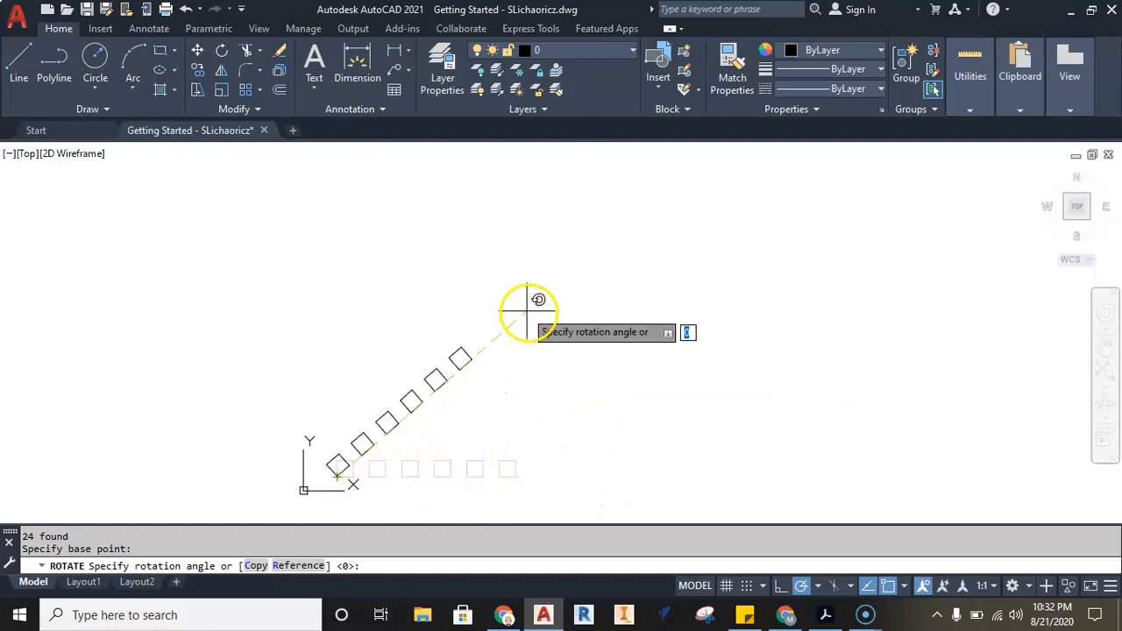
left_click(337, 270)
Rotate only the topmost square of the column by 45 degrees about its upper-right corner
middle_click_drag(460, 302, 534, 252)
scroll(399, 277, "up", 5)
left_click(690, 174)
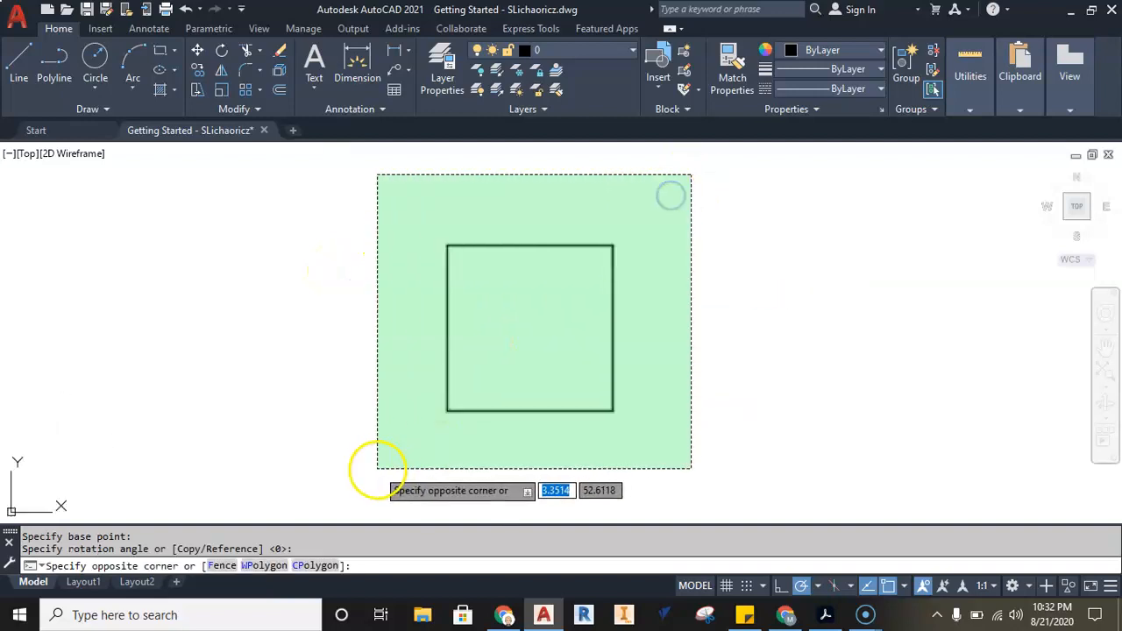
left_click(376, 468)
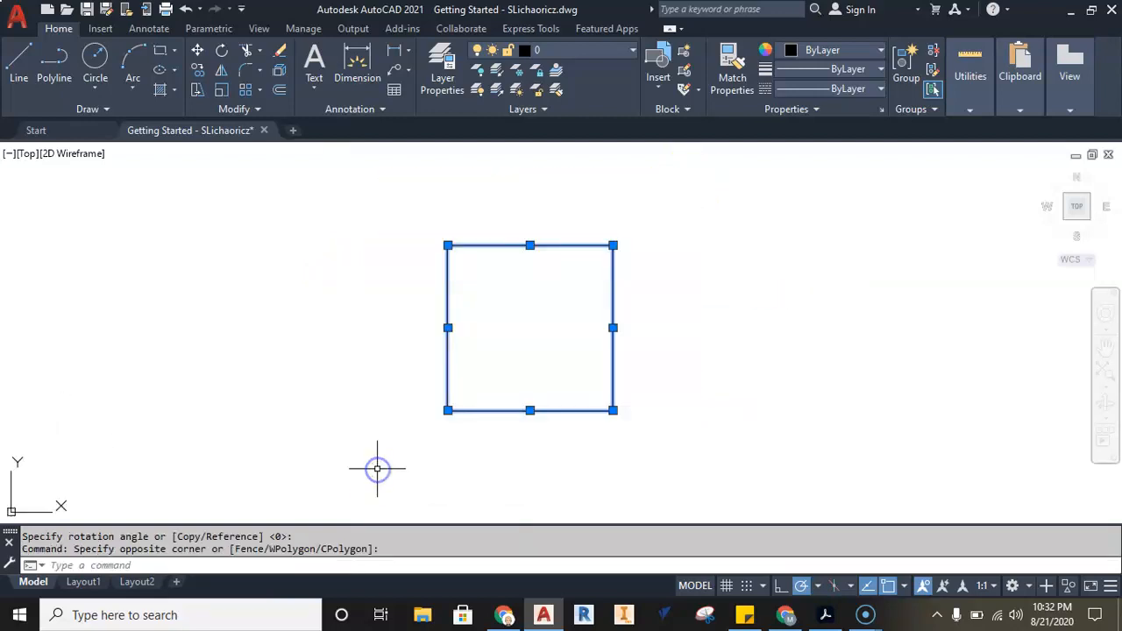
left_click(222, 51)
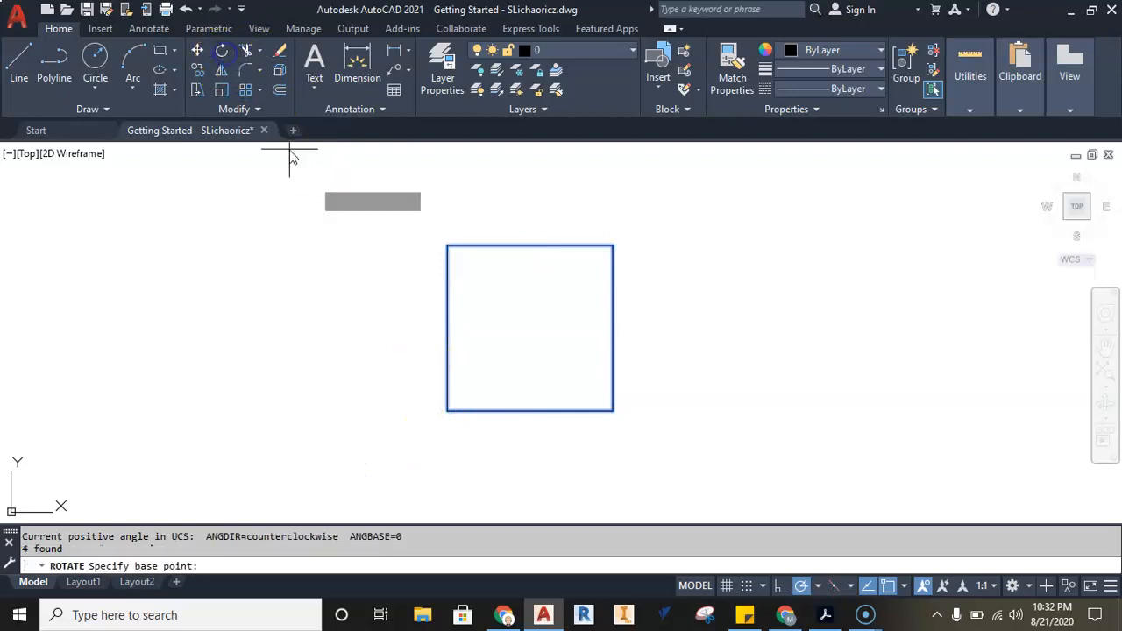
left_click(611, 246)
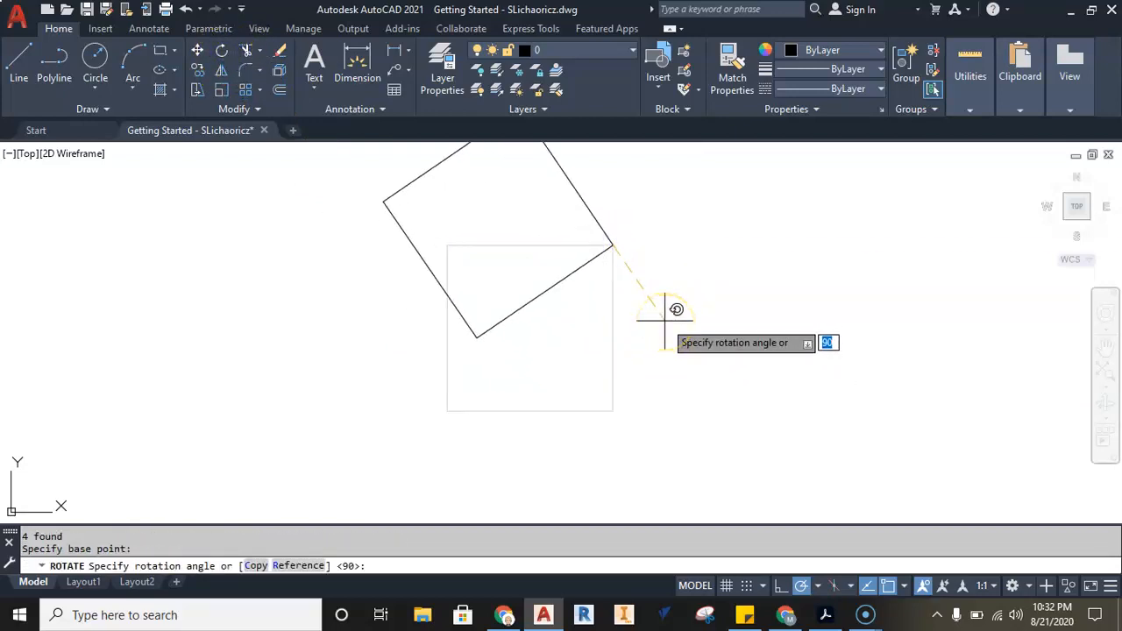
key("Return")
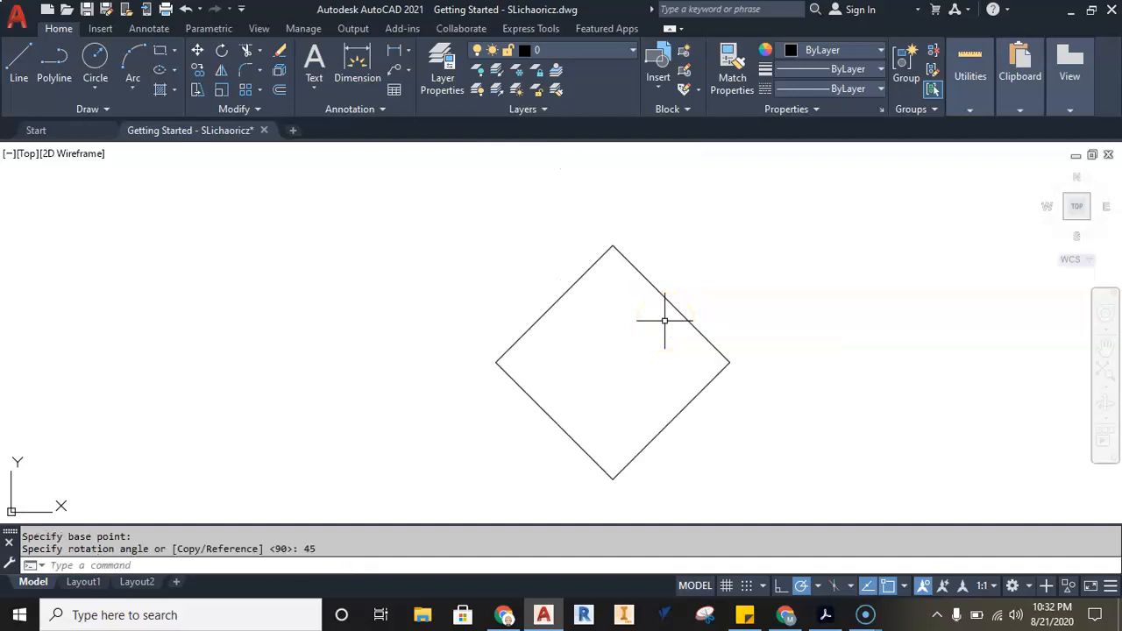
Mirror the rotated square across a vertical line in the empty space to its right, keeping the source object
scroll(665, 321, "down", 2)
scroll(661, 321, "up", 2)
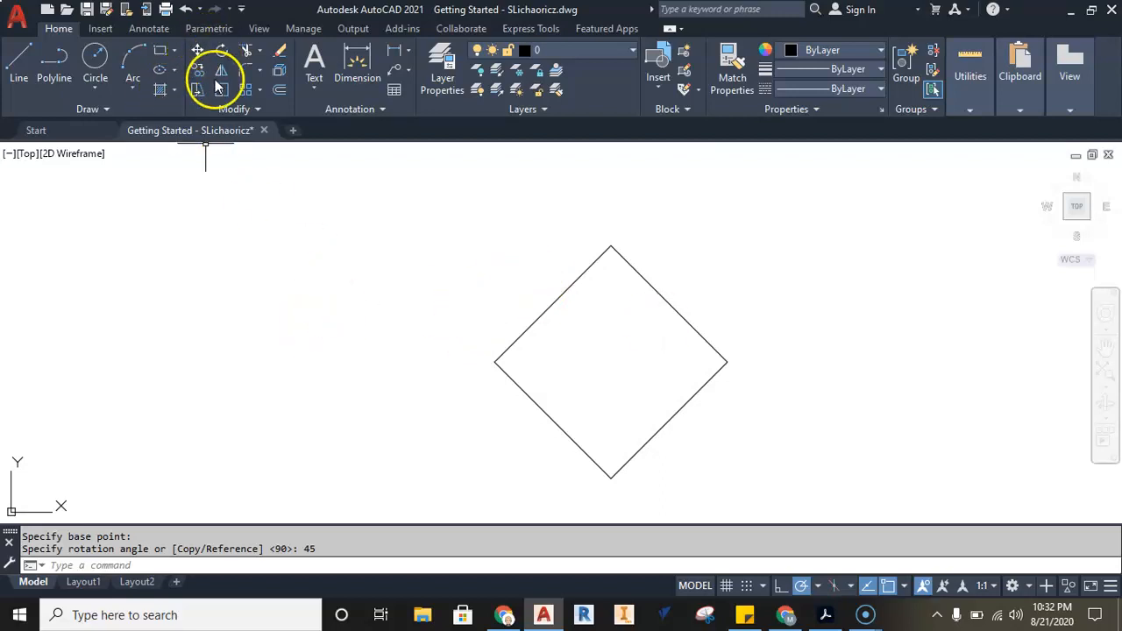
scroll(252, 256, "down", 2)
middle_click_drag(313, 296, 215, 310)
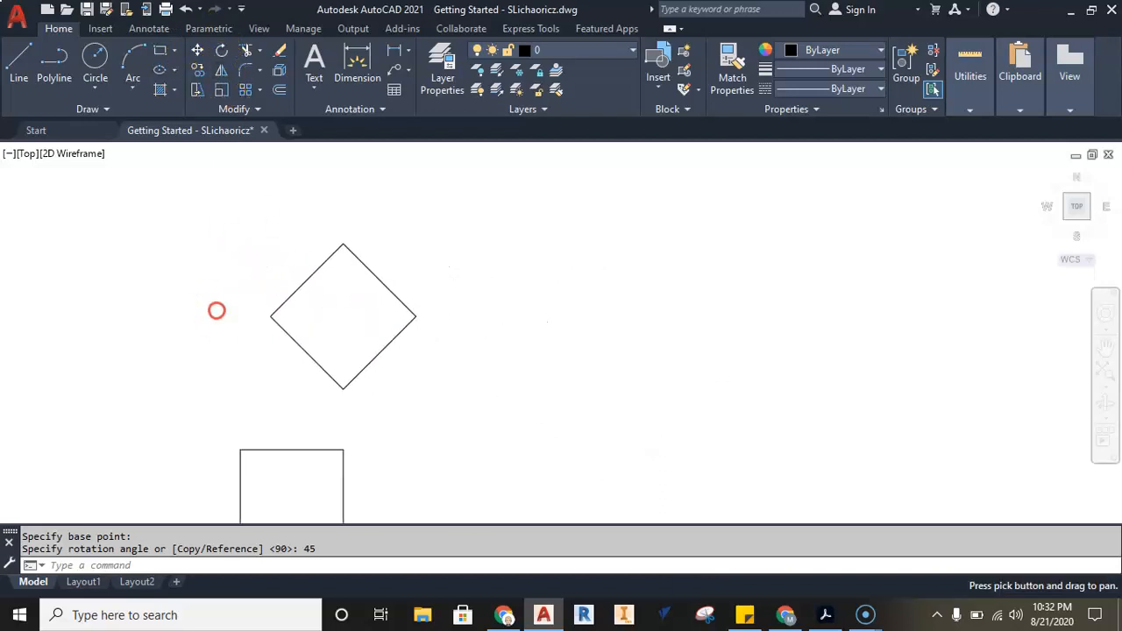
left_click(428, 209)
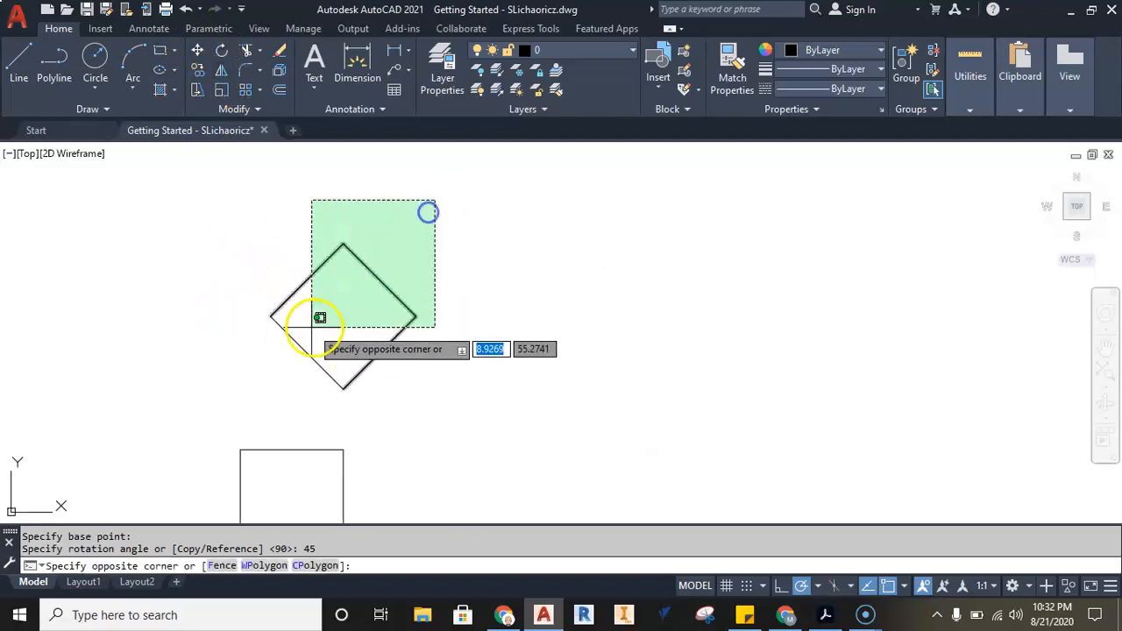
left_click(250, 391)
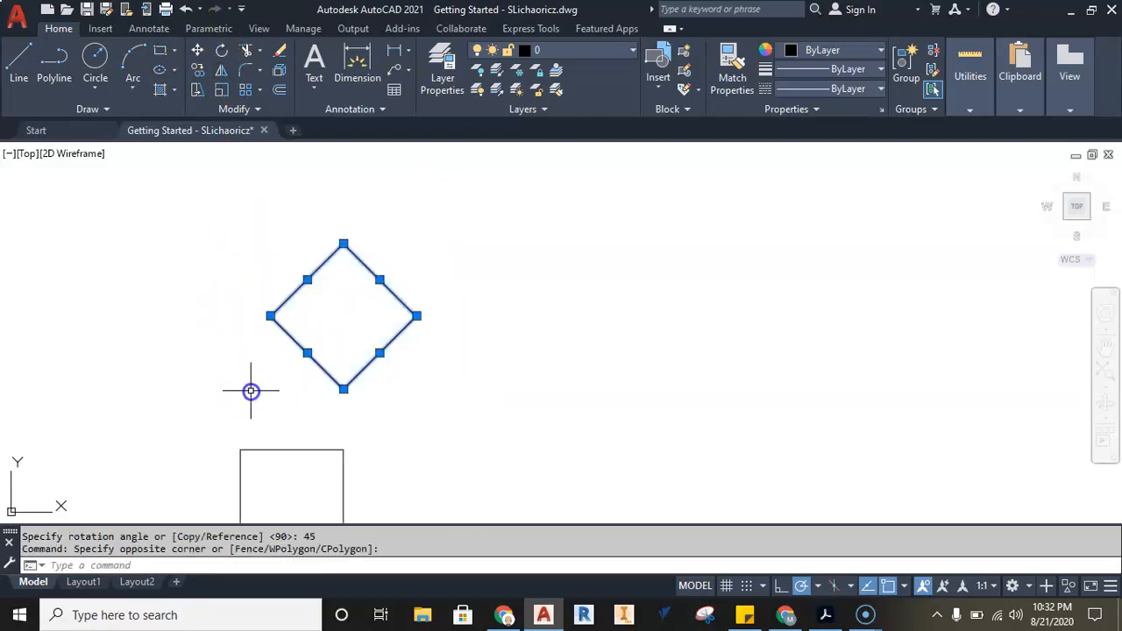
left_click(222, 70)
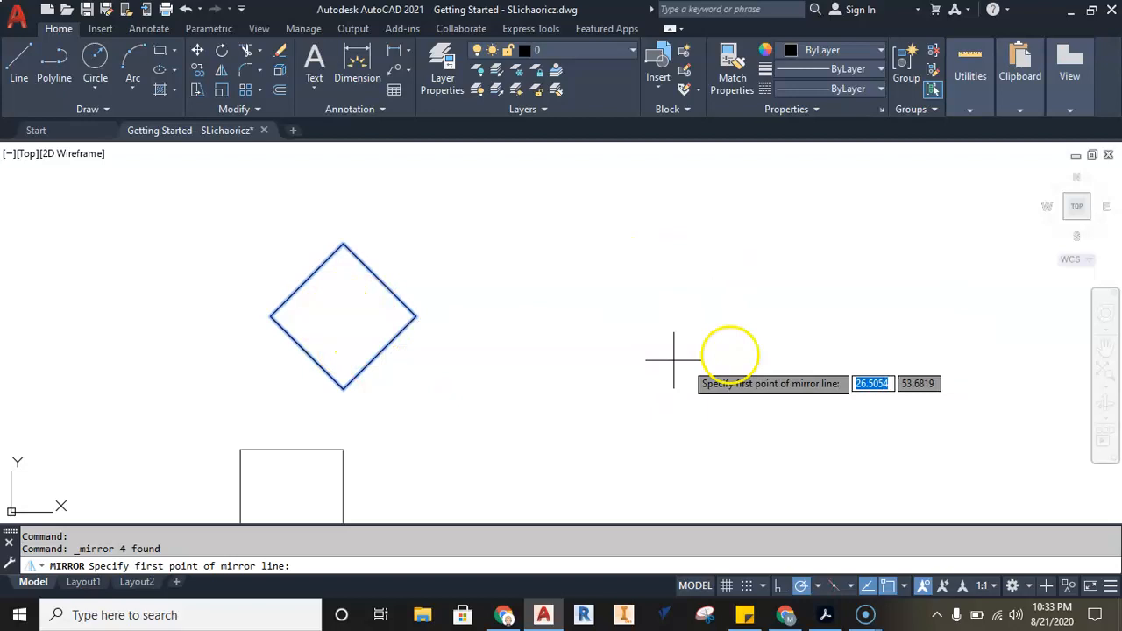
left_click(528, 236)
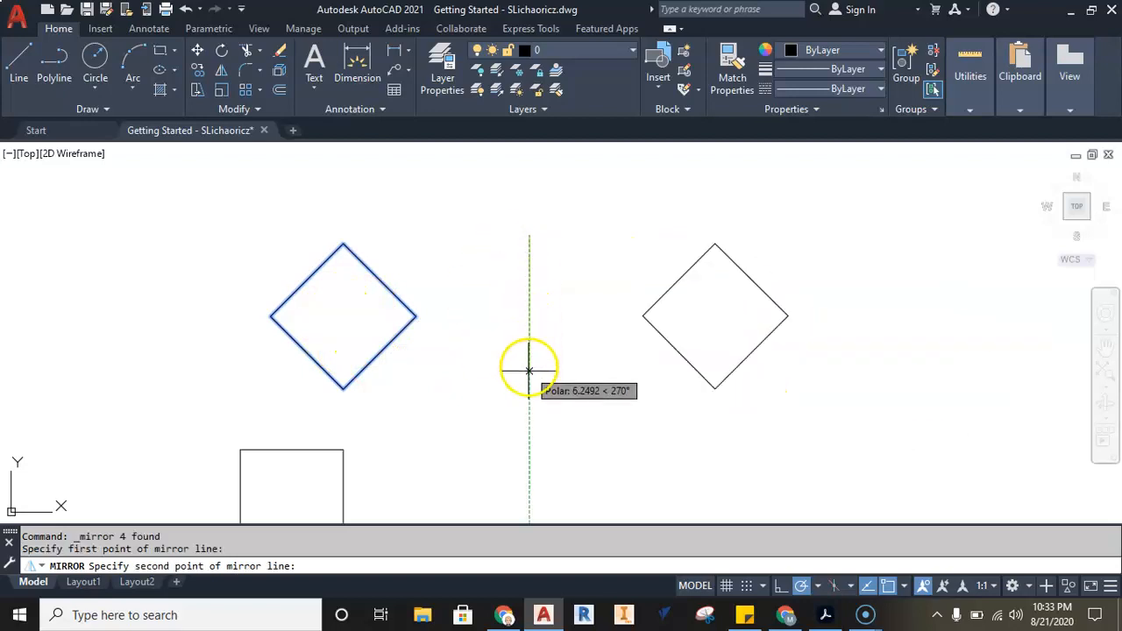
left_click(529, 422)
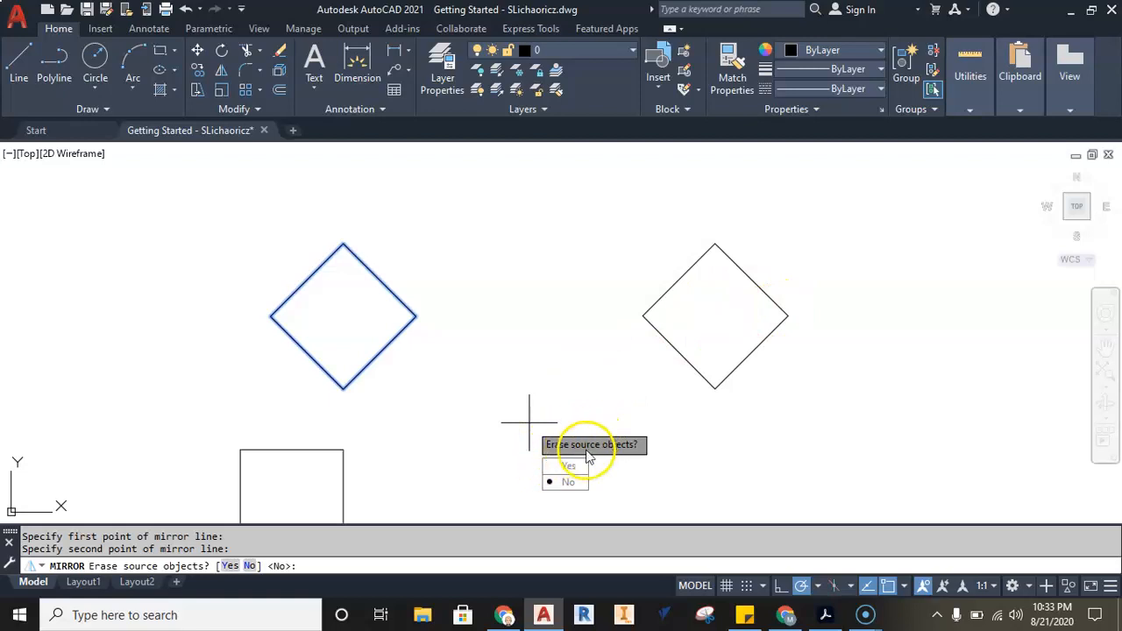
left_click(572, 481)
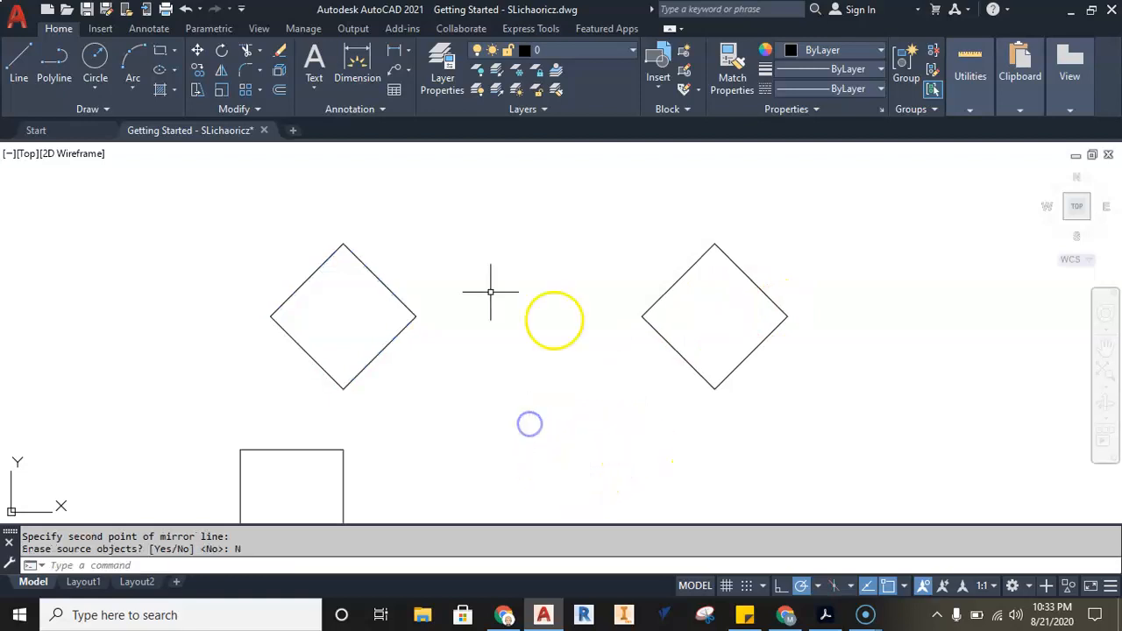
Mirror the original diamond across a vertical line through its right corner, keeping the source object
scroll(493, 331, "down", 2)
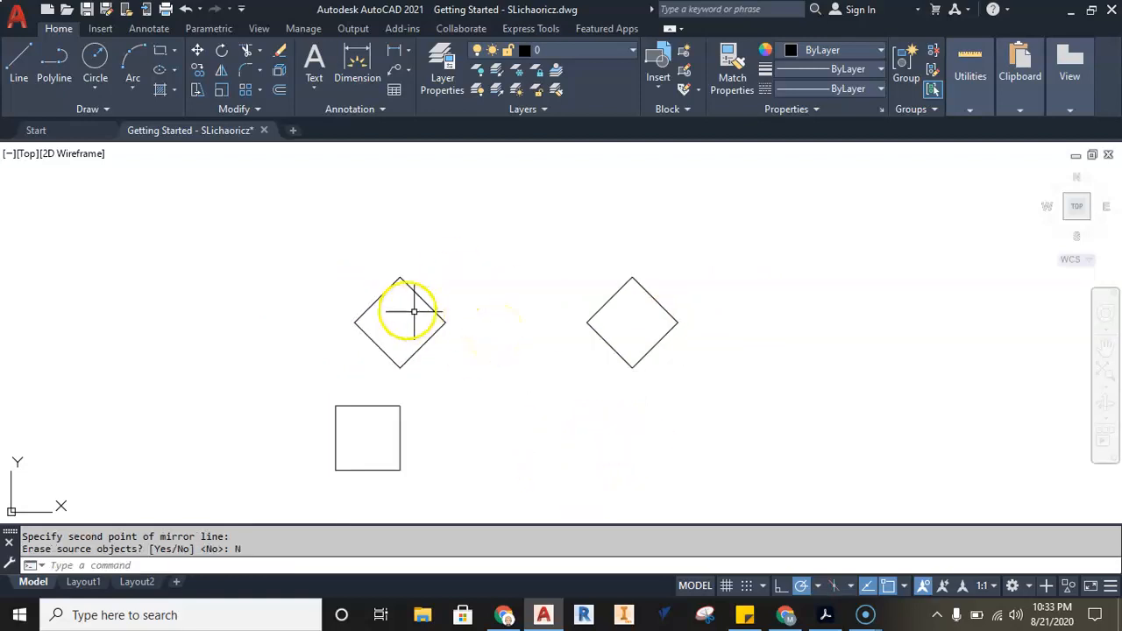
scroll(447, 281, "up", 2)
left_click(443, 285)
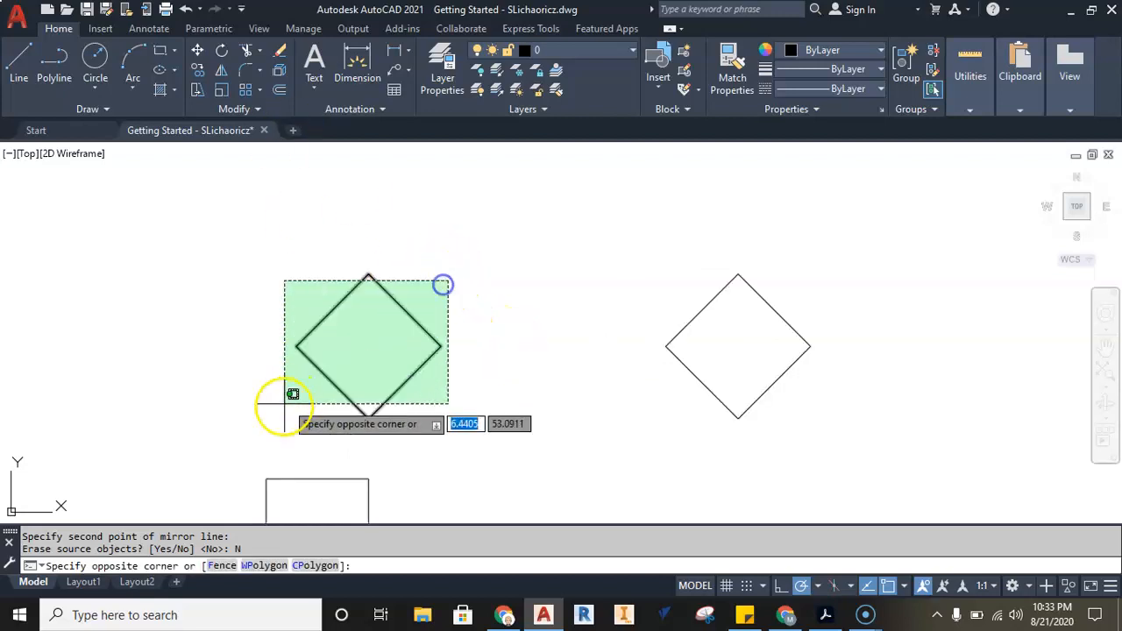
left_click(292, 394)
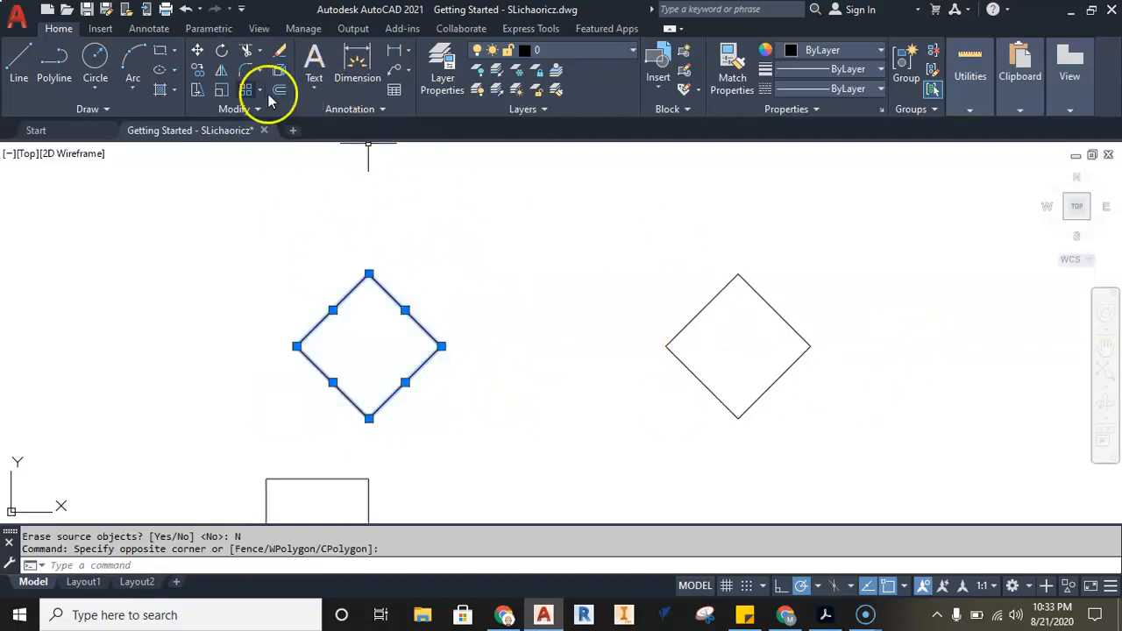
left_click(223, 73)
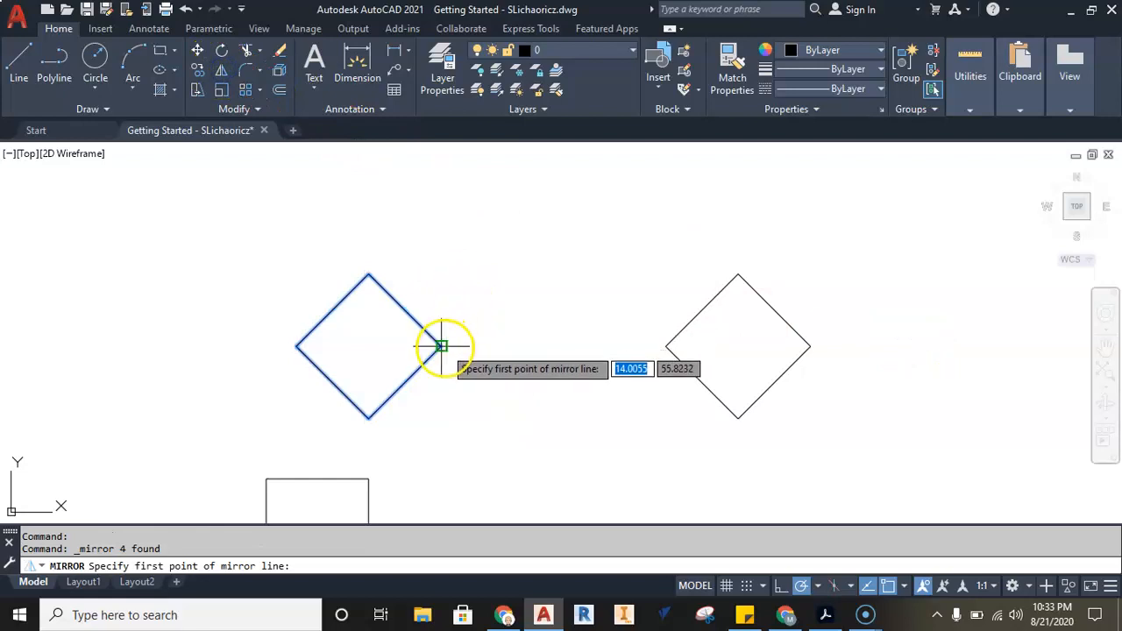
left_click(442, 346)
left_click(441, 261)
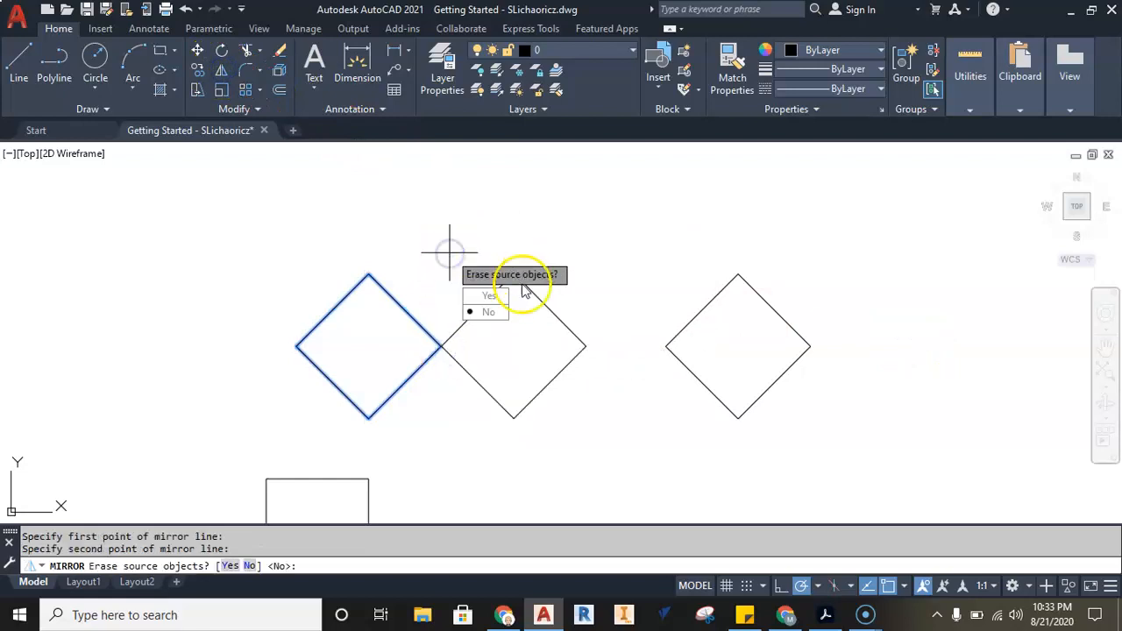
left_click(488, 312)
left_click(567, 242)
left_click(343, 337)
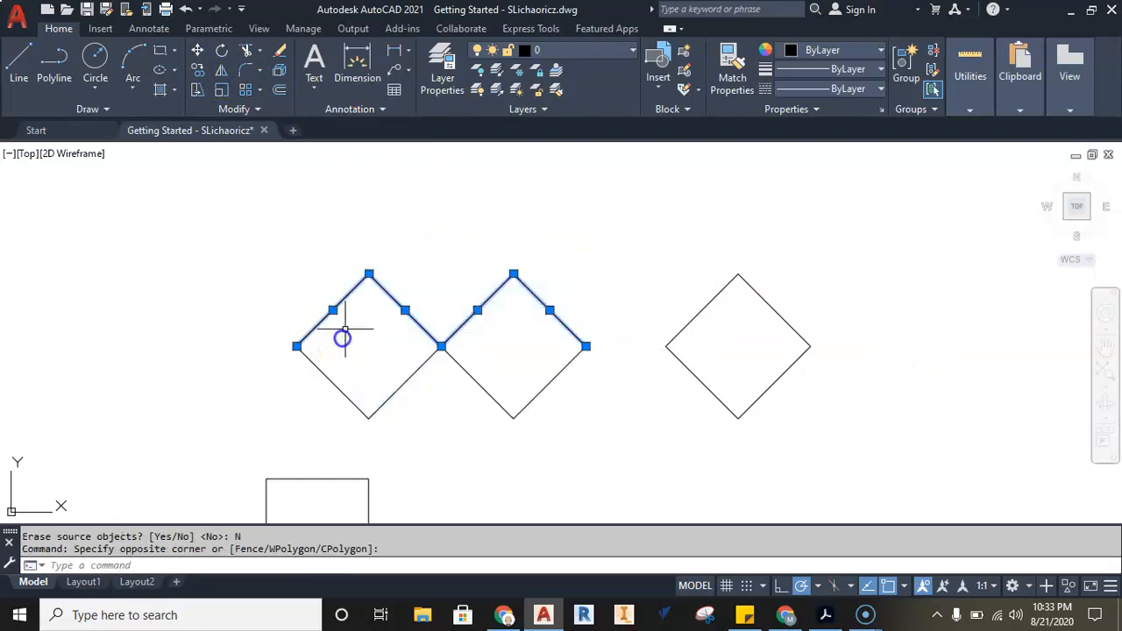
left_click(482, 246)
left_click(393, 248)
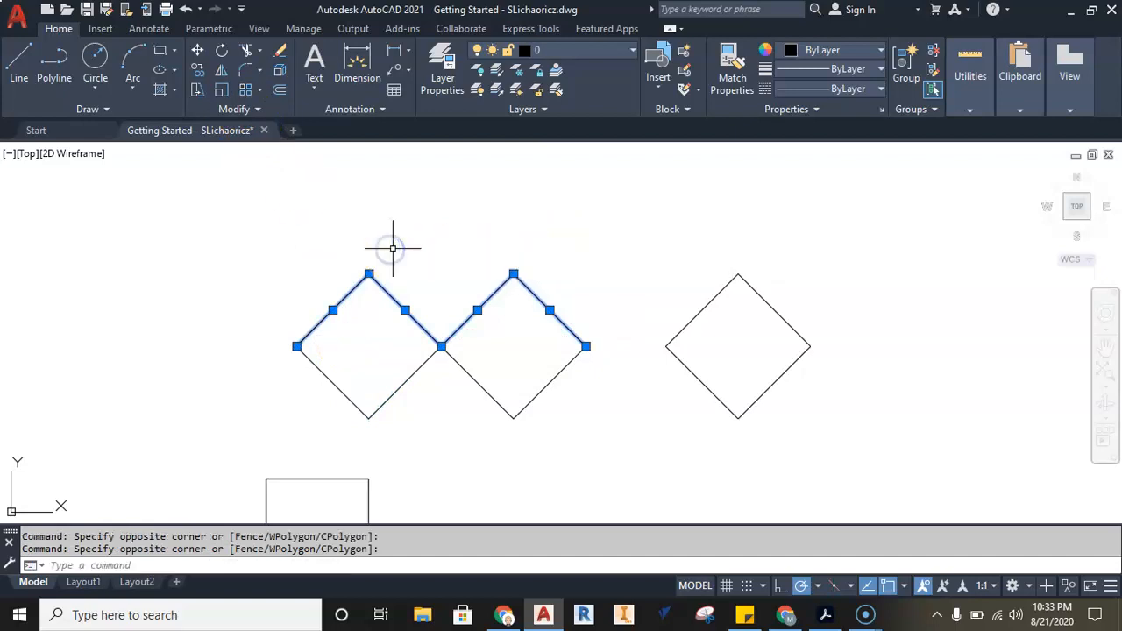
key("Escape")
Mirror the two touching diamonds upward across the line through their top corners, keeping the source objects
left_click(646, 243)
left_click(258, 437)
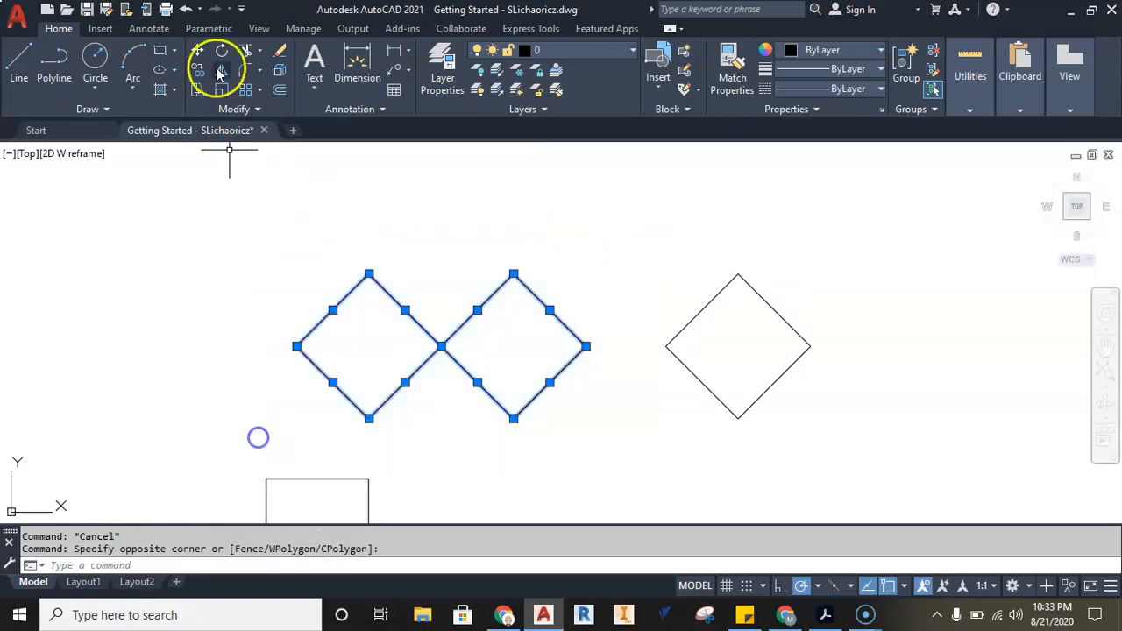
left_click(220, 72)
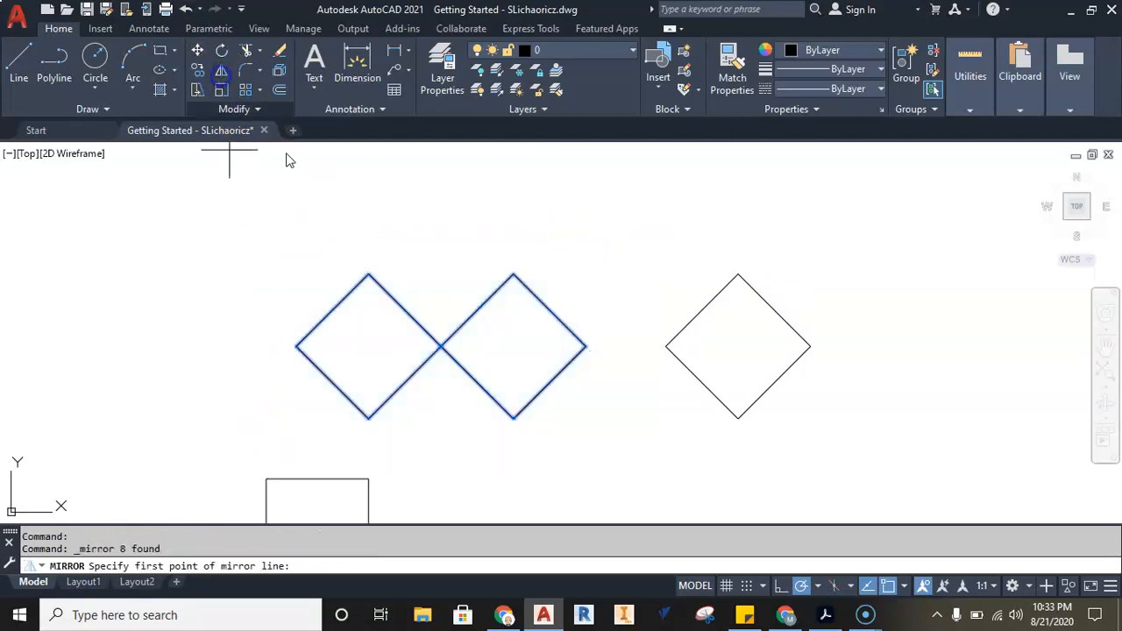
left_click(513, 274)
left_click(368, 275)
scroll(368, 276, "down", 2)
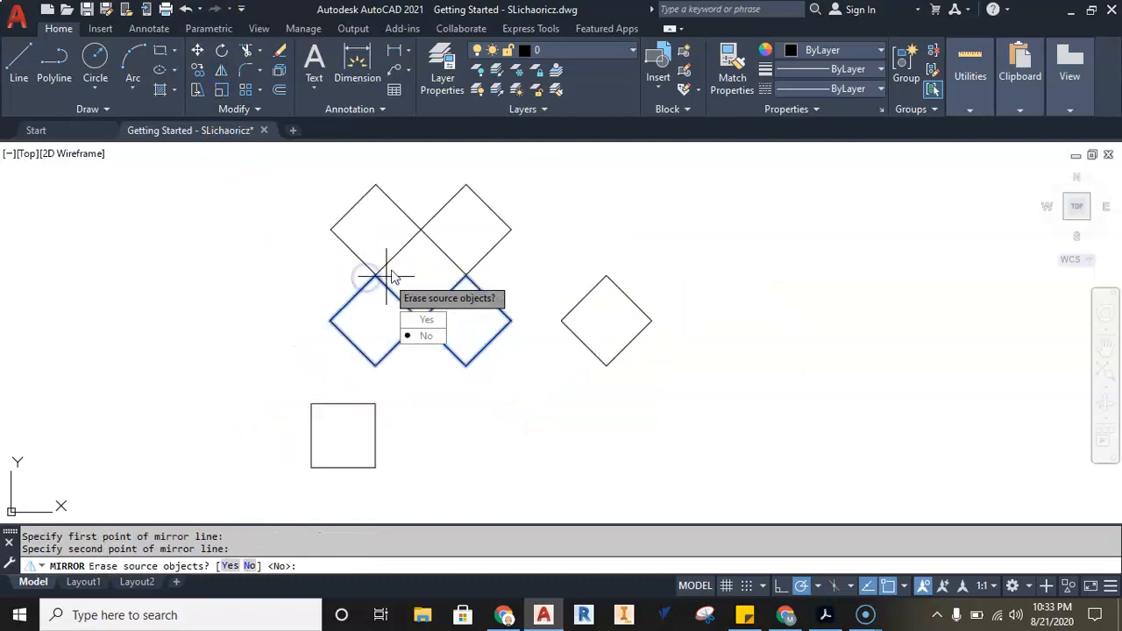
left_click(423, 337)
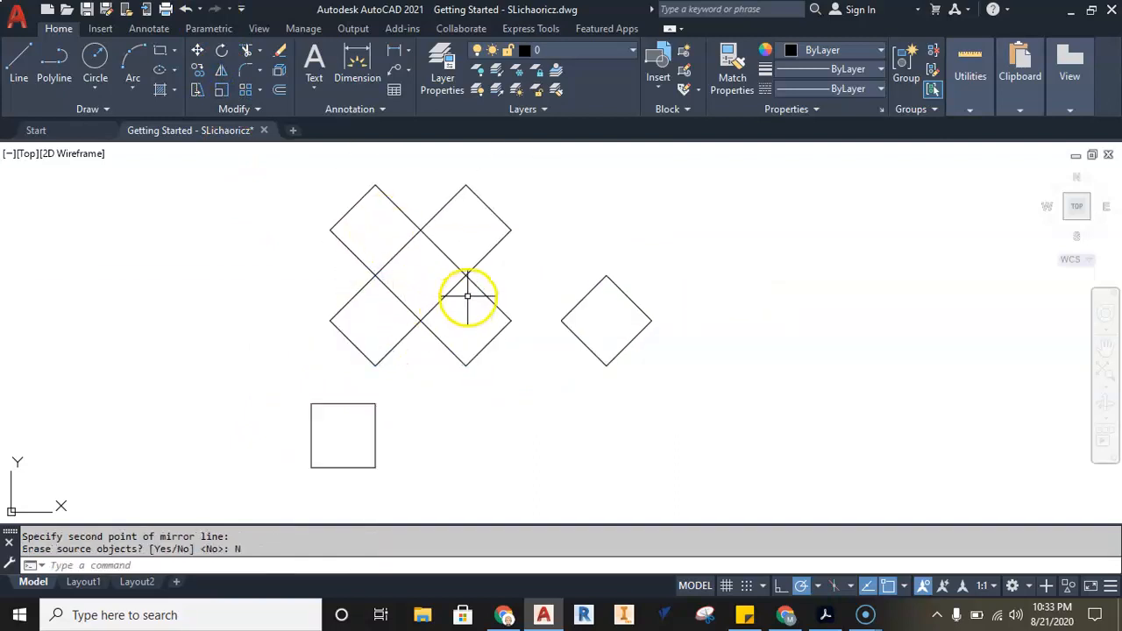
key("Escape")
middle_click_drag(485, 311, 480, 356)
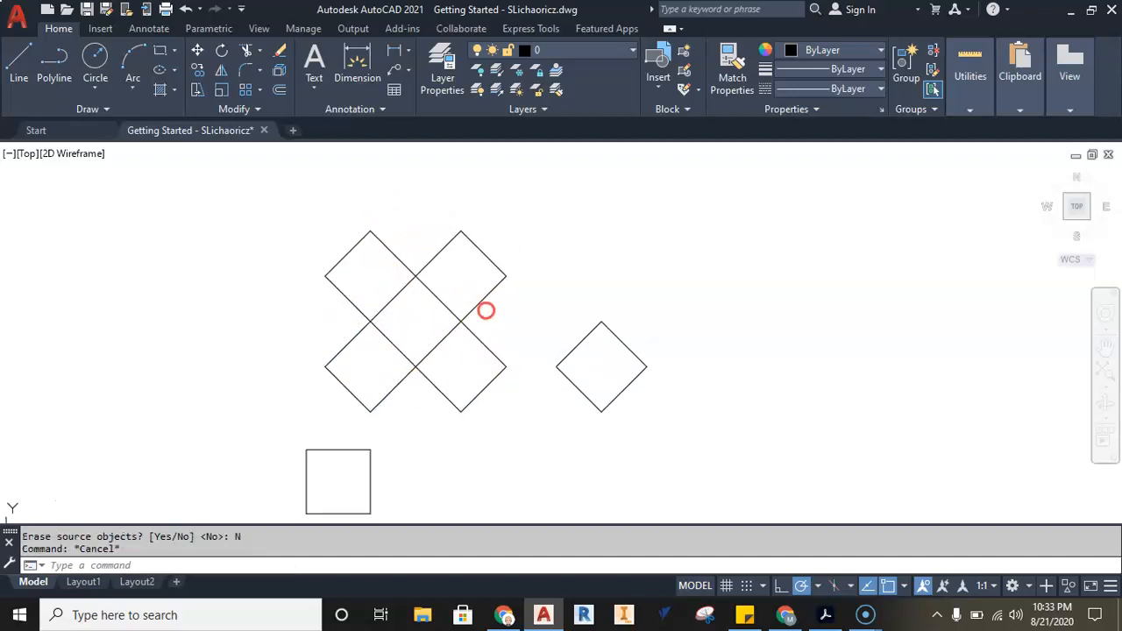
left_click(506, 204)
left_click(295, 398)
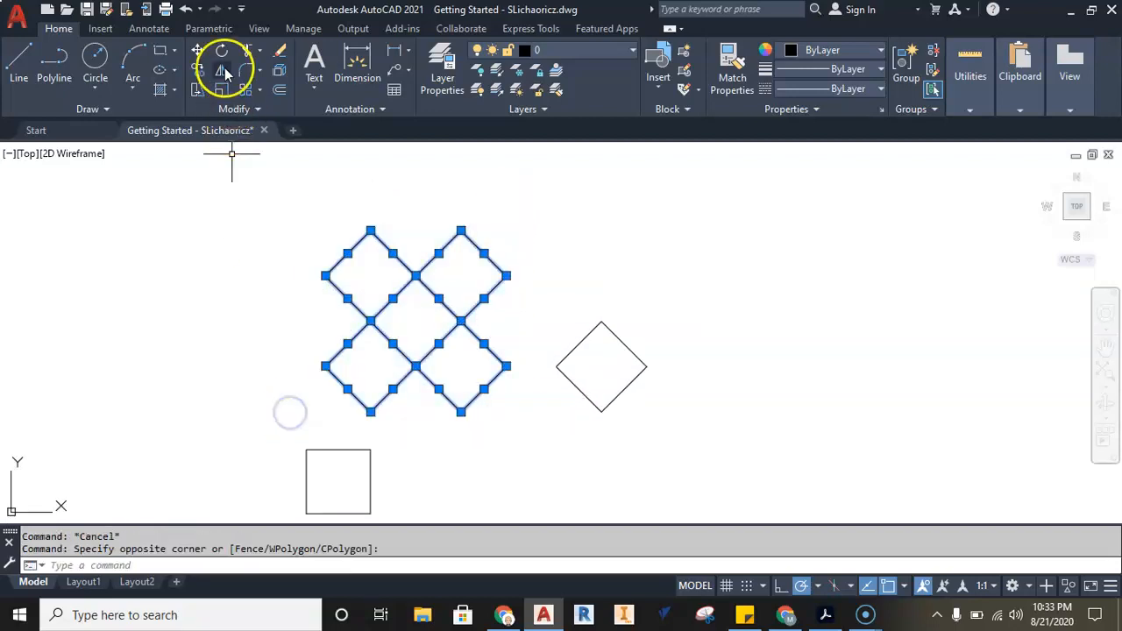
left_click(460, 230)
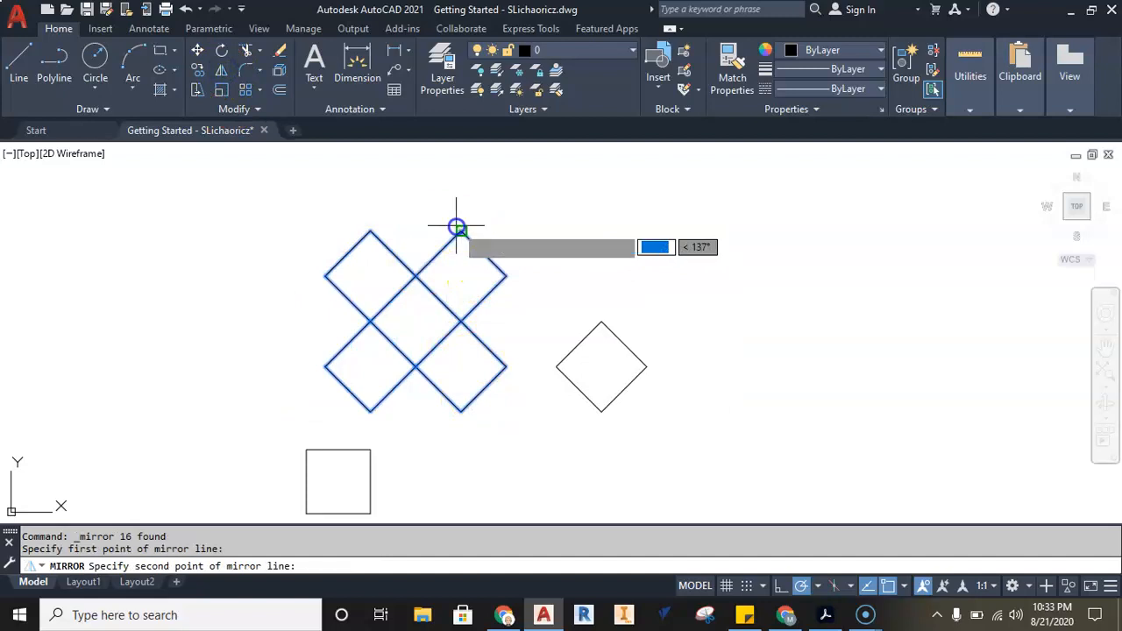
left_click(386, 229)
key("Escape")
Mirror the four touching diamonds upward across the horizontal line through their top corners, keeping the source objects
middle_click_drag(429, 261, 463, 286)
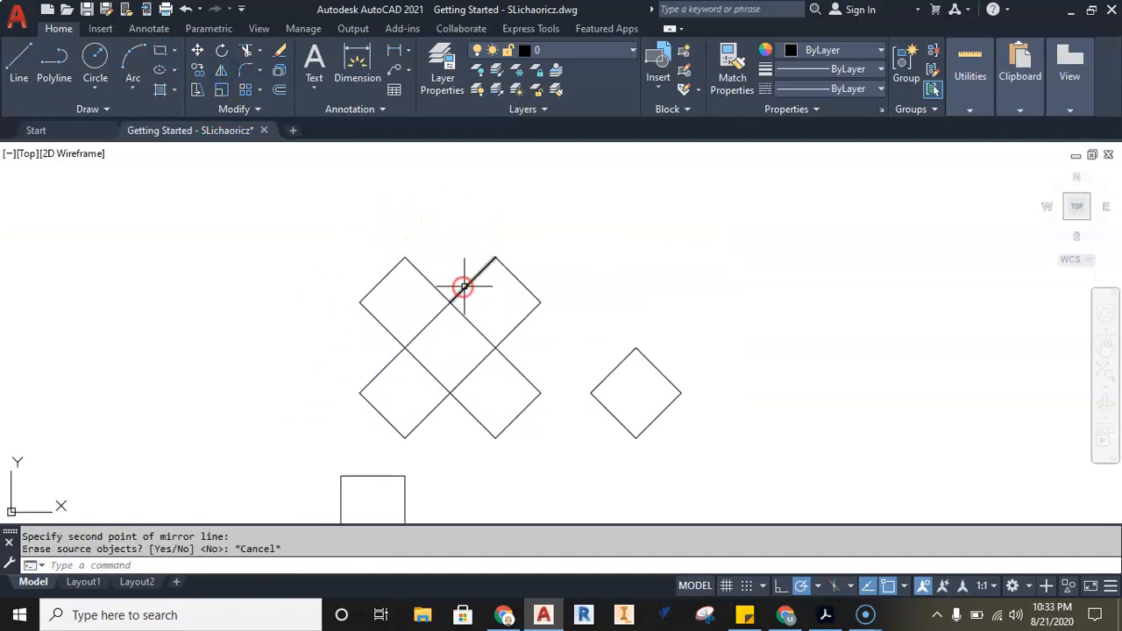
left_click(538, 234)
left_click(339, 426)
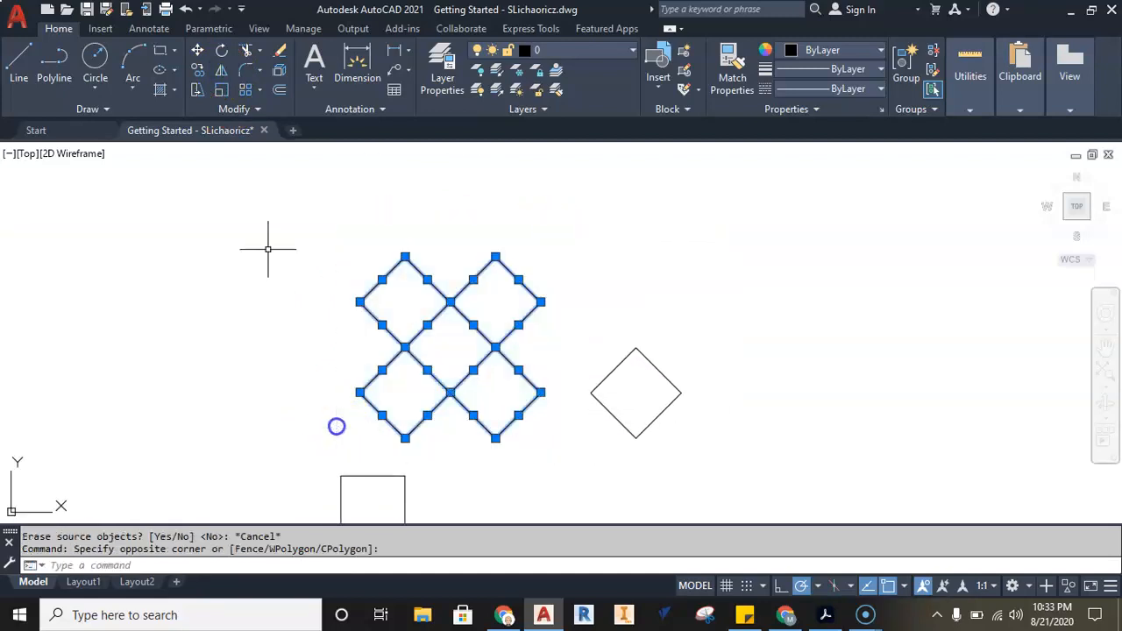
left_click(221, 70)
left_click(495, 256)
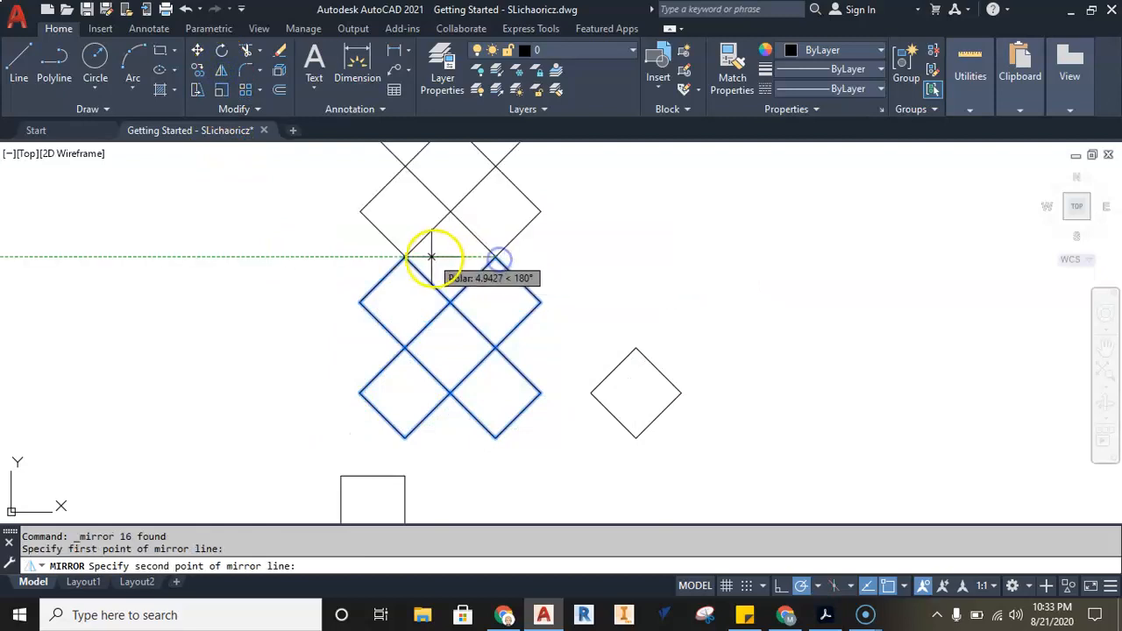
left_click(405, 256)
scroll(403, 255, "down", 2)
left_click(438, 320)
Mirror the whole tall block of diamonds to the left across the vertical line through its left corners, keeping the source objects
mouse_move(393, 234)
middle_mouse_down()
mouse_move(408, 275)
mouse_move(419, 268)
middle_mouse_up()
left_click(518, 170)
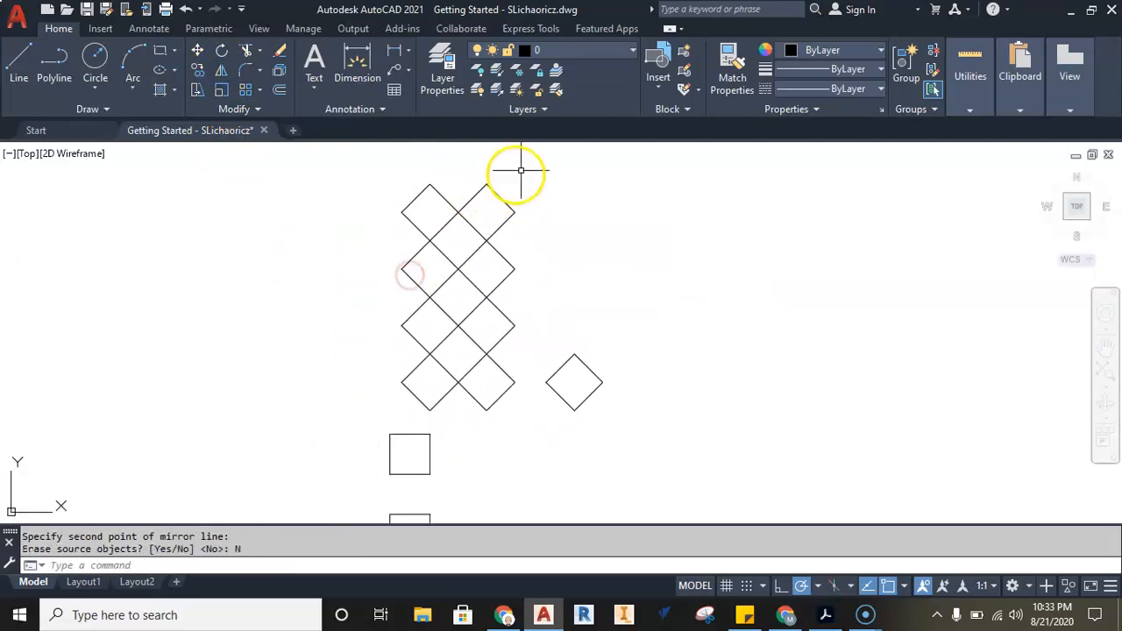
left_click(376, 408)
left_click(222, 71)
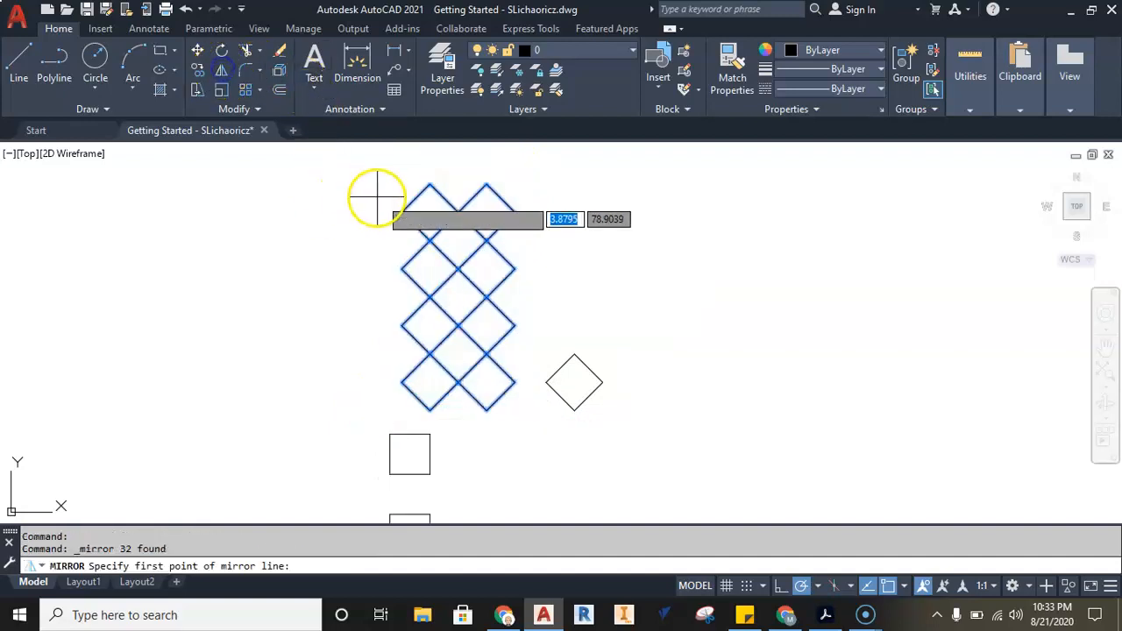
left_click(401, 213)
left_click(403, 386)
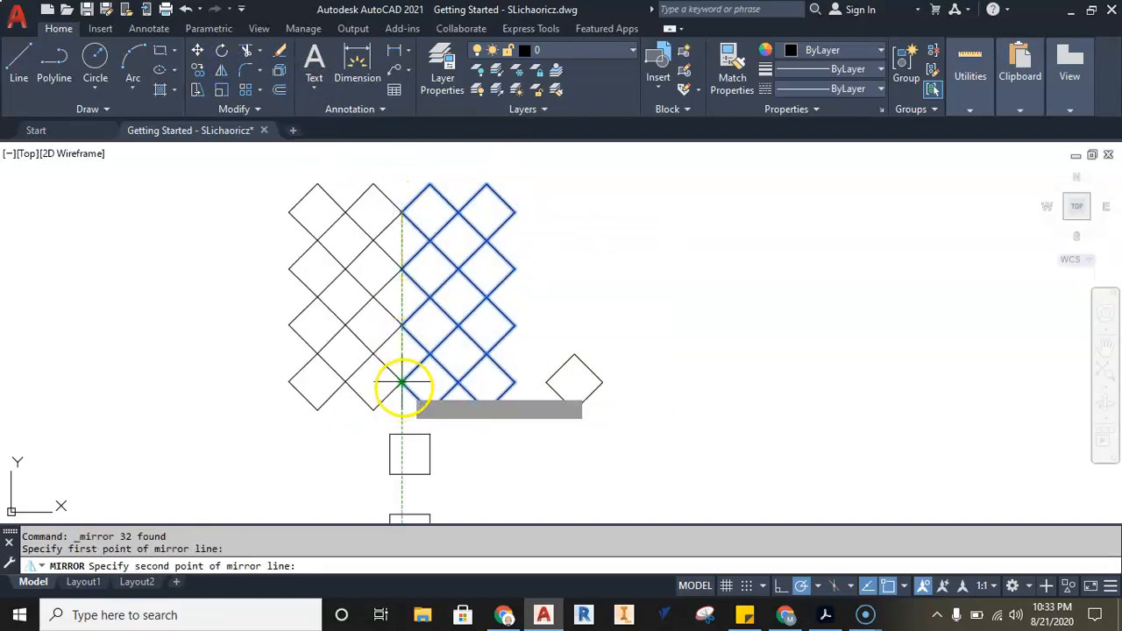
left_click(442, 445)
key("Escape")
scroll(412, 307, "up", 4)
scroll(411, 304, "down", 3)
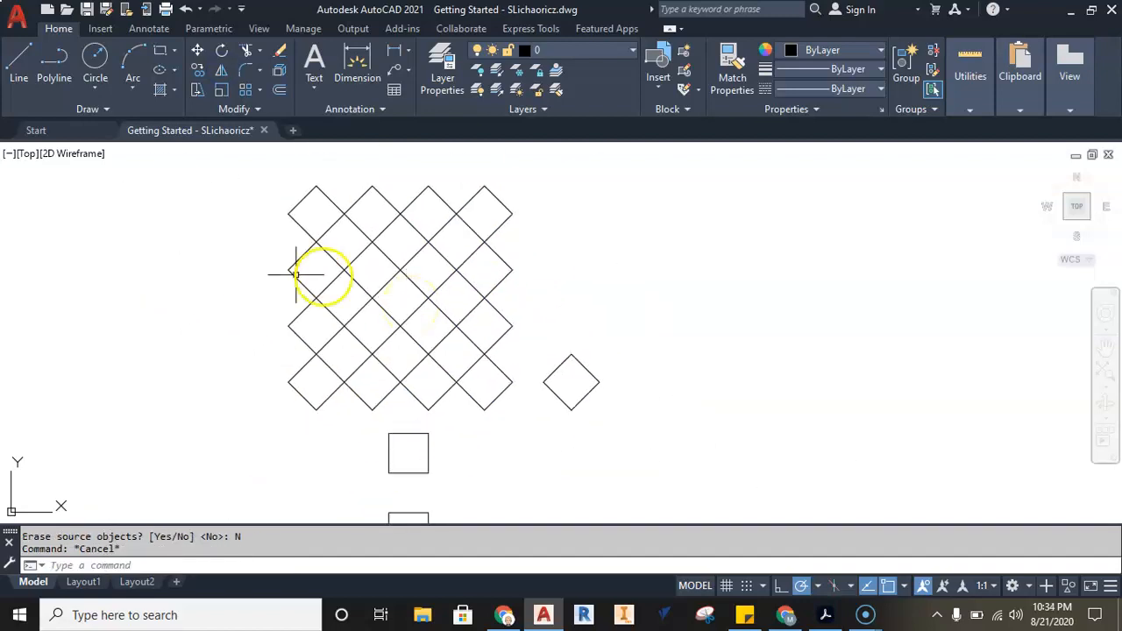
Draw a horizontal line 5 units long in the empty space to the right of the column of squares
scroll(276, 231, "down", 4)
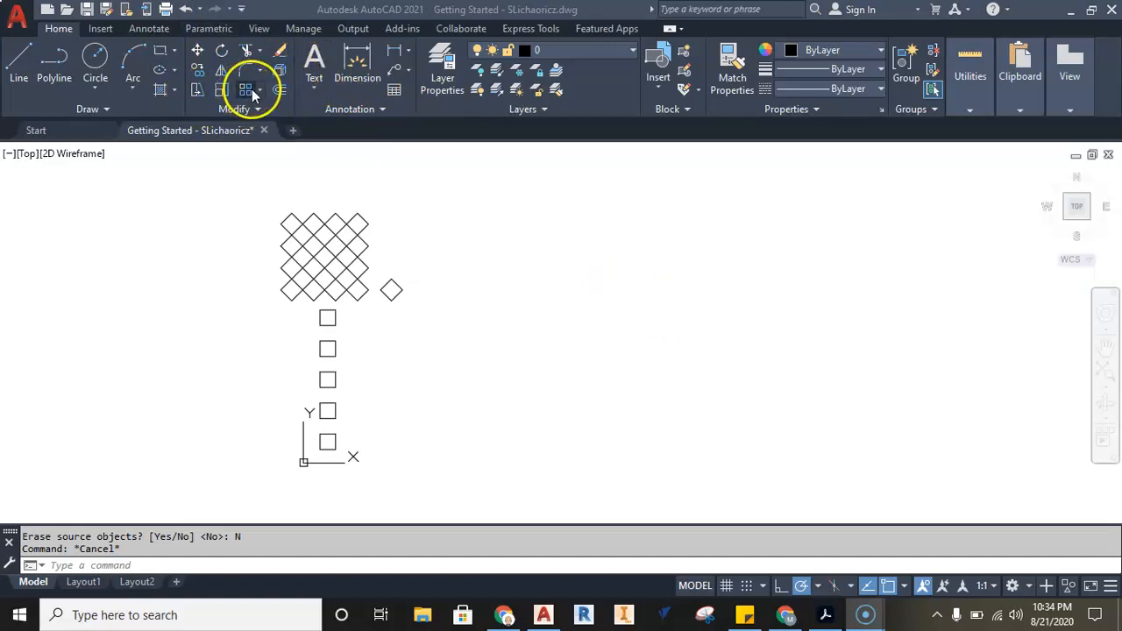
left_click(549, 328)
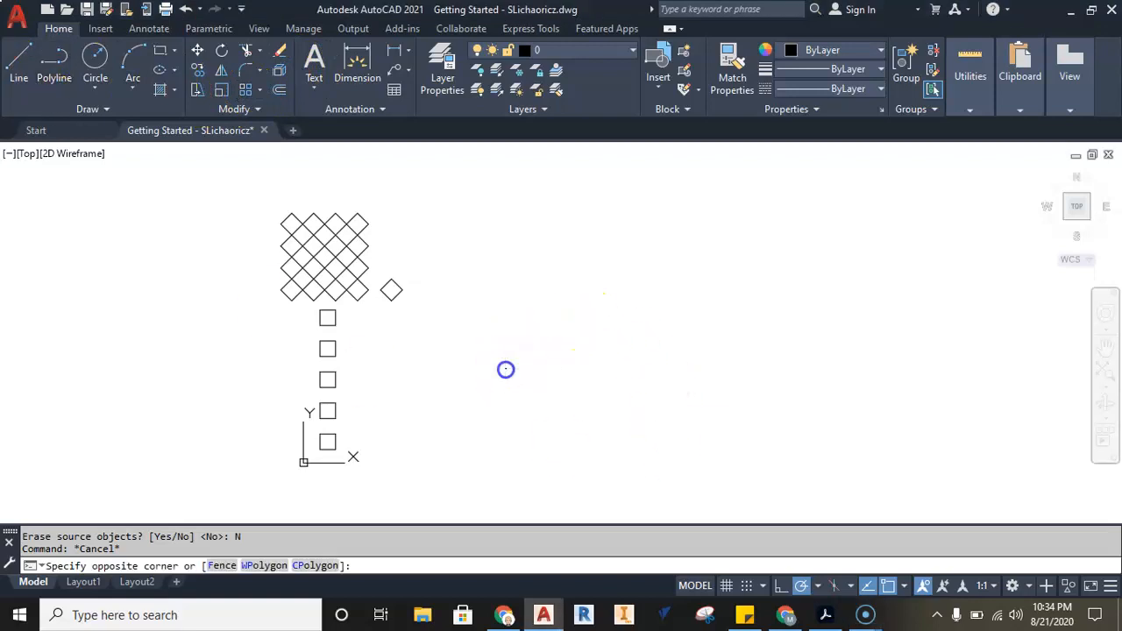
key("Escape")
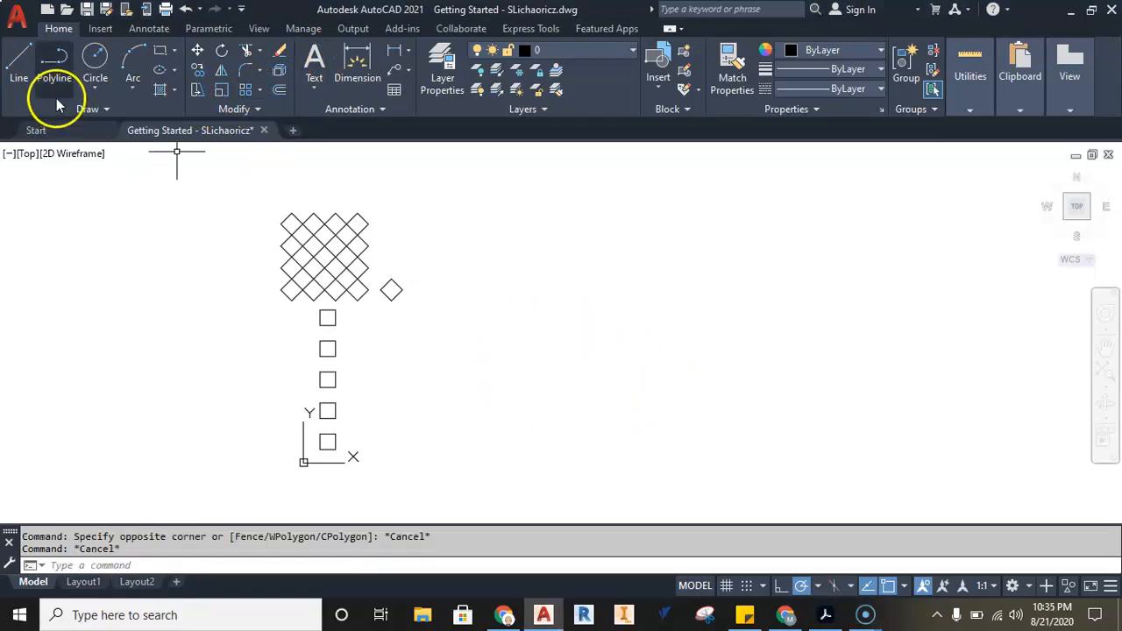
left_click(21, 64)
left_click(488, 391)
type("5")
key("Return")
key("Escape")
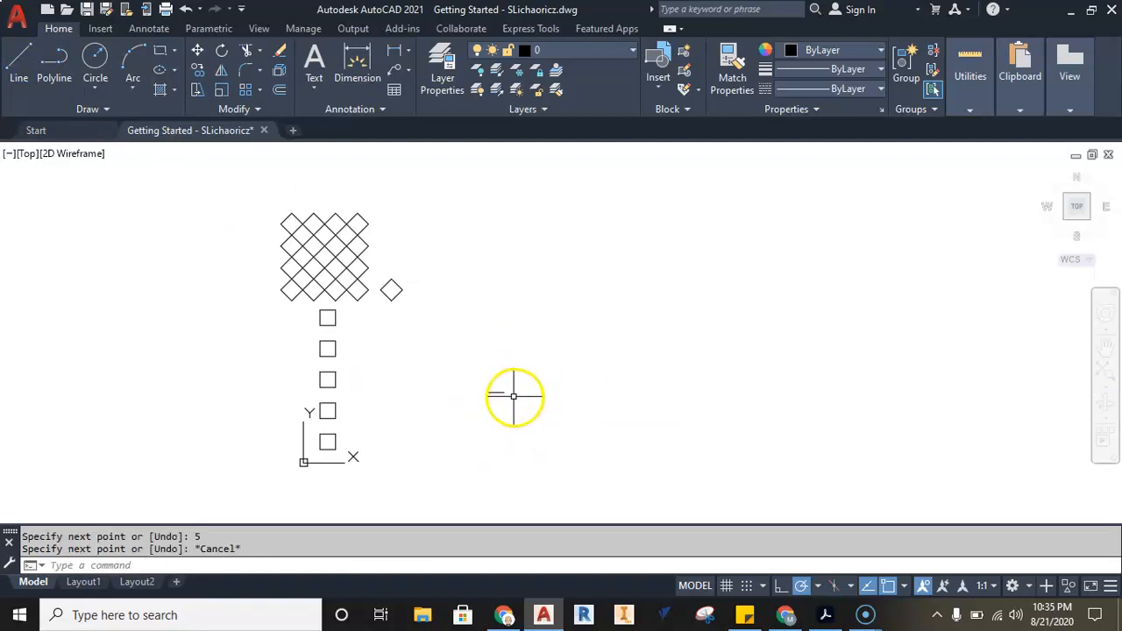
scroll(509, 393, "up", 10)
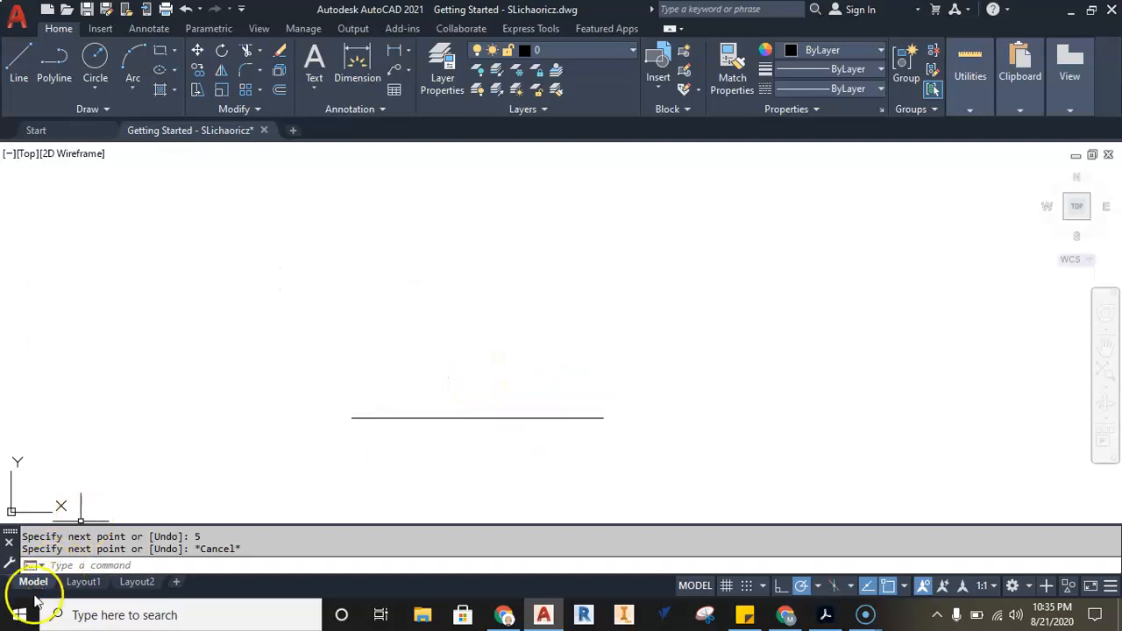
key("ctrl+z")
left_click(508, 418)
left_click(521, 391)
left_click(498, 453)
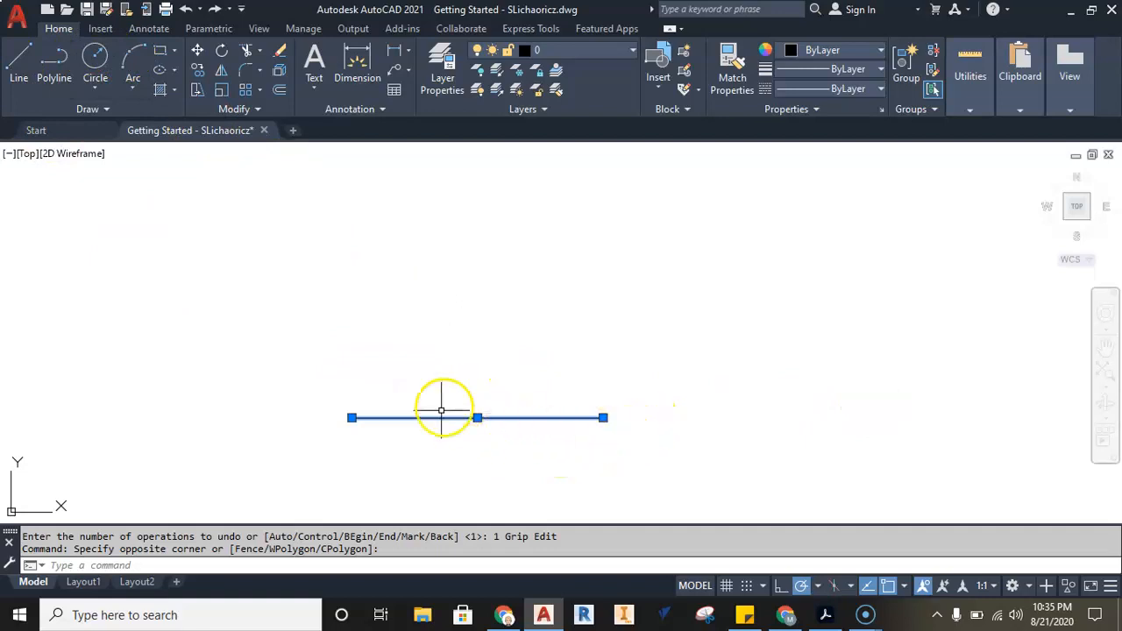
key("Escape")
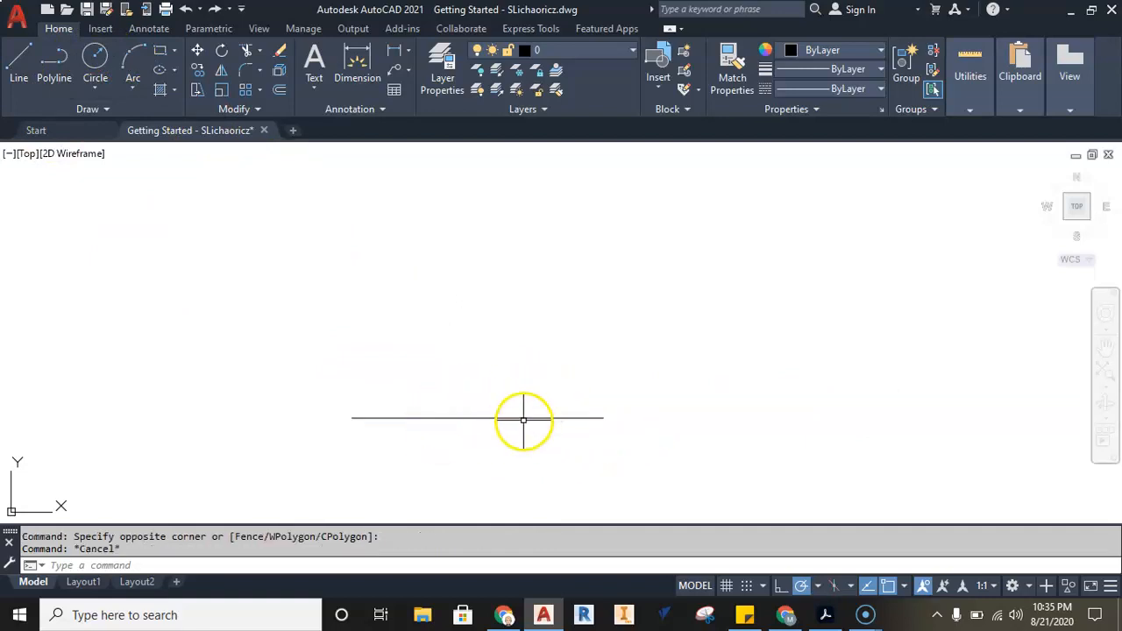
left_click(523, 419)
key("Escape")
Stretch the line's right endpoint horizontally so the line is 10 units long in total
left_click(546, 376)
left_click(530, 449)
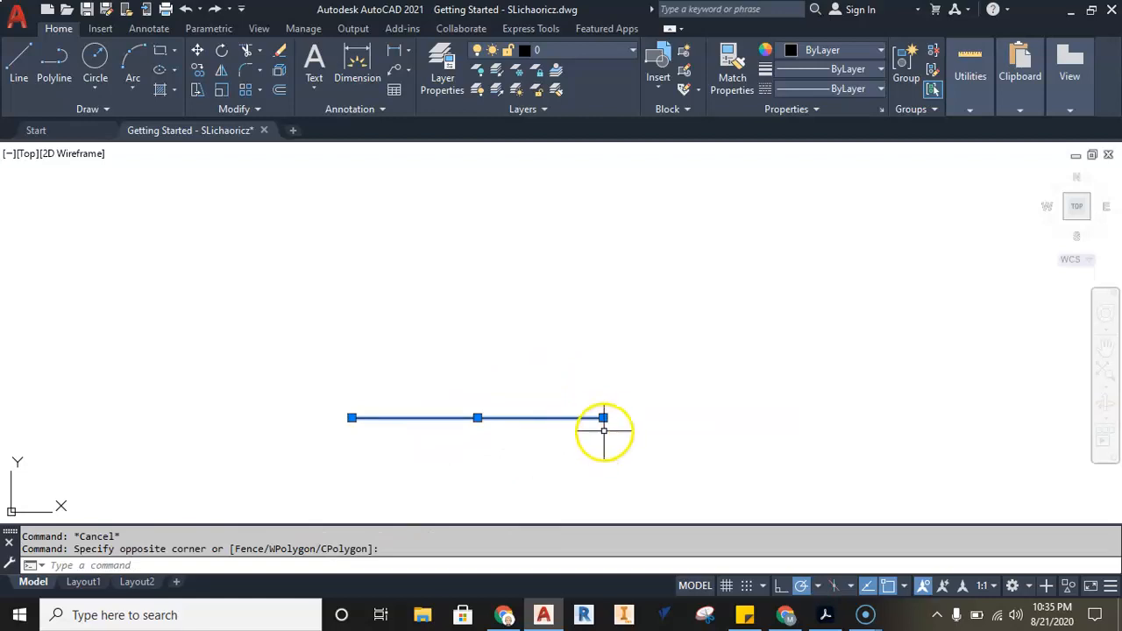
mouse_move(603, 419)
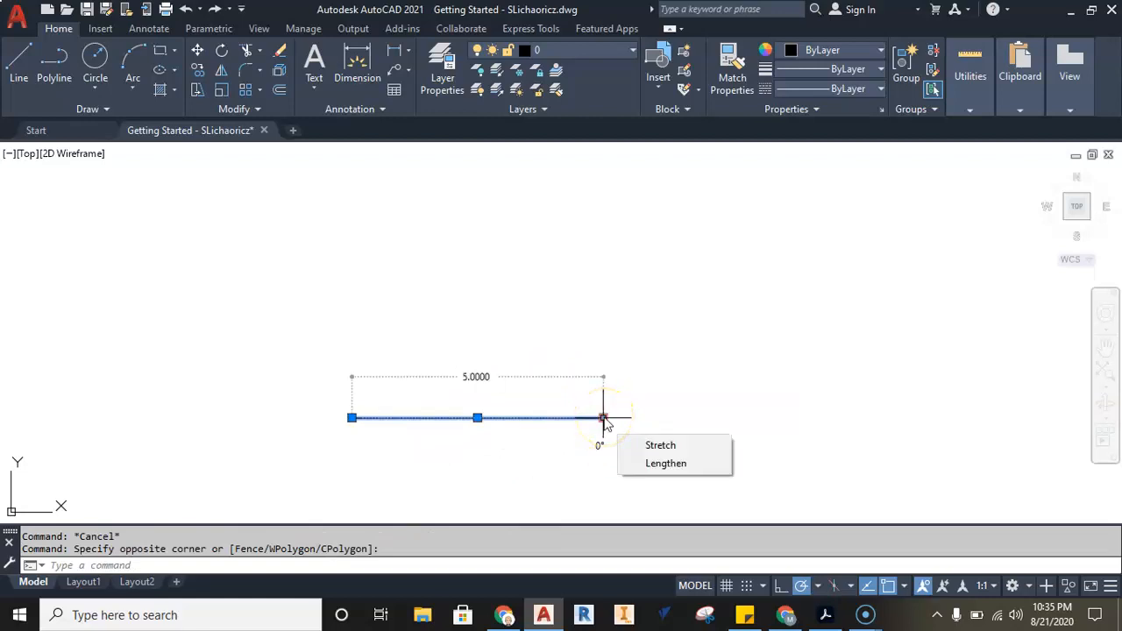
left_click(602, 418)
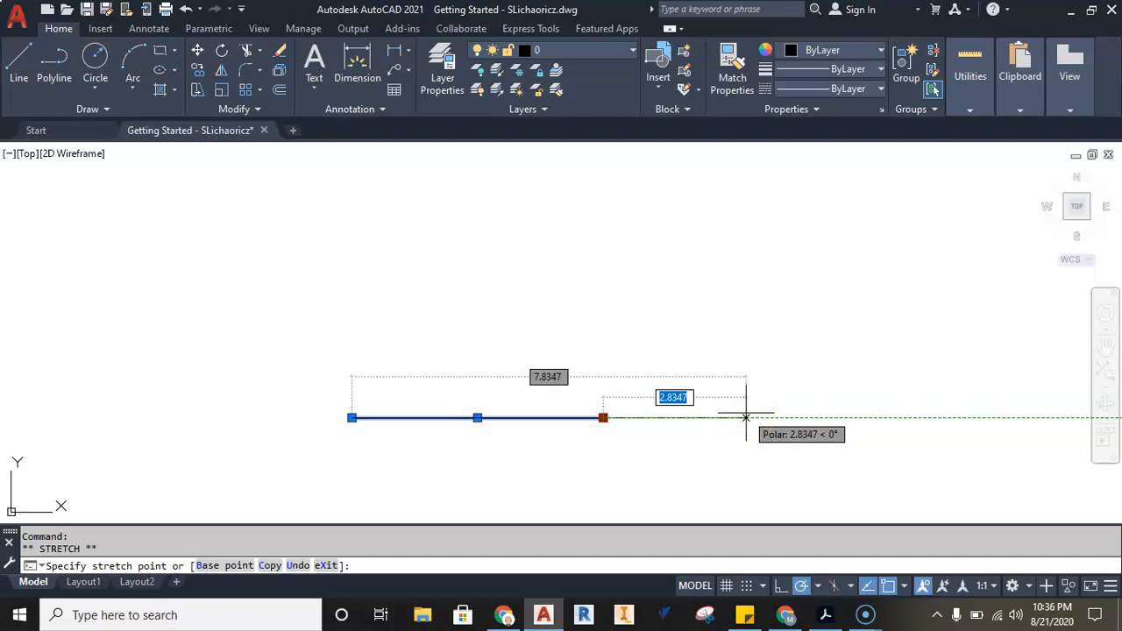
key("Tab")
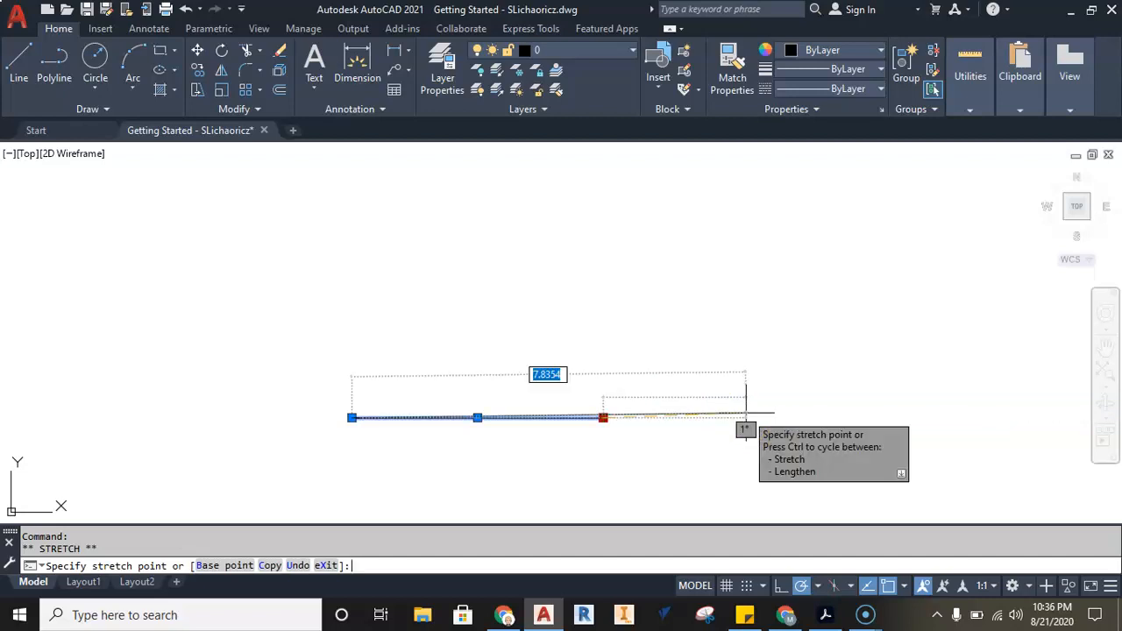
key("Tab")
key("Tab")
key("Tab")
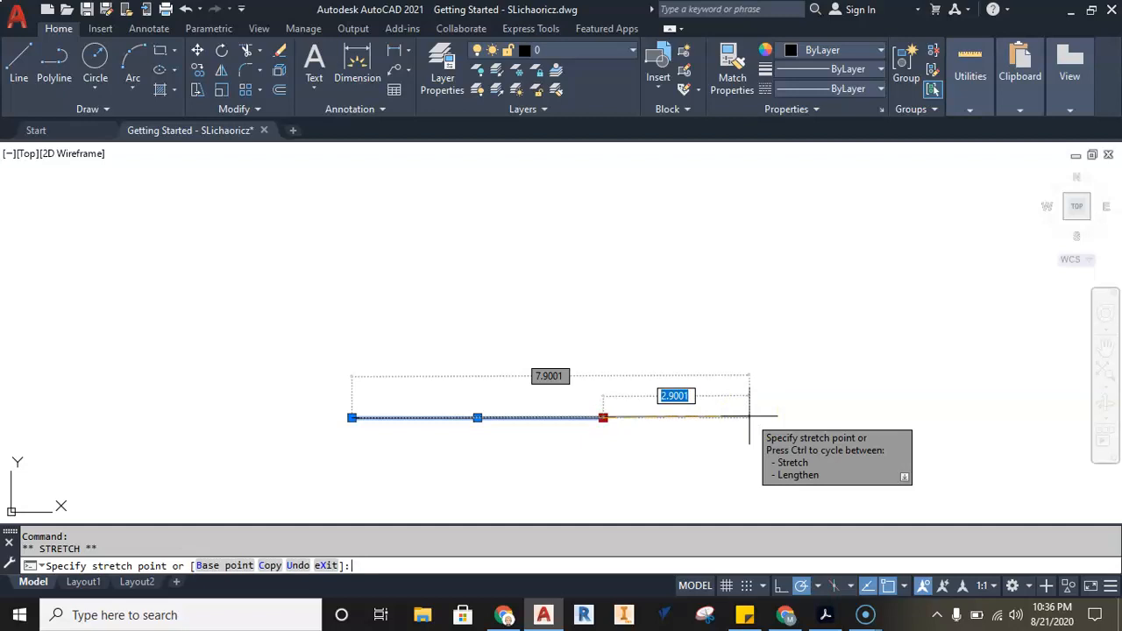
key("Tab")
key("Return")
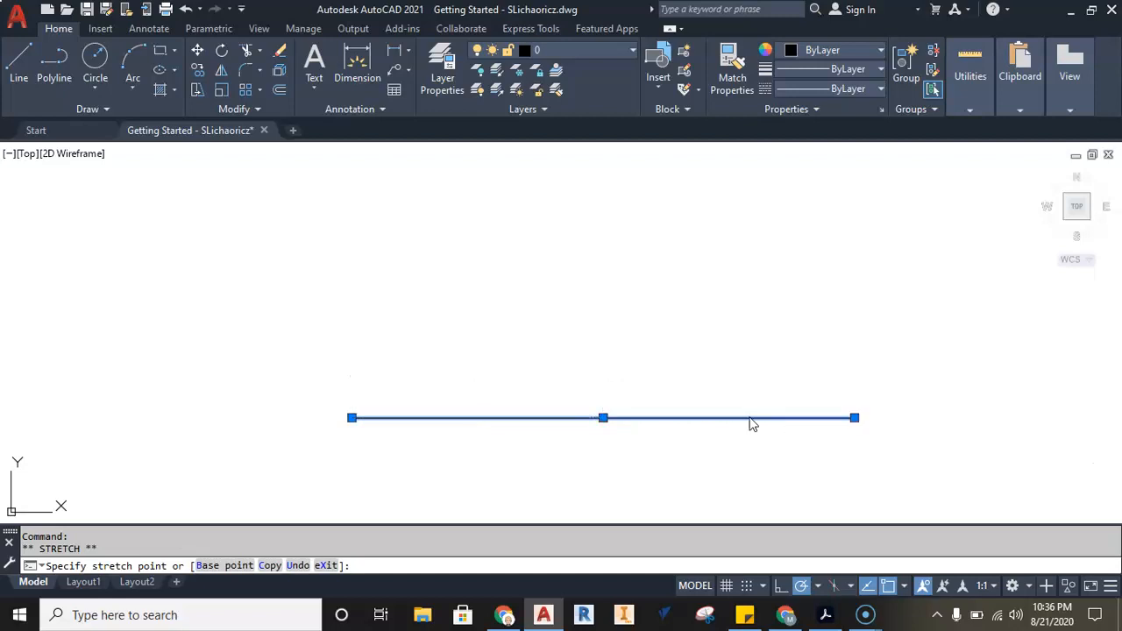
key("Escape")
Check the stretched line's total length at its right endpoint grip without changing it
left_click(784, 460)
left_click(780, 405)
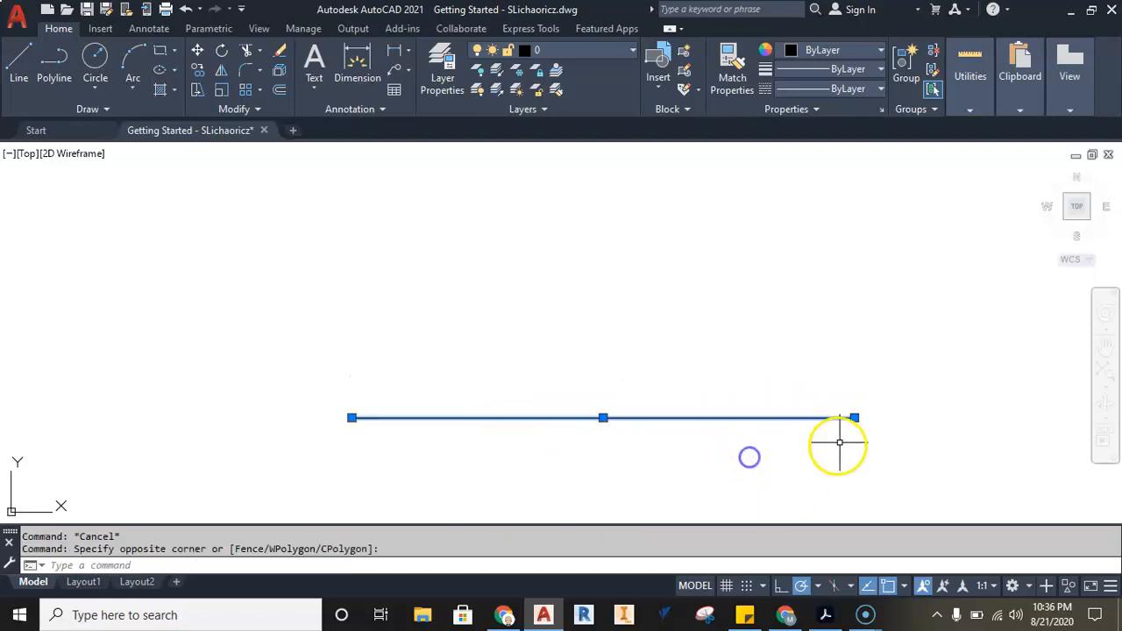
left_click(854, 418)
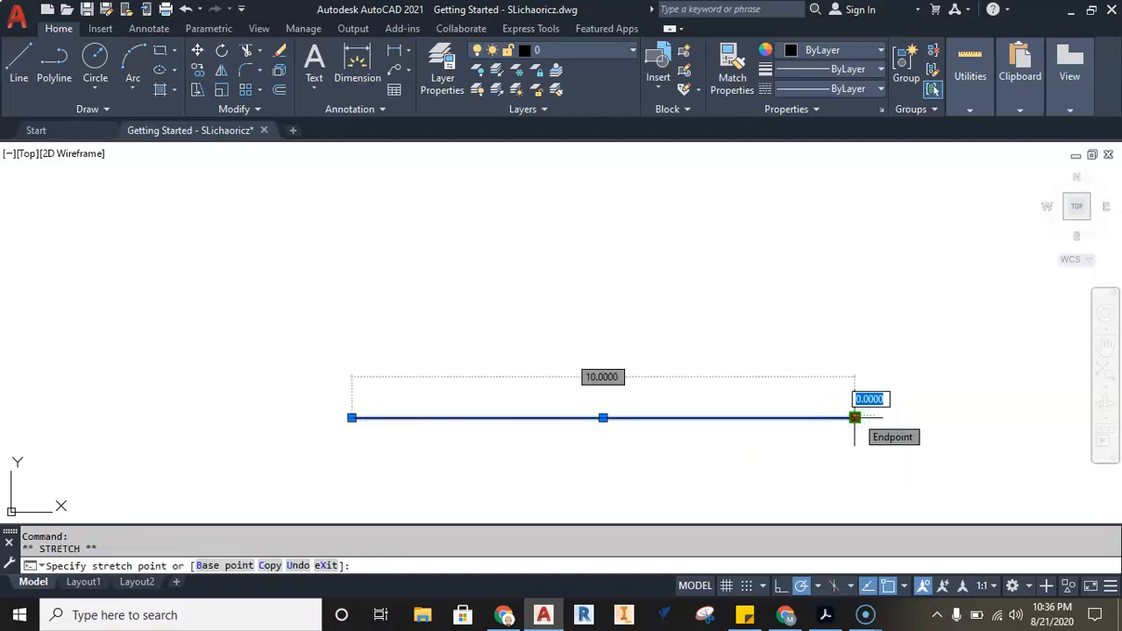
key("Escape")
middle_click_drag(549, 356, 421, 343)
key("Escape")
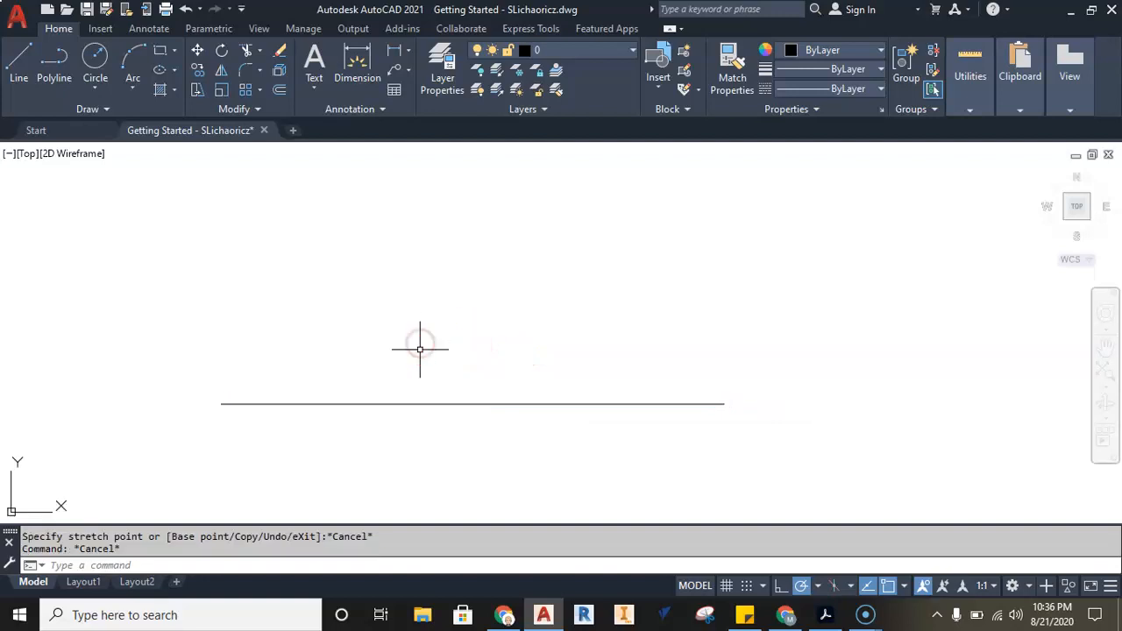
Copy the horizontal line 0.5 units straight up, using its left endpoint as the base point
left_click(454, 396)
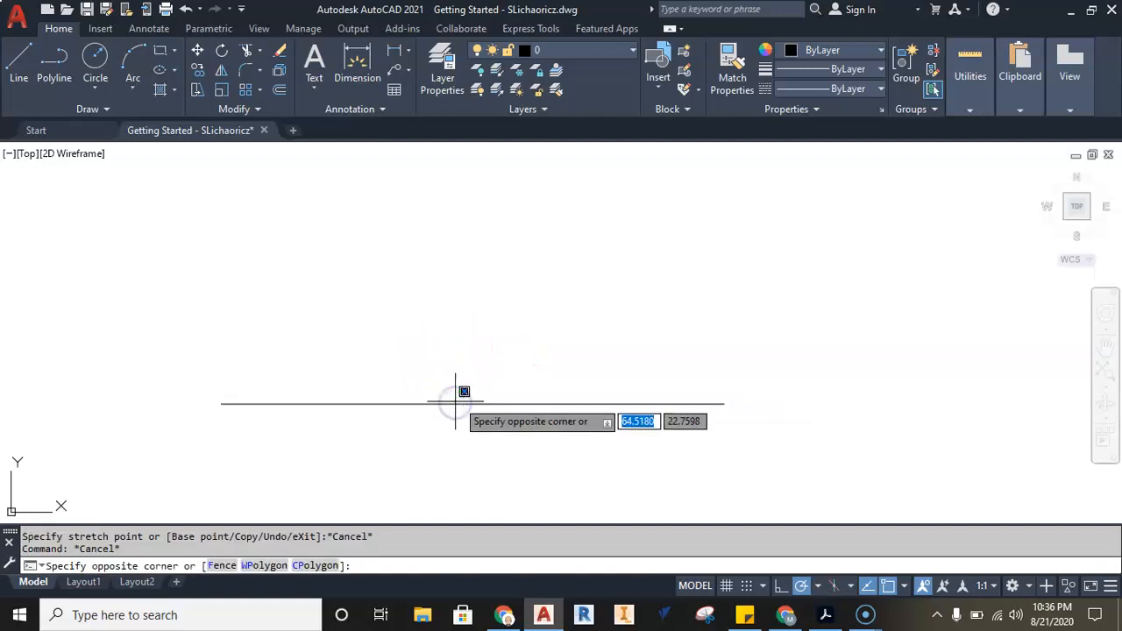
left_click(482, 360)
left_click(493, 366)
left_click(464, 450)
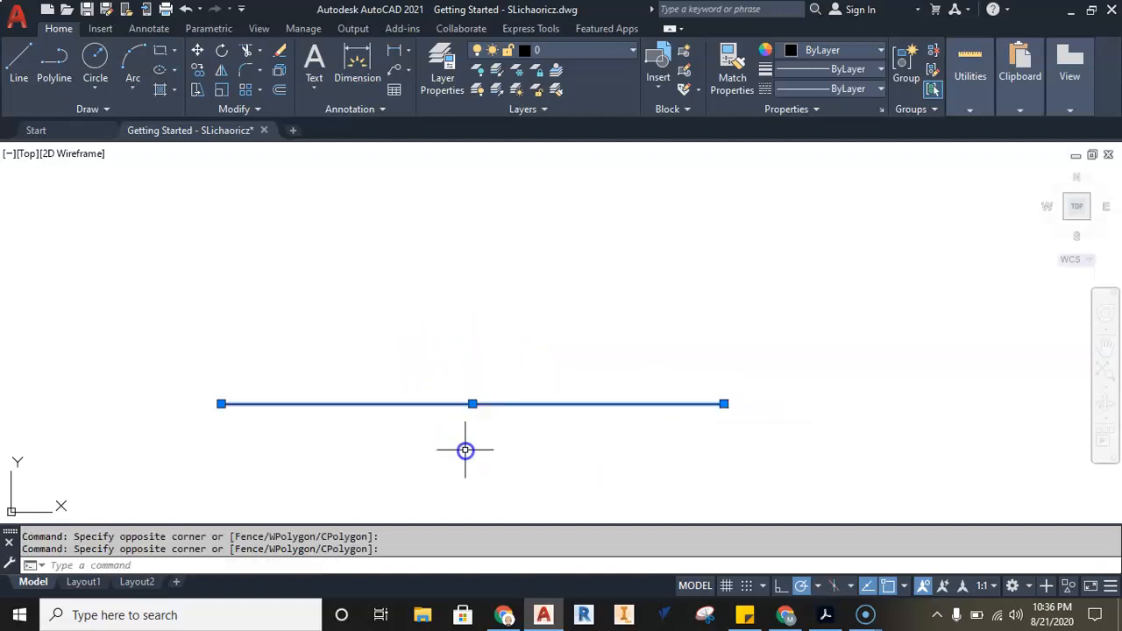
left_click(196, 73)
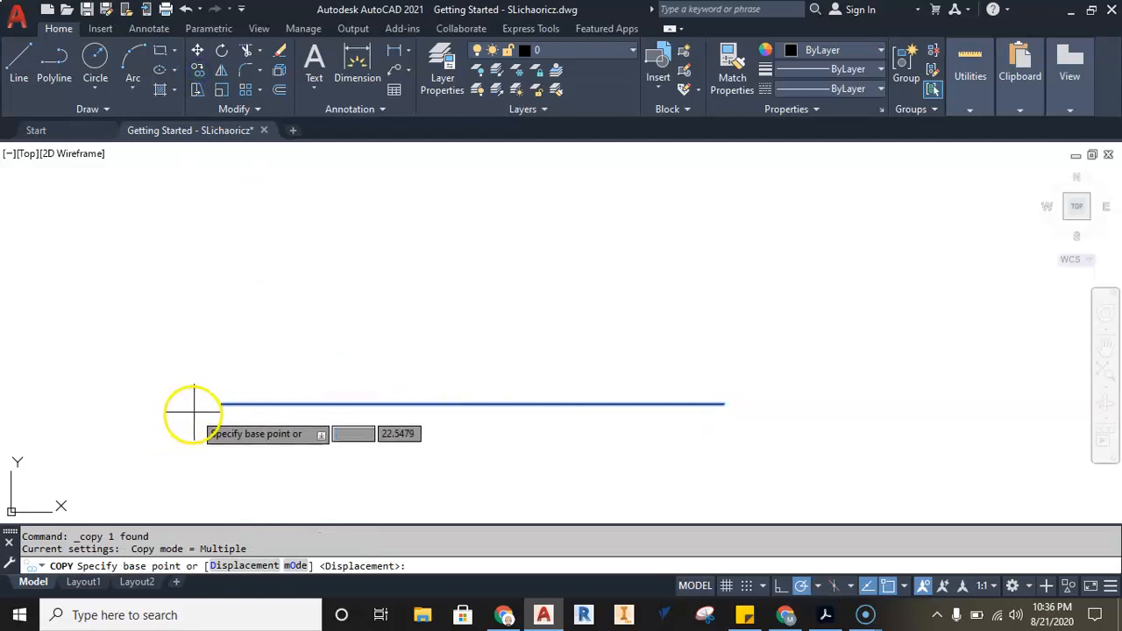
left_click(221, 404)
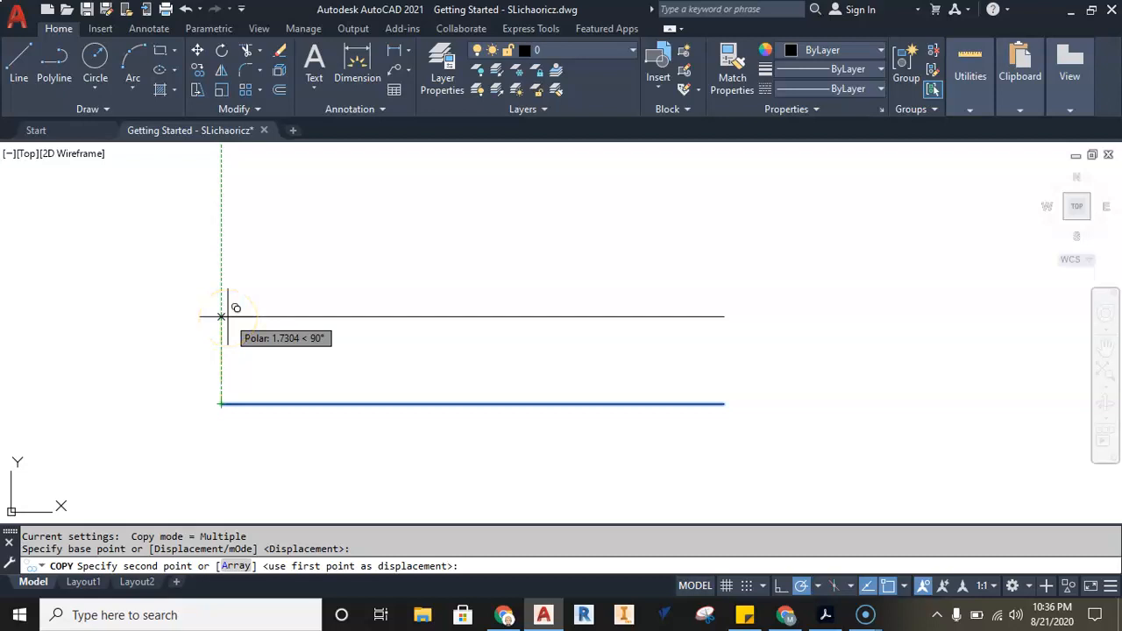
type(".")
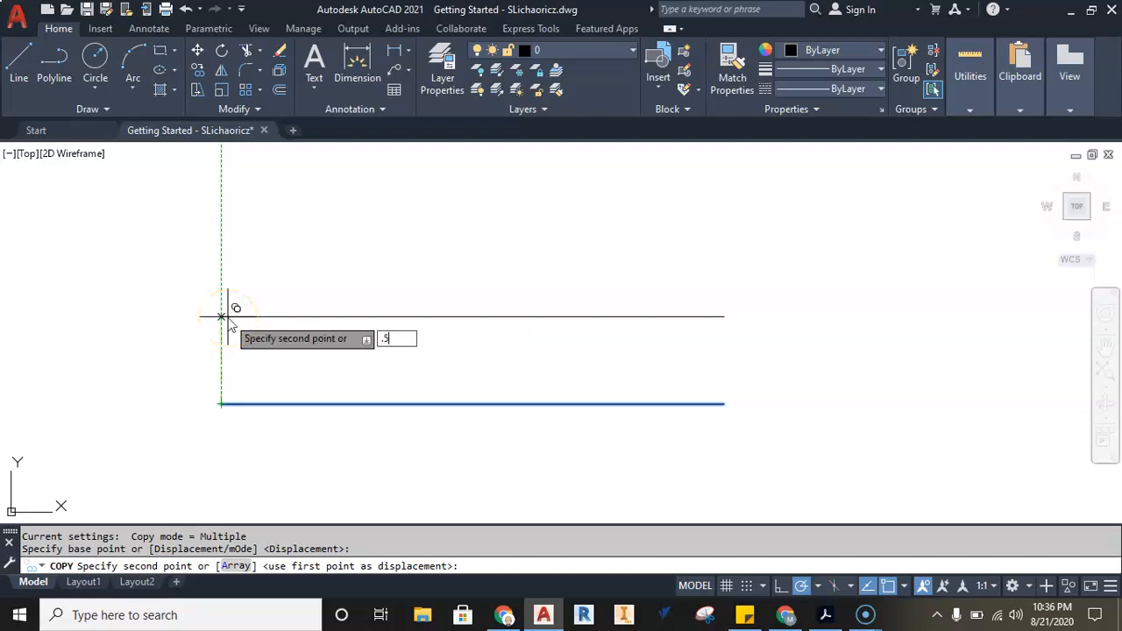
type("5")
key("Return")
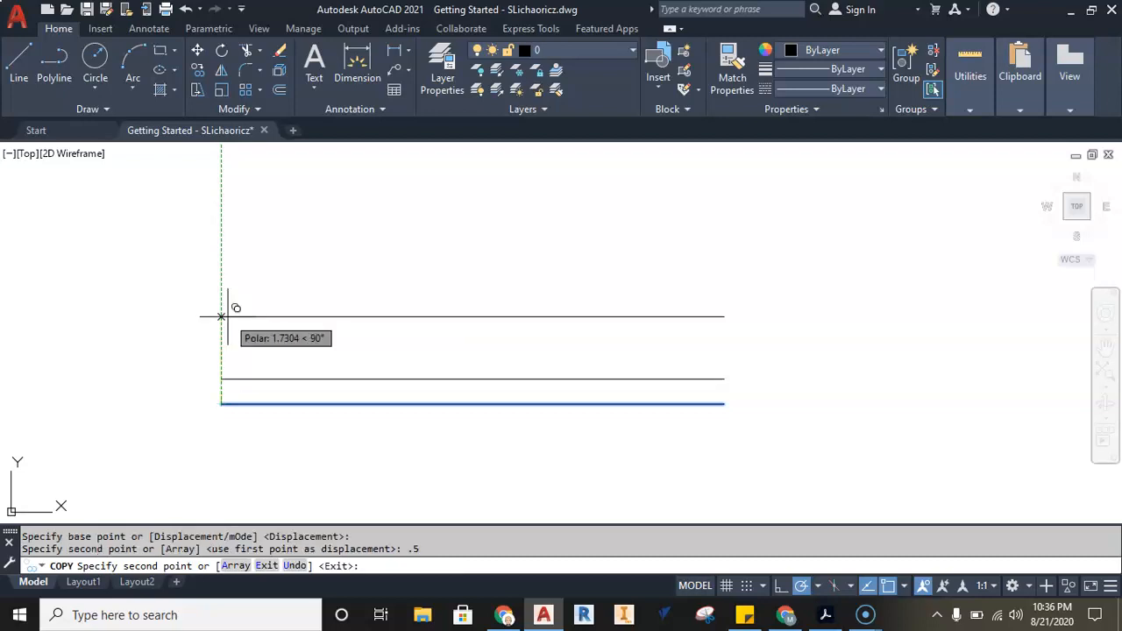
key("Escape")
scroll(283, 380, "up", 4)
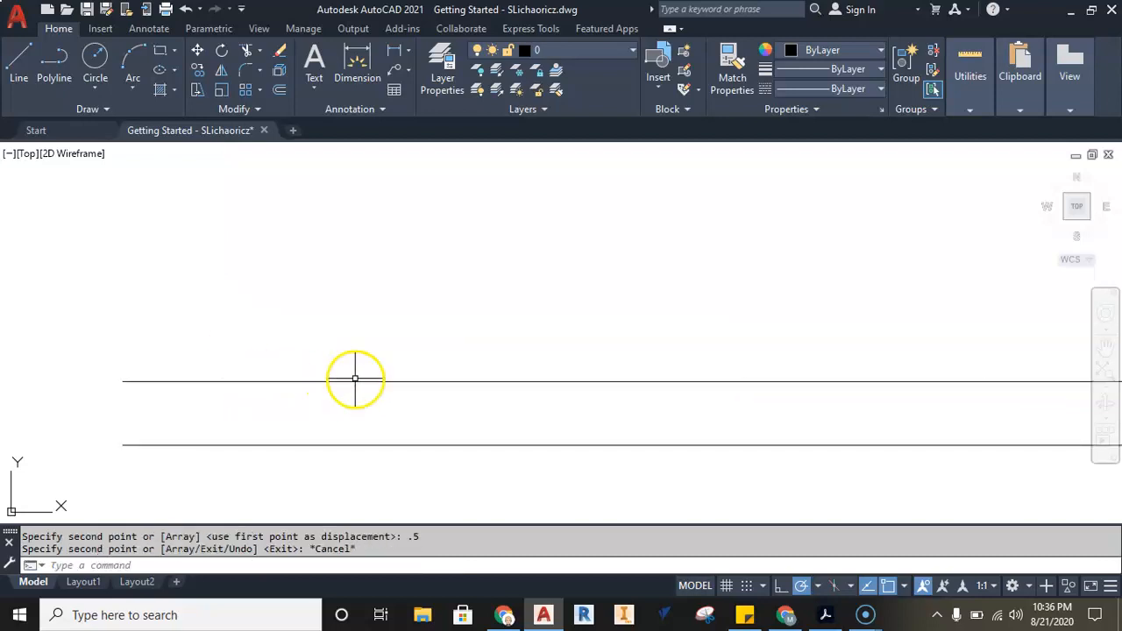
scroll(373, 290, "down", 4)
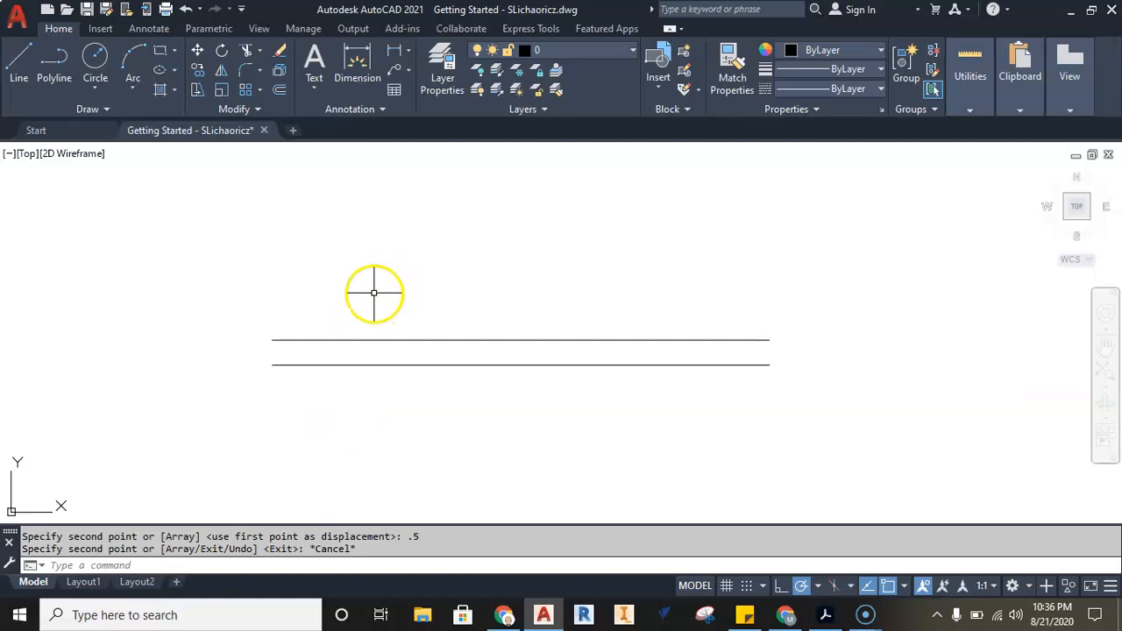
scroll(310, 325, "up", 2)
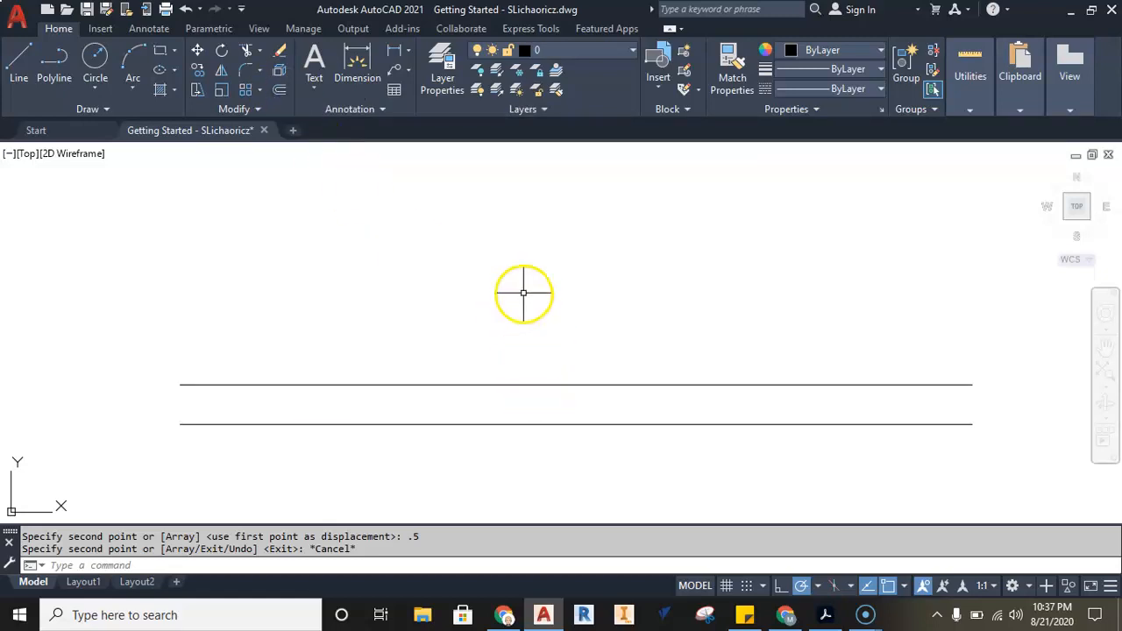
Offset the upper of the two horizontal lines 0.5 units upward
left_click(279, 92)
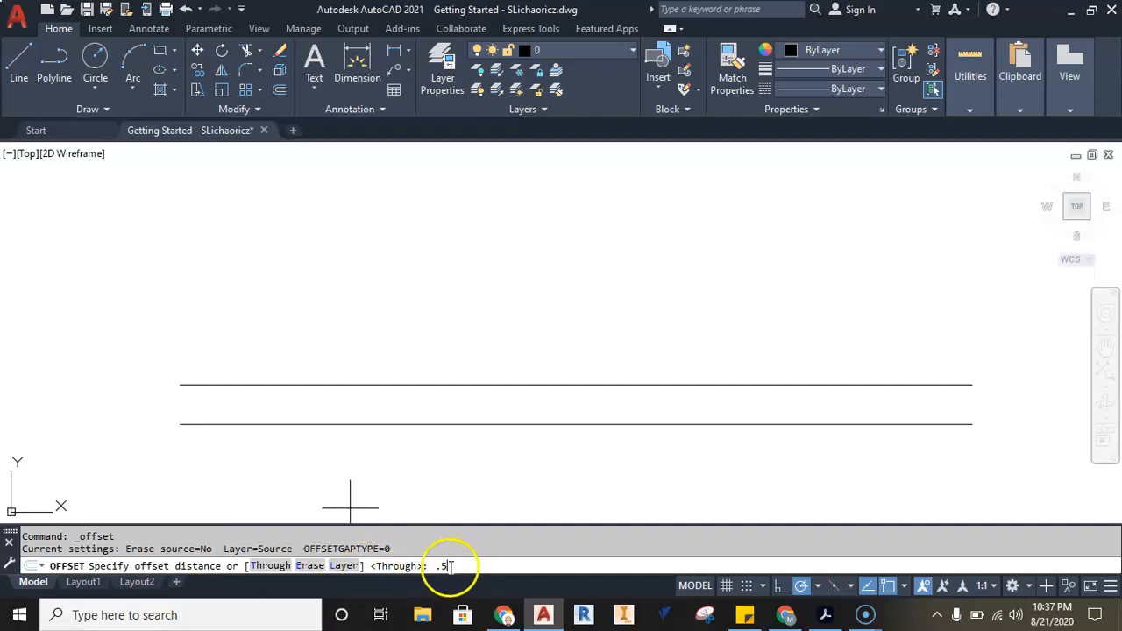
key("Return")
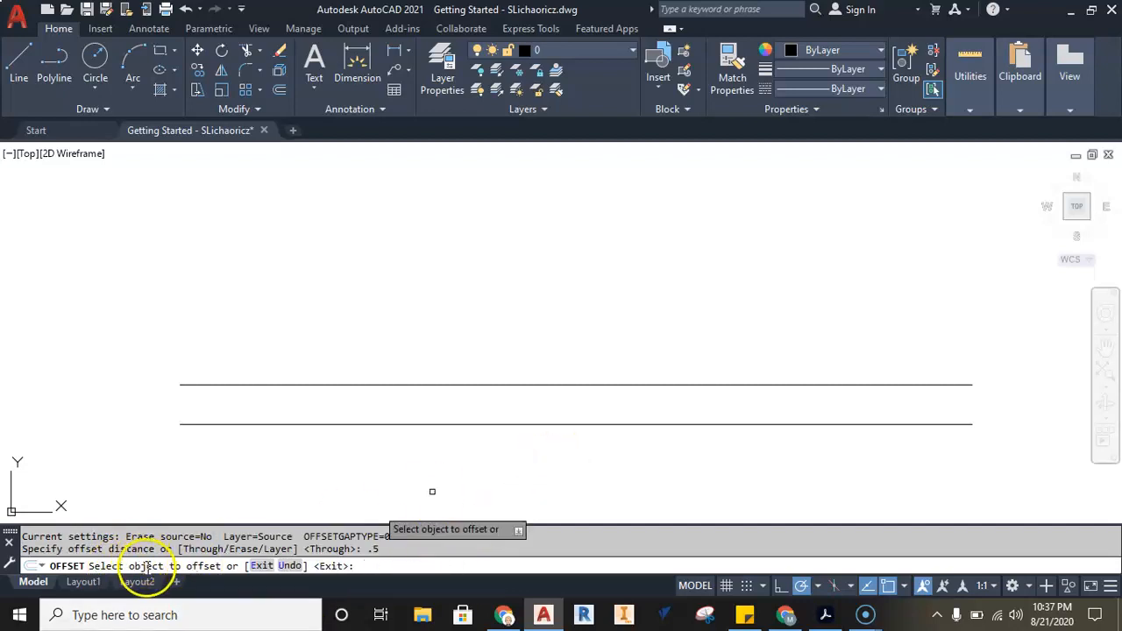
left_click(517, 384)
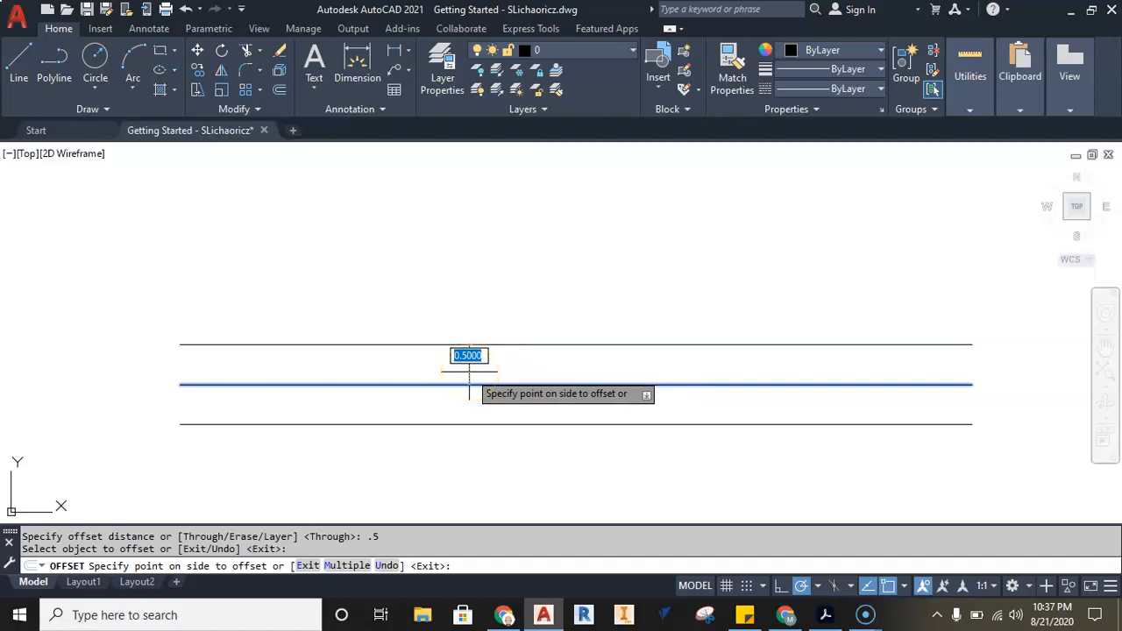
left_click(474, 423)
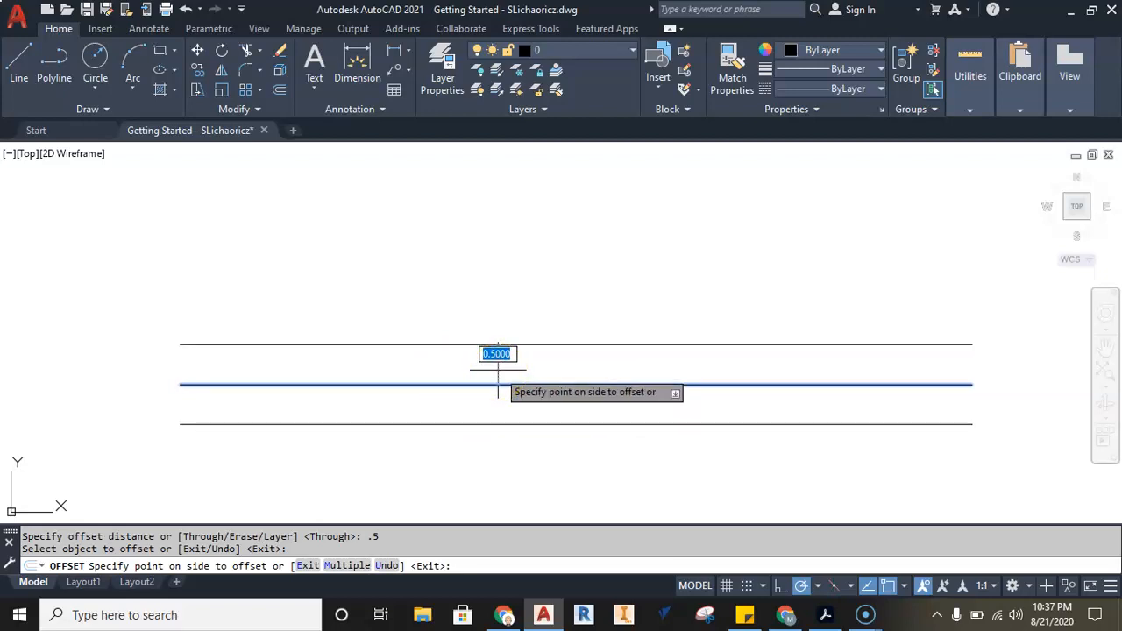
left_click(498, 369)
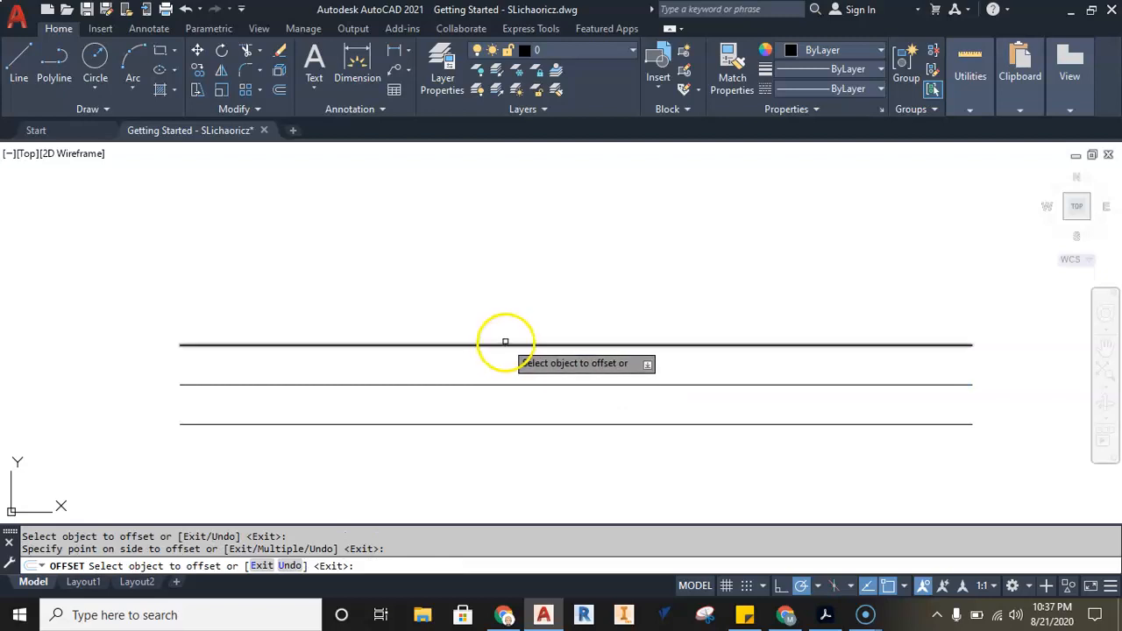
Offset each newest top line upward three more times at the 0.5 spacing to make a stack of six lines
left_click(506, 345)
left_click(510, 317)
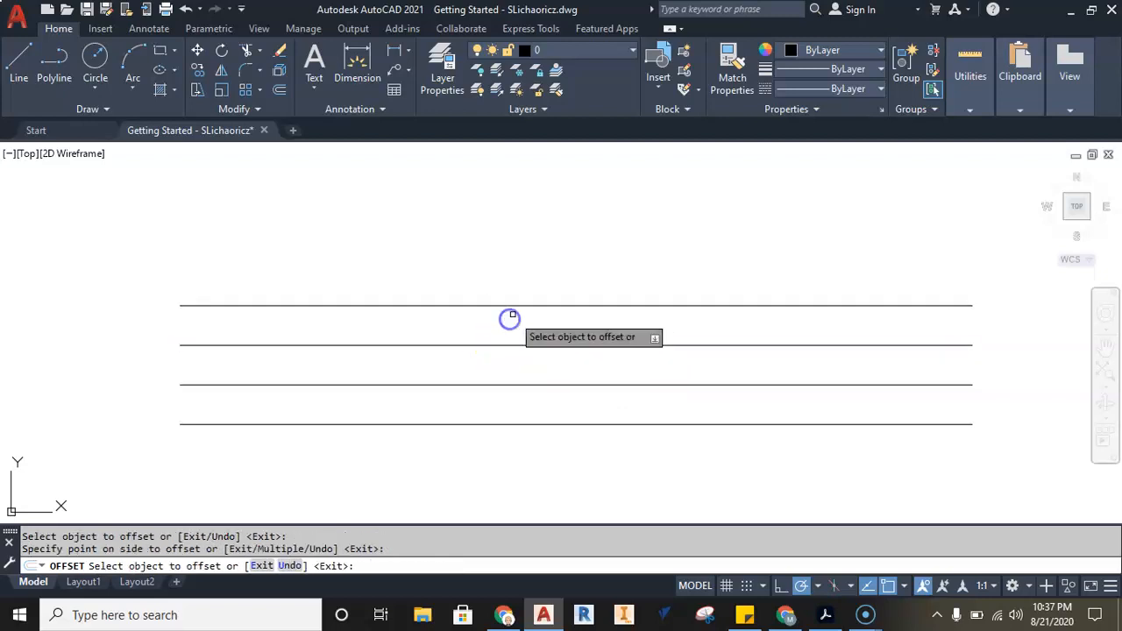
left_click(515, 305)
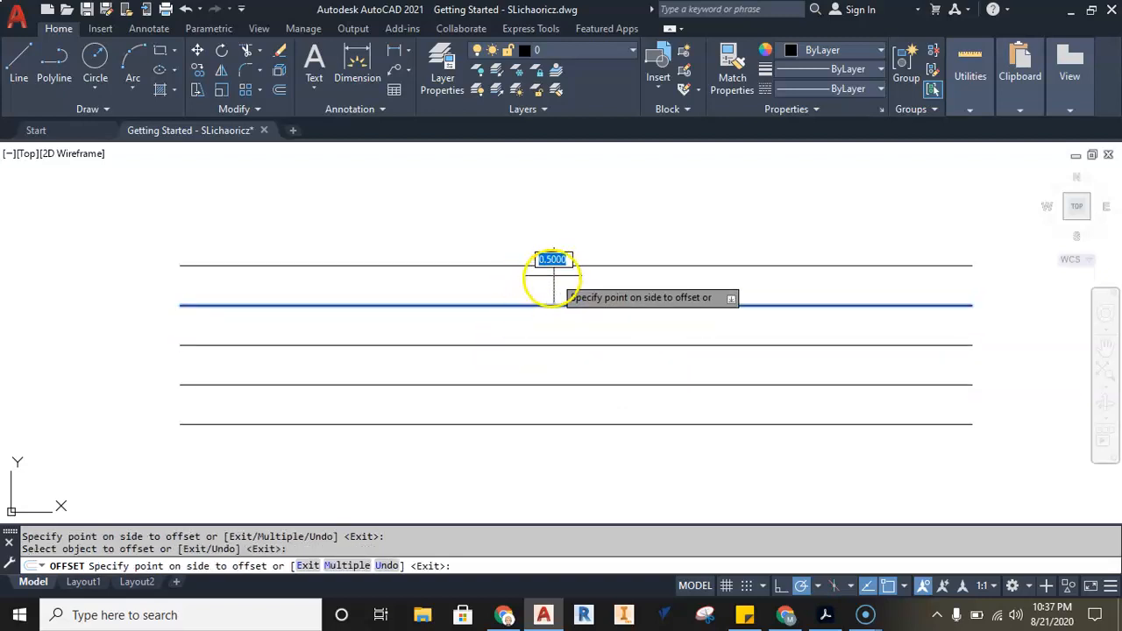
left_click(549, 277)
left_click(550, 265)
left_click(550, 244)
scroll(556, 238, "down", 4)
mouse_move(555, 237)
middle_mouse_down()
mouse_move(477, 411)
mouse_move(485, 388)
middle_mouse_up()
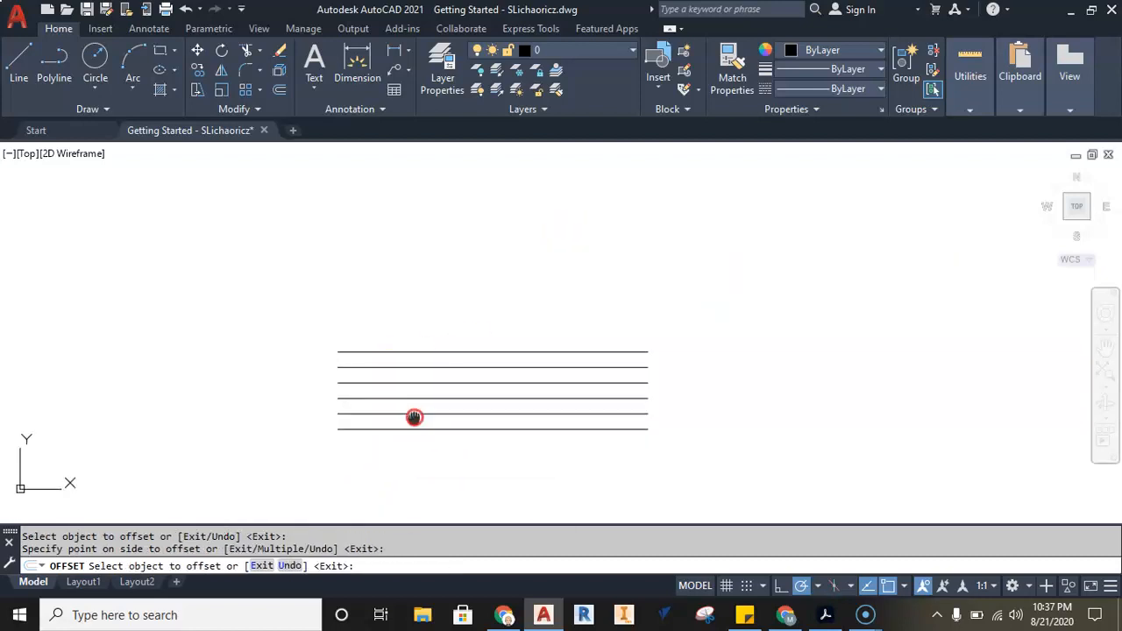
key("Escape")
key("Escape")
Copy all six horizontal lines 3 units straight up, using the bottom line's left endpoint as the base point
left_click(743, 295)
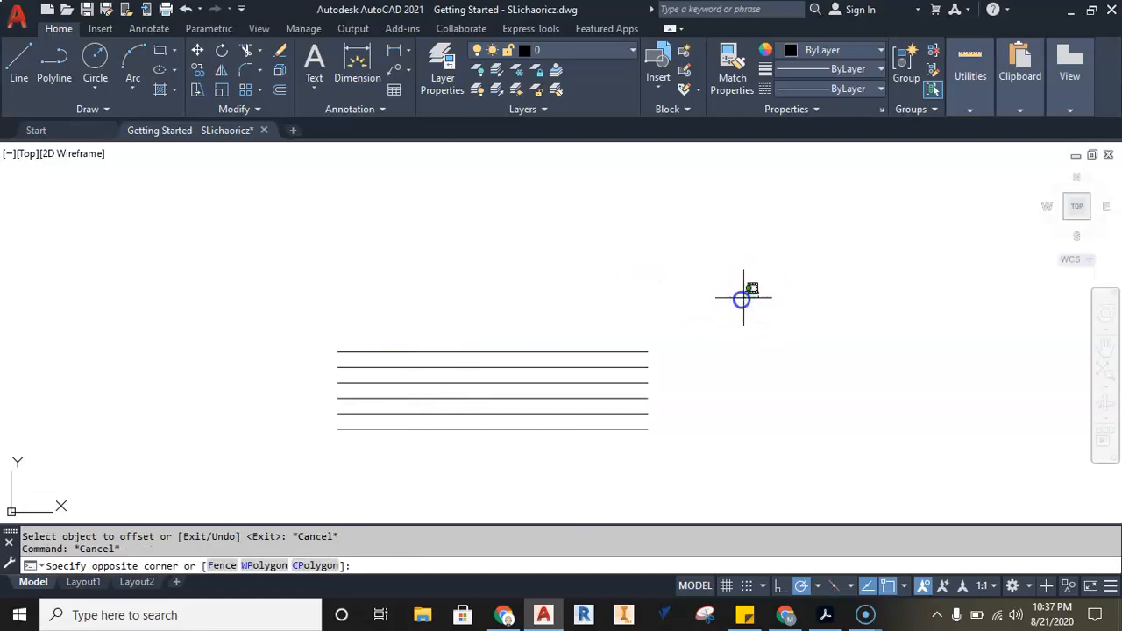
left_click(282, 471)
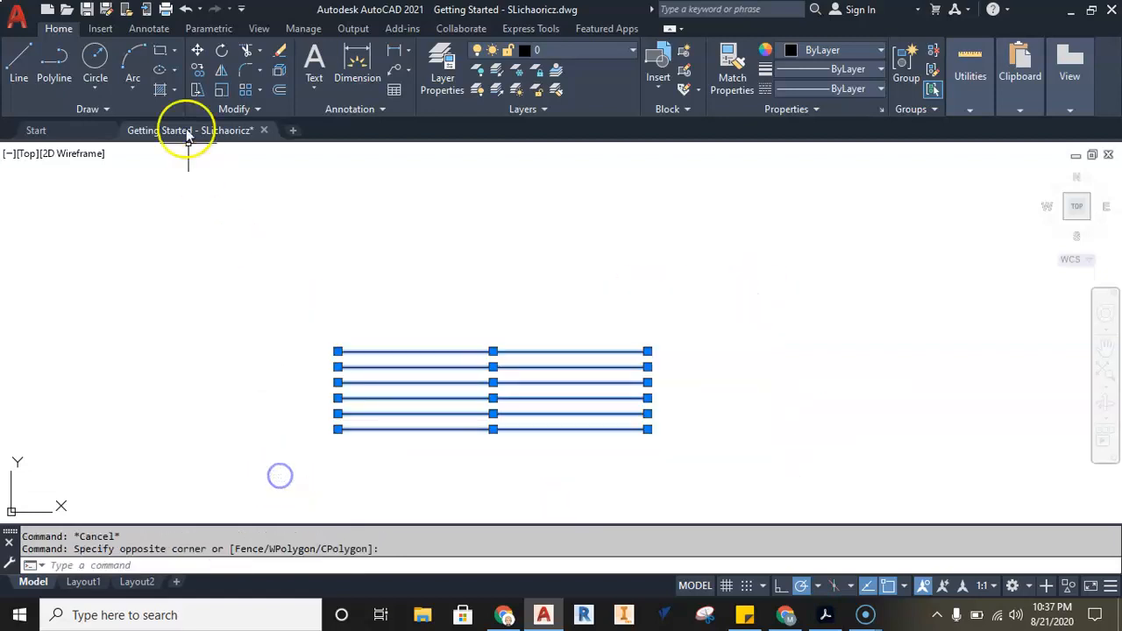
left_click(198, 70)
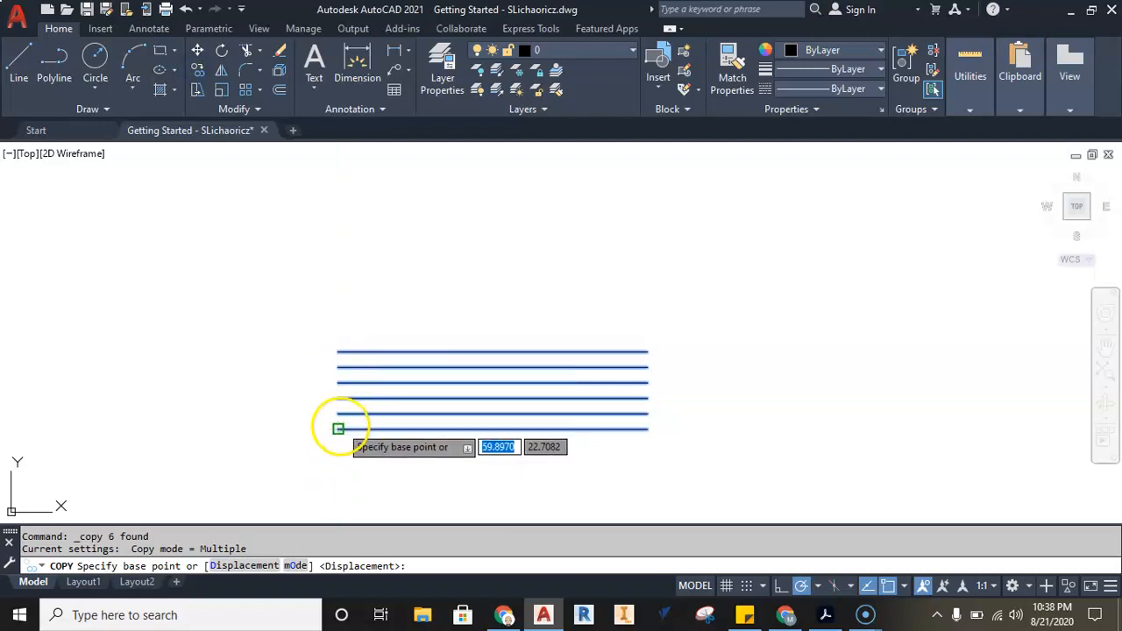
left_click(338, 428)
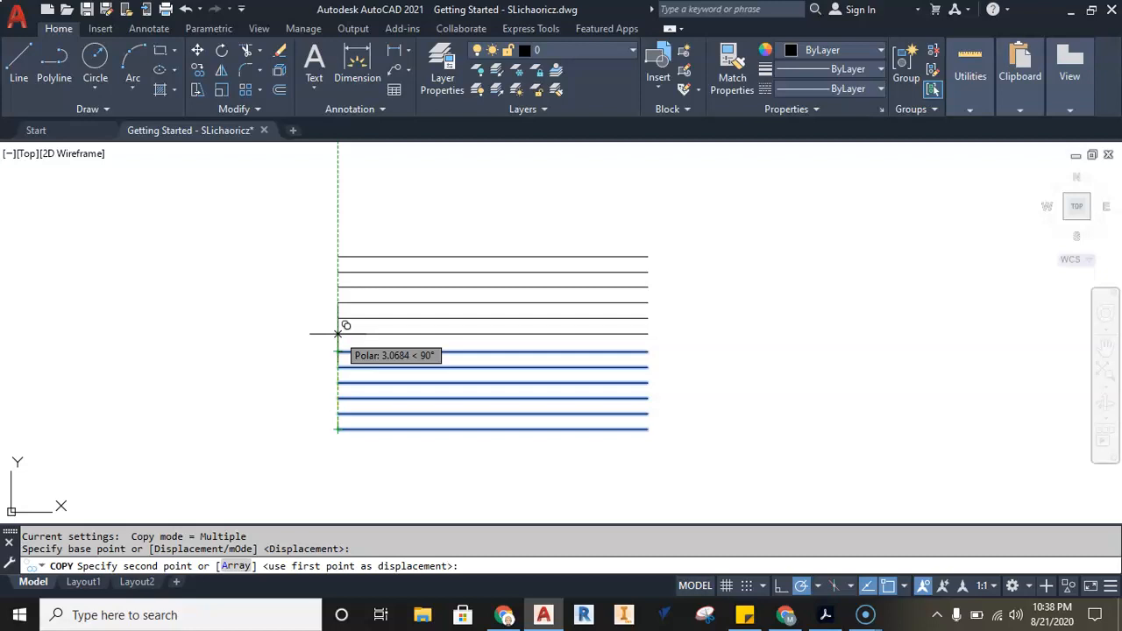
scroll(338, 333, "up", 2)
left_click(336, 461)
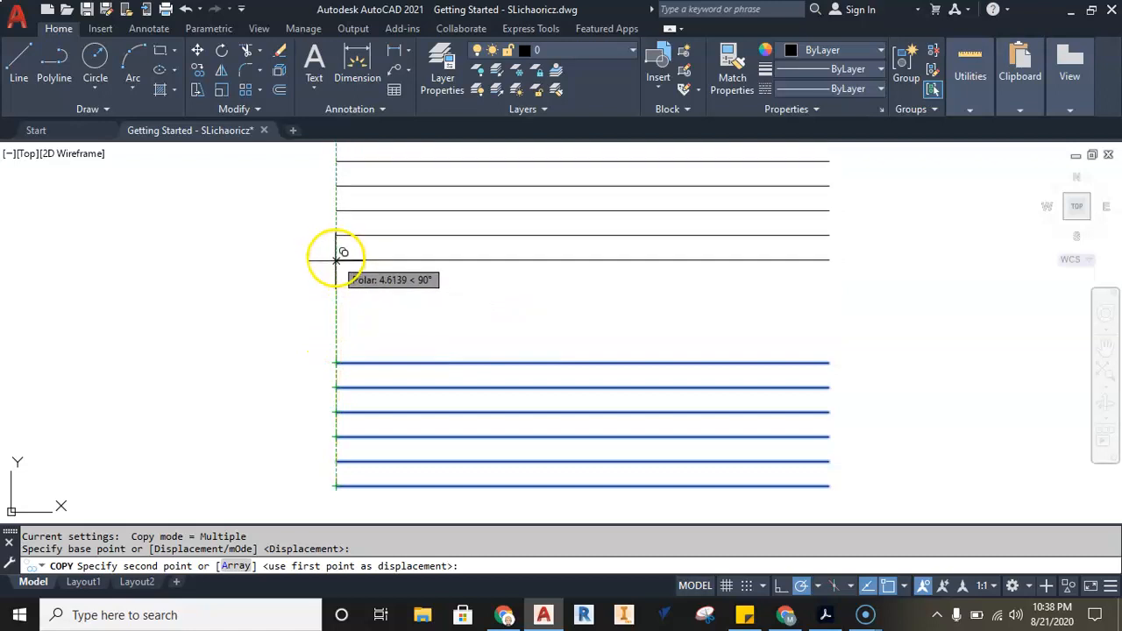
type("3")
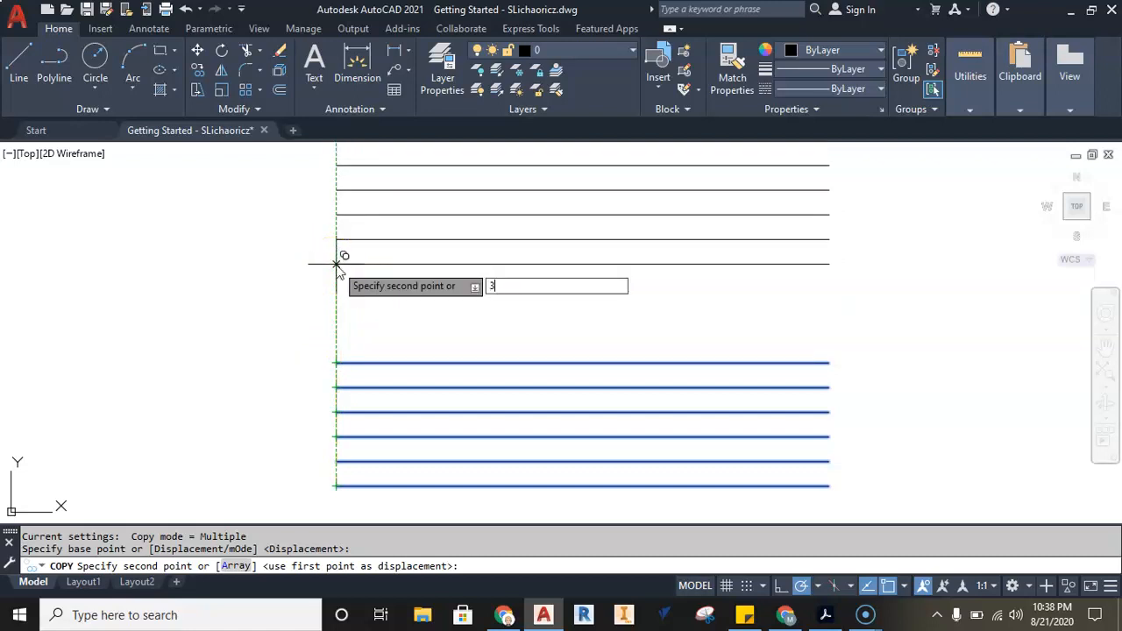
key("Return")
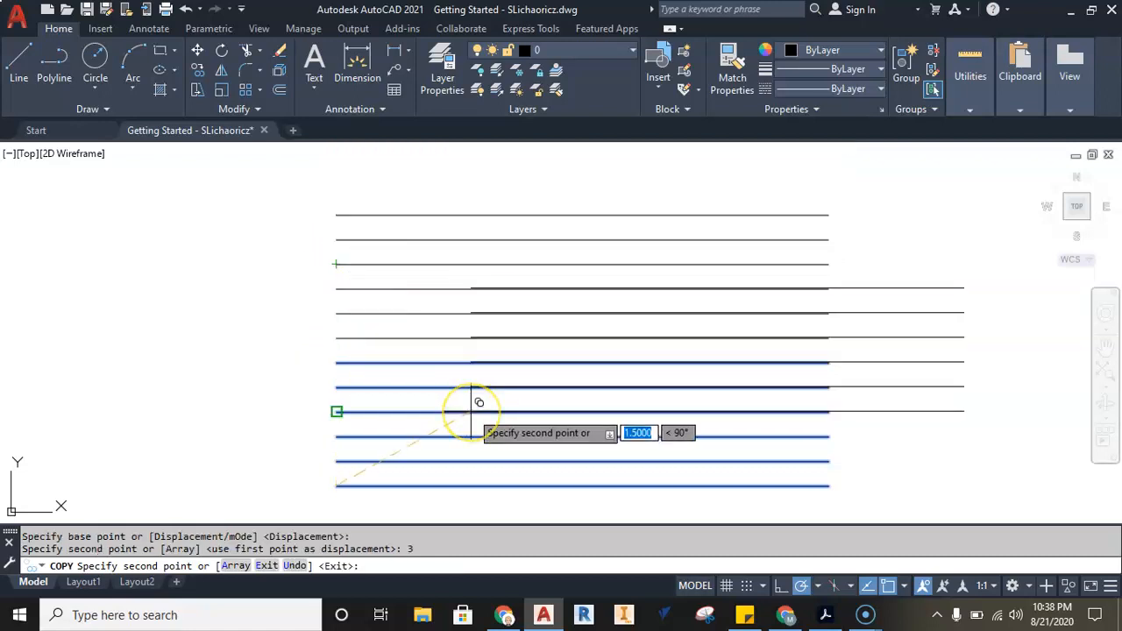
key("Escape")
key("Escape")
scroll(533, 406, "down", 3)
middle_click_drag(534, 405, 448, 395)
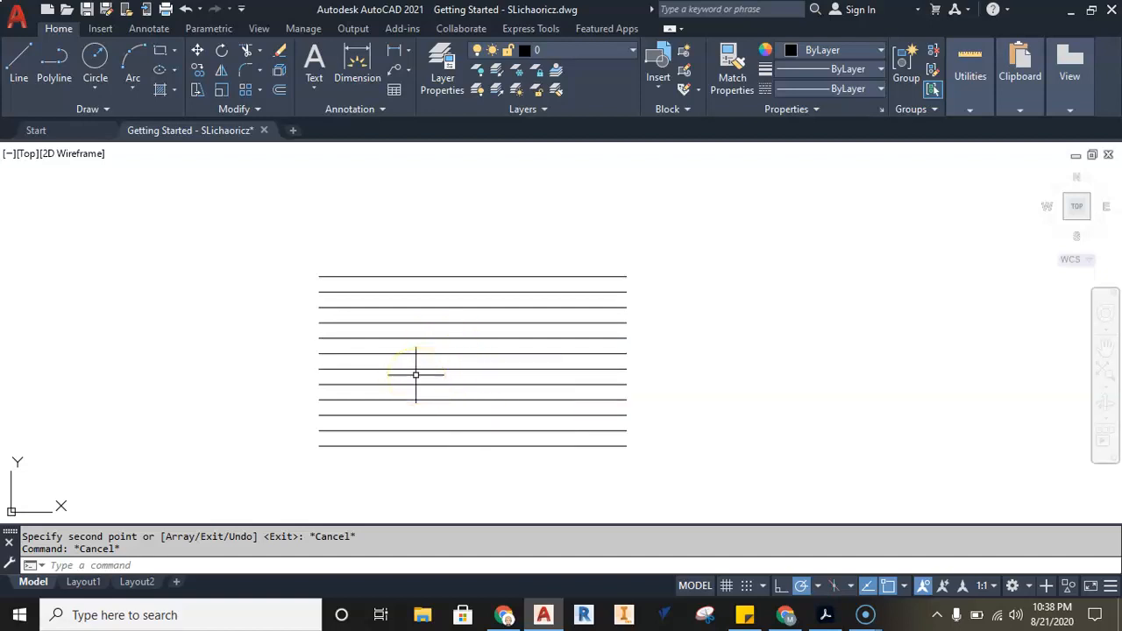
Draw a slanted line across the stack, from above the top line down to the right below the bottom line
left_click(18, 63)
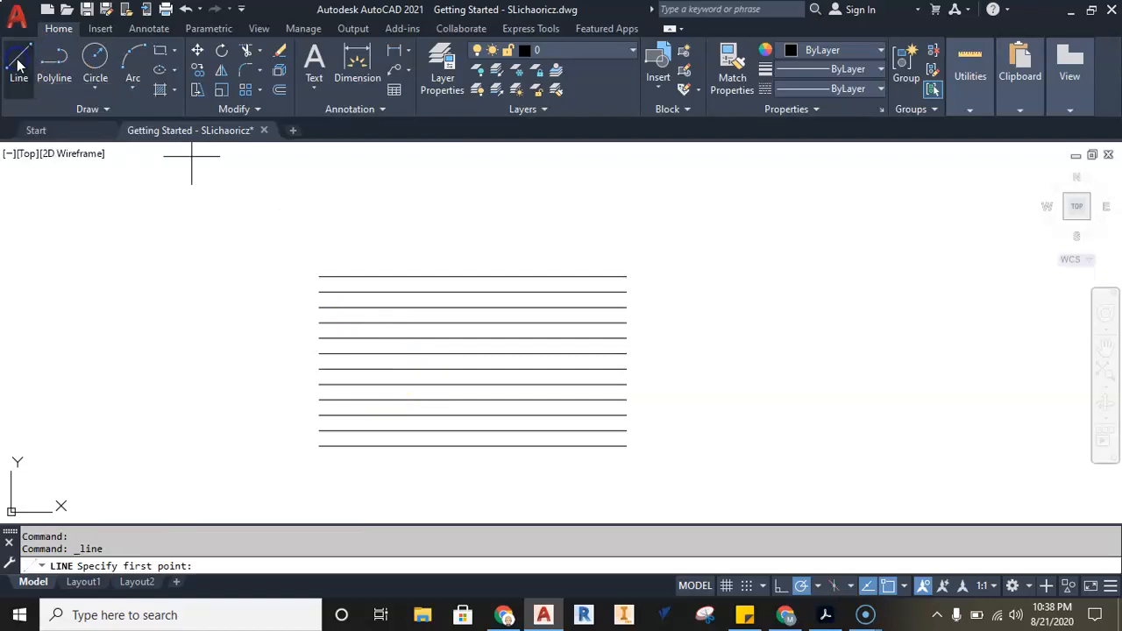
left_click(406, 233)
left_click(494, 482)
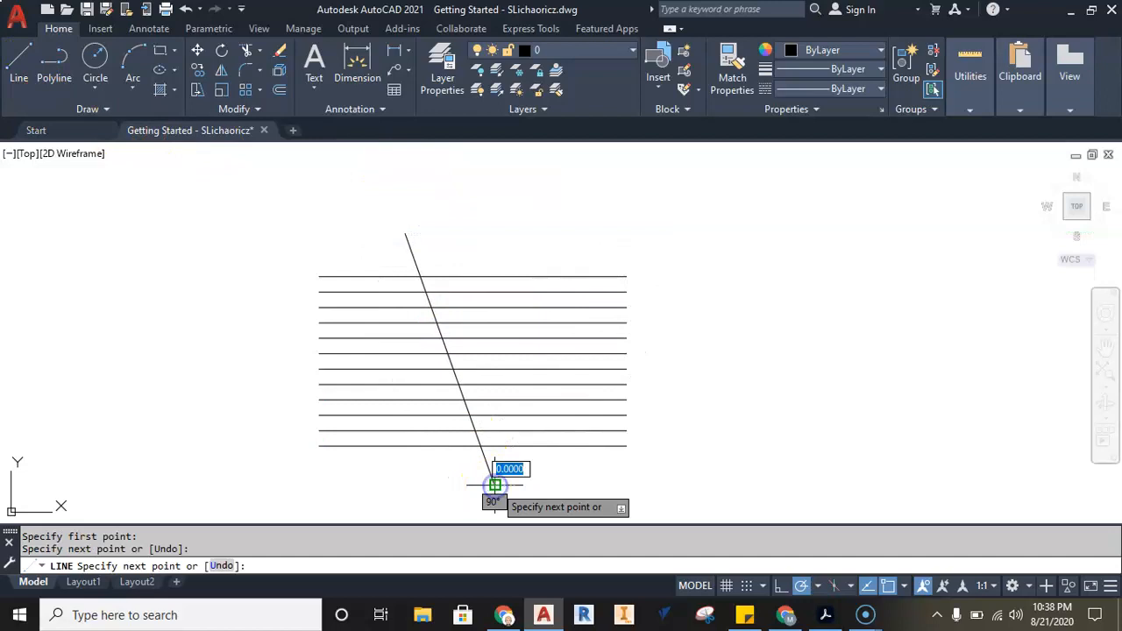
key("Escape")
left_click(512, 543)
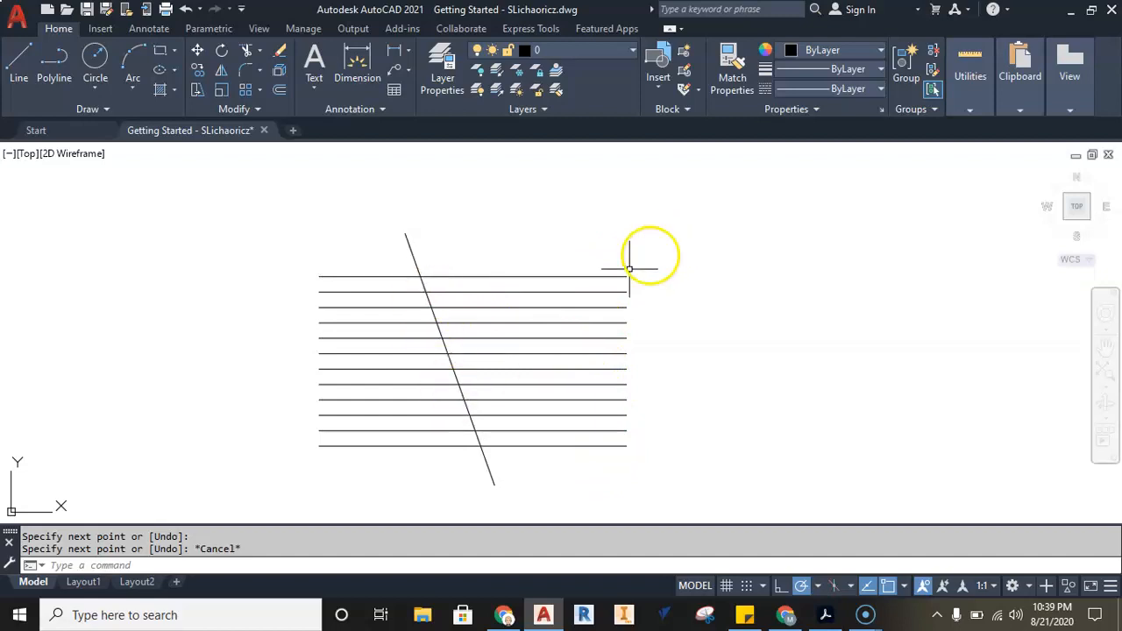
Shorten the top horizontal line by stretching its right endpoint back to the intersection with the slanted line
left_click(593, 277)
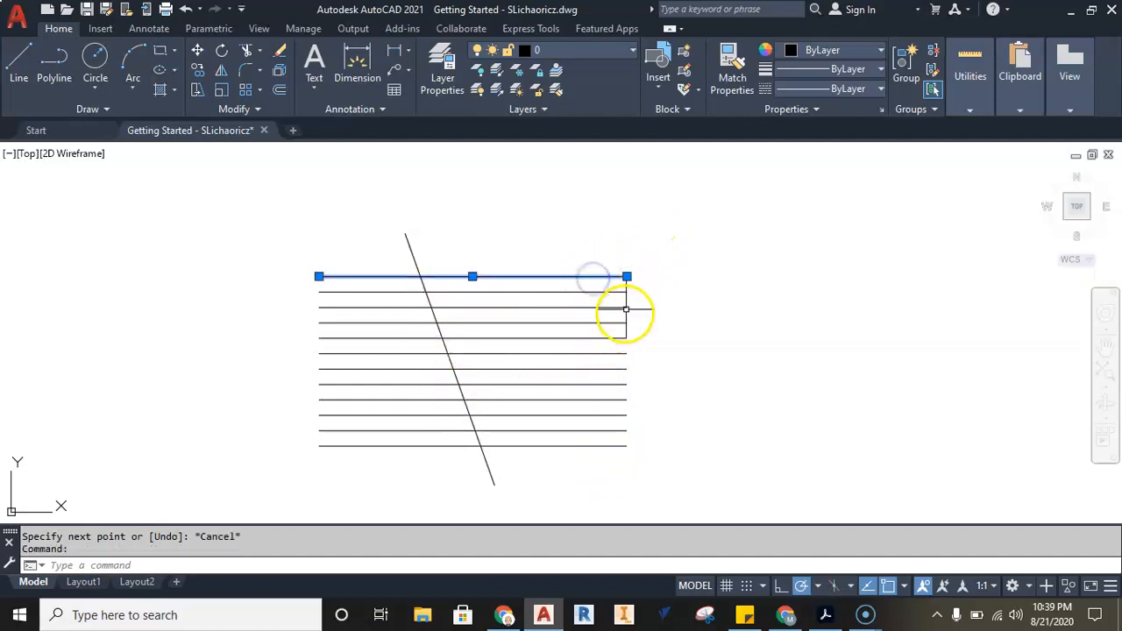
left_click(627, 276)
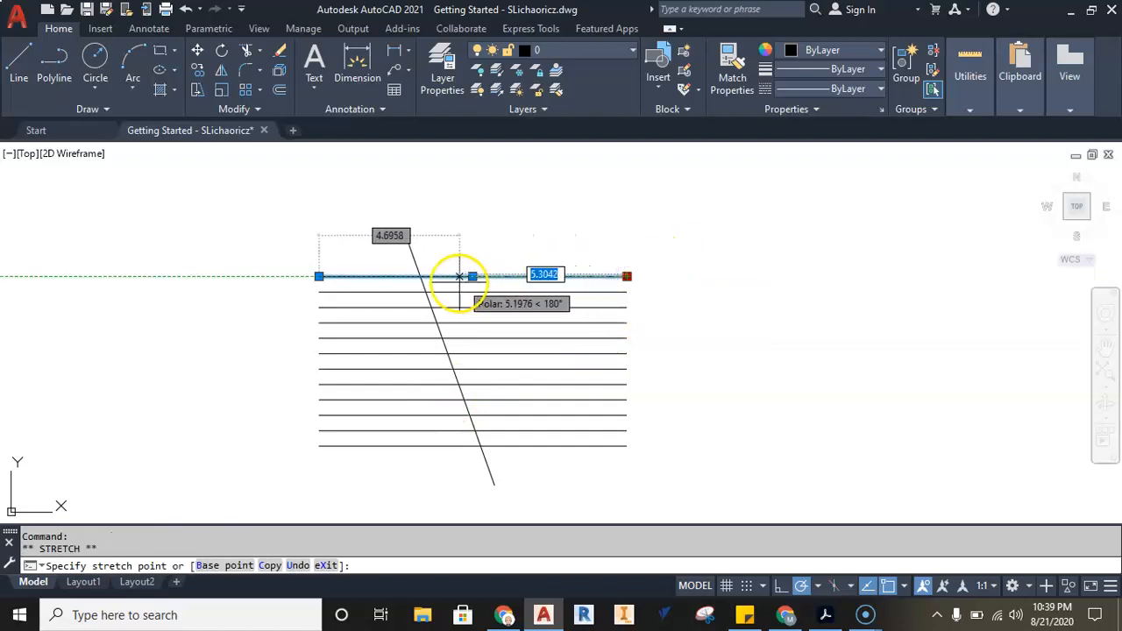
left_click(420, 276)
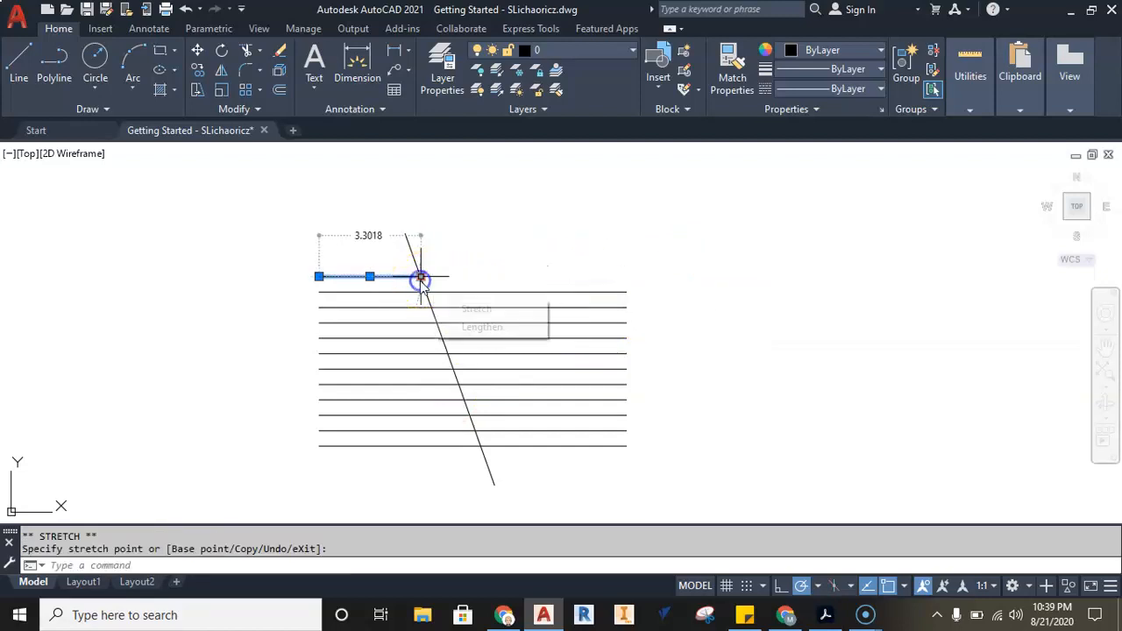
scroll(507, 265, "up", 4)
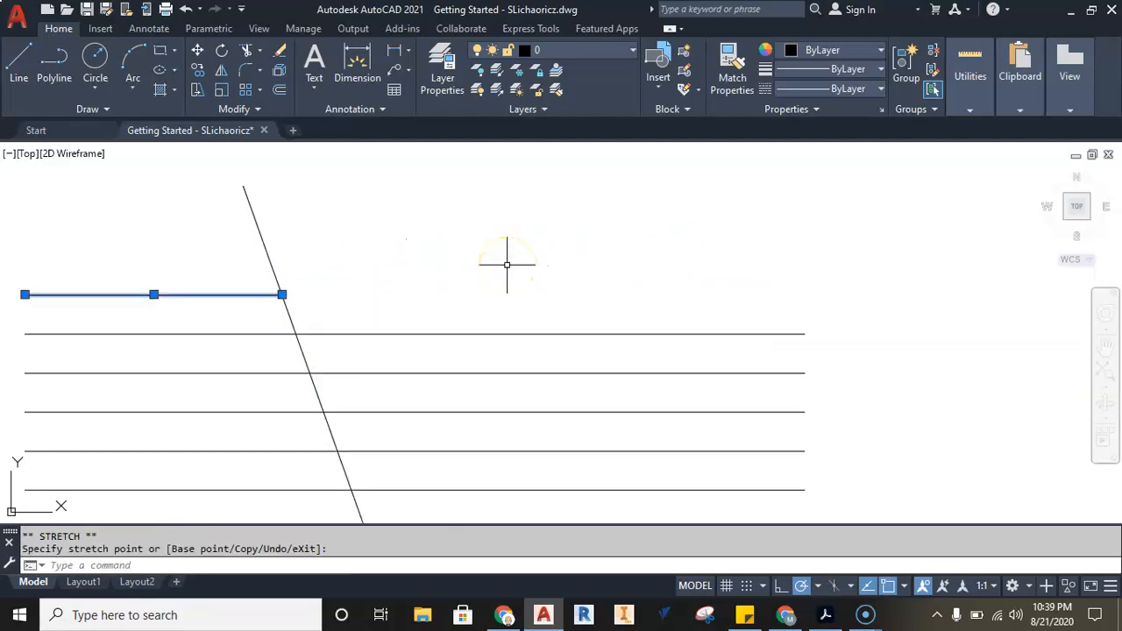
key("Escape")
Stretch the right endpoints of the second and third horizontal lines back to their intersections with the slanted line
left_click(509, 334)
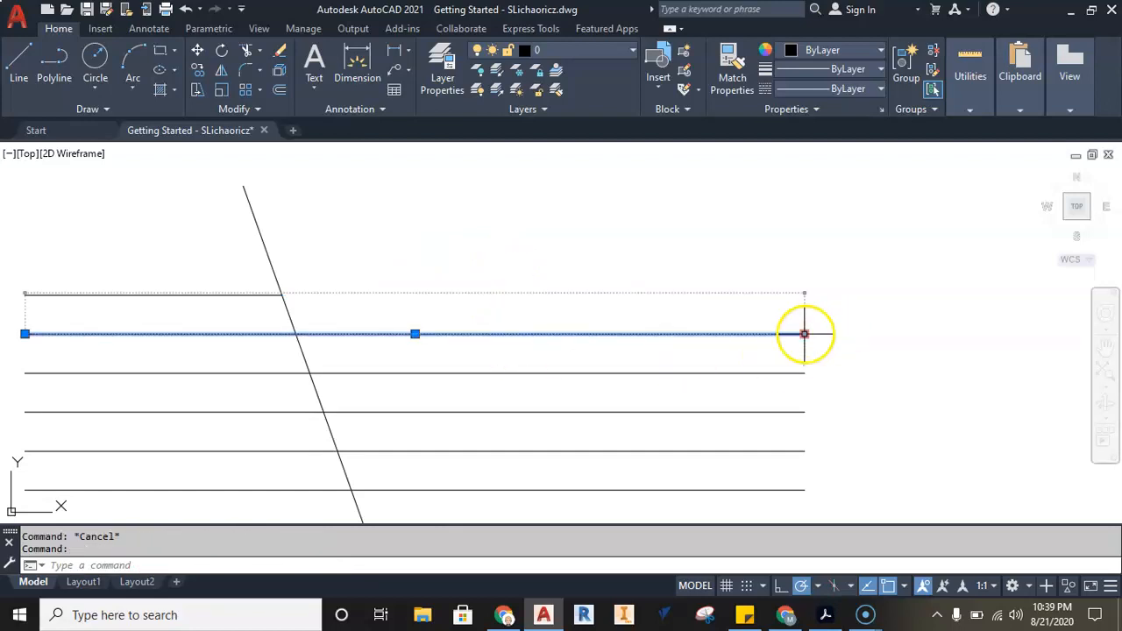
left_click(804, 333)
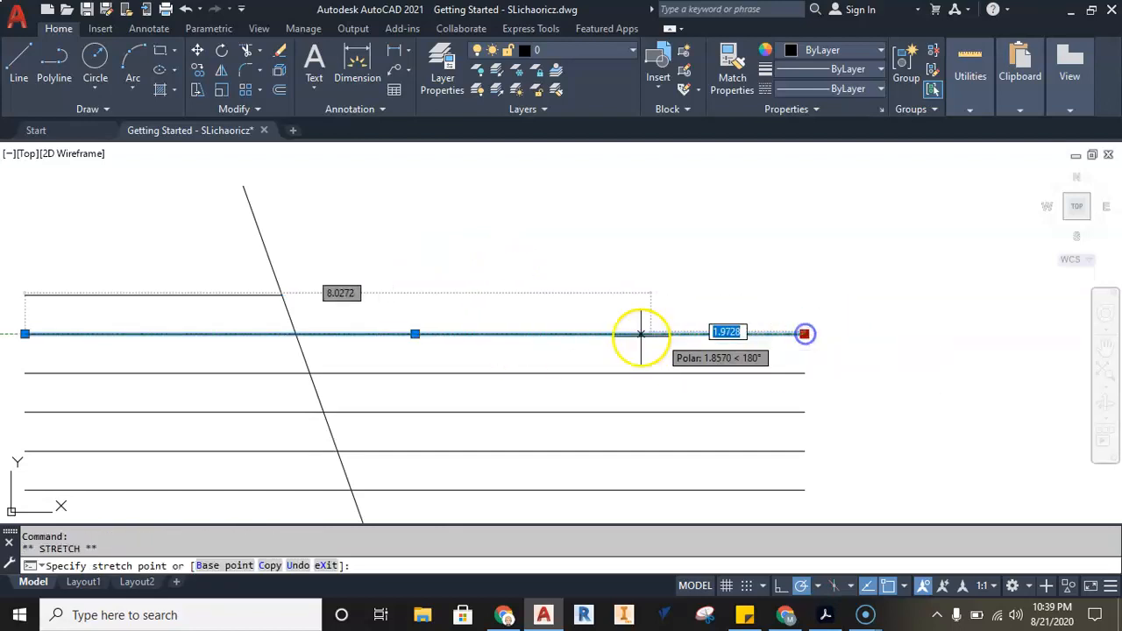
left_click(296, 333)
key("Escape")
left_click(621, 371)
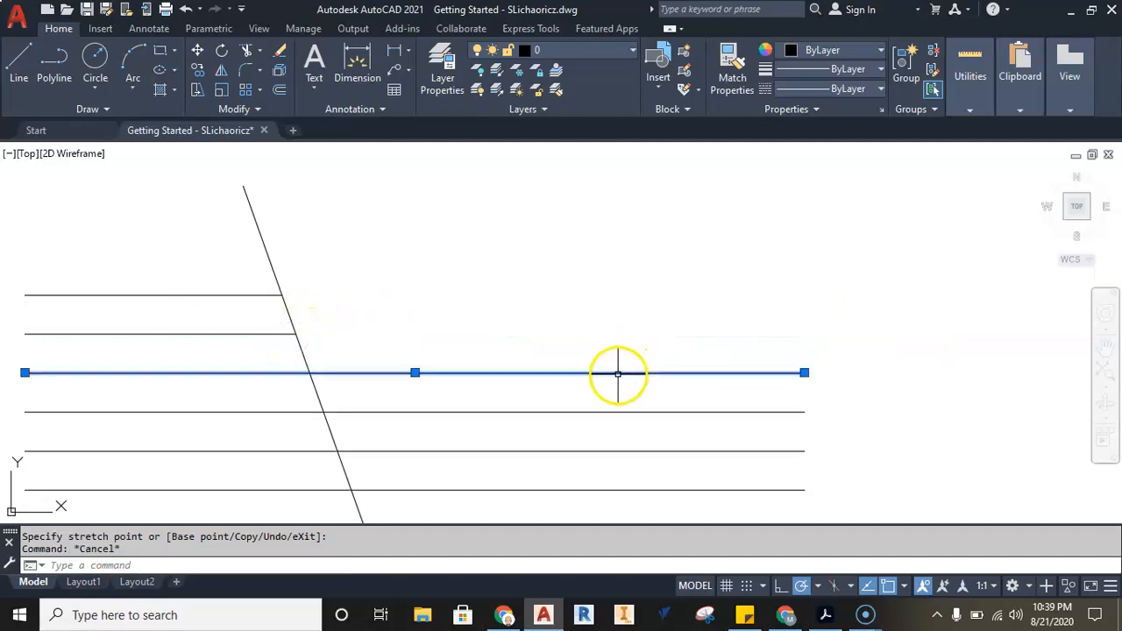
left_click(804, 372)
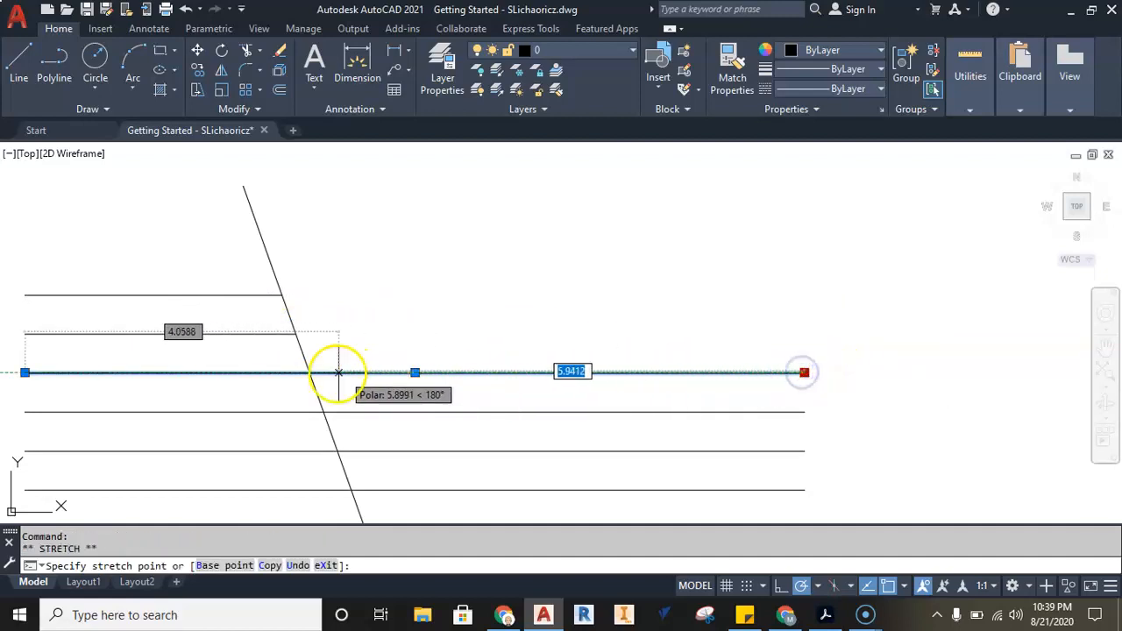
left_click(308, 372)
key("Escape")
scroll(388, 338, "down", 3)
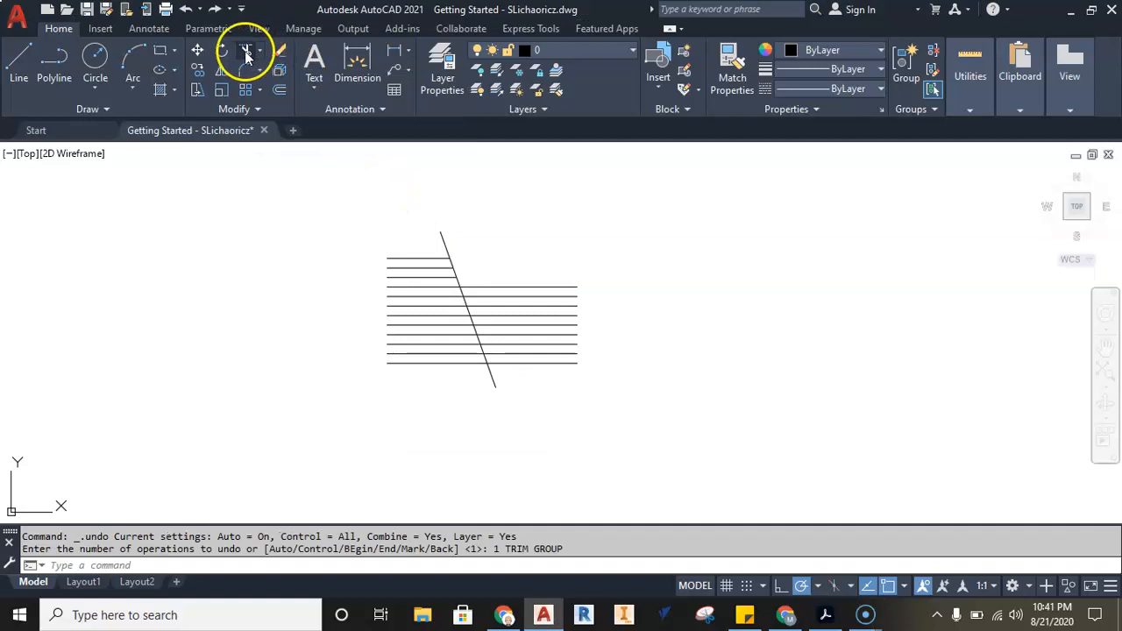
Trim the remaining full-length lines right of the slanted line, two individually and the rest with freehand fences, and undo the trimming
left_click(247, 53)
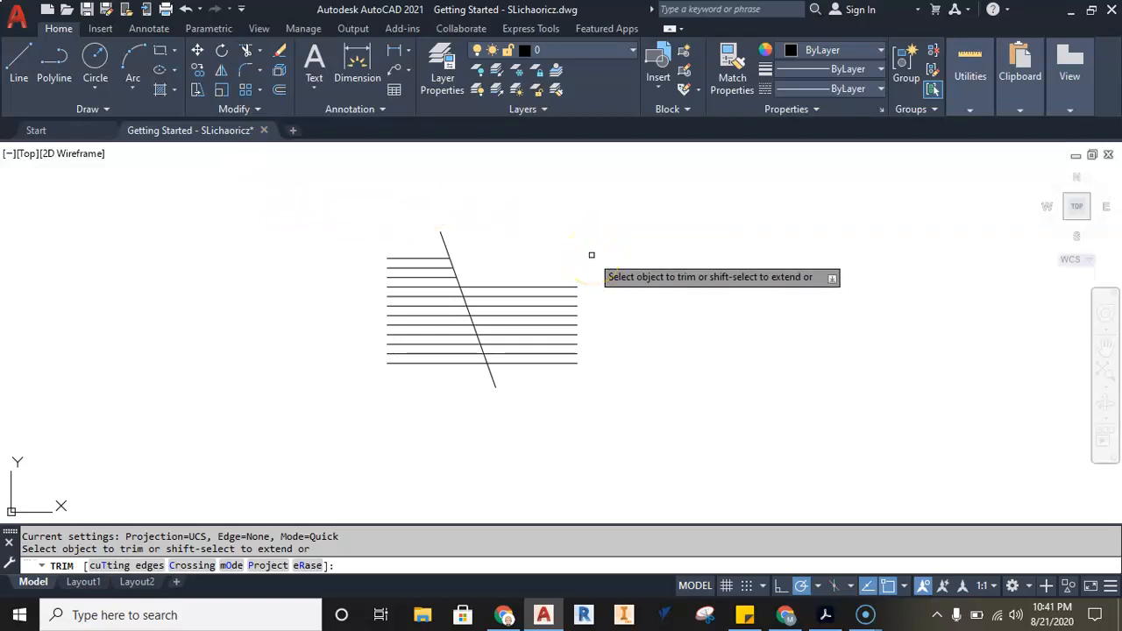
left_click(562, 288)
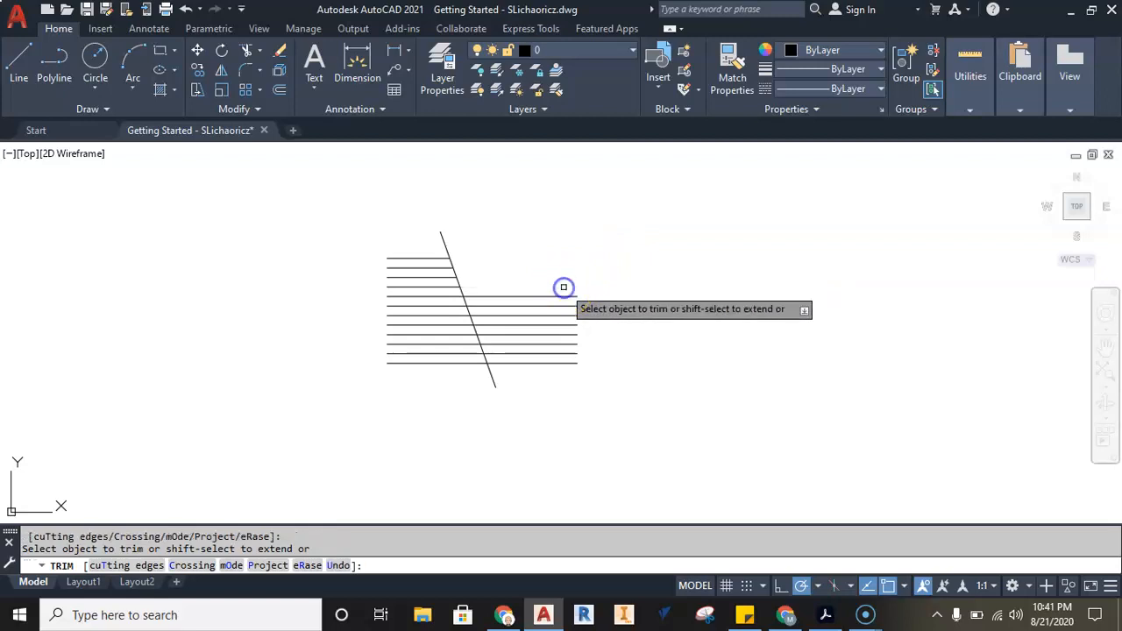
left_click(565, 296)
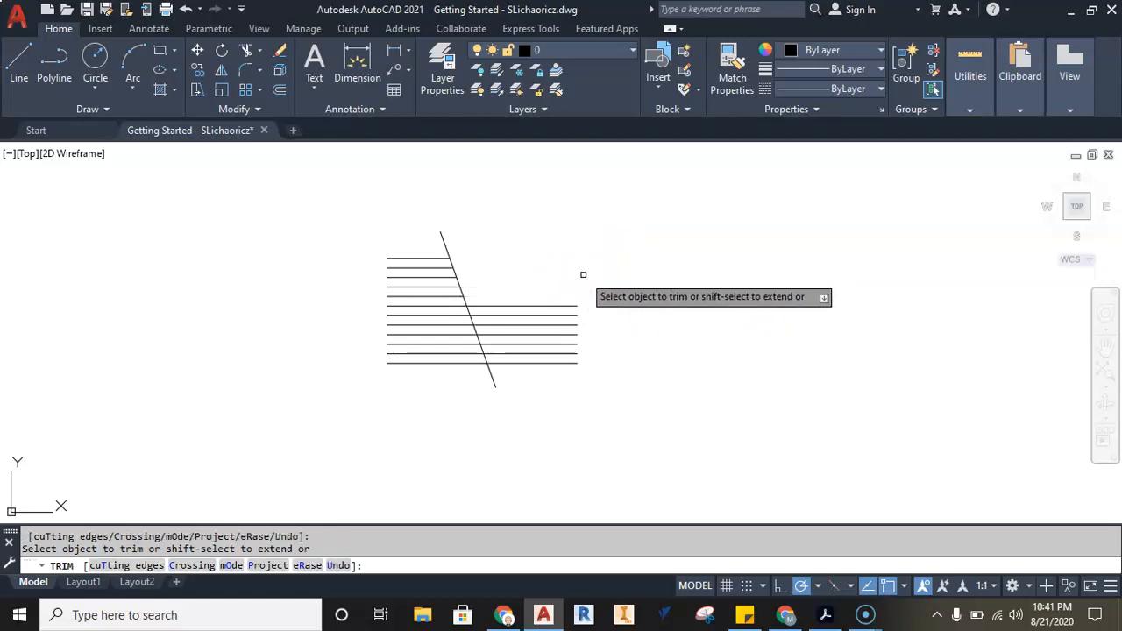
left_click_drag(573, 275, 553, 326)
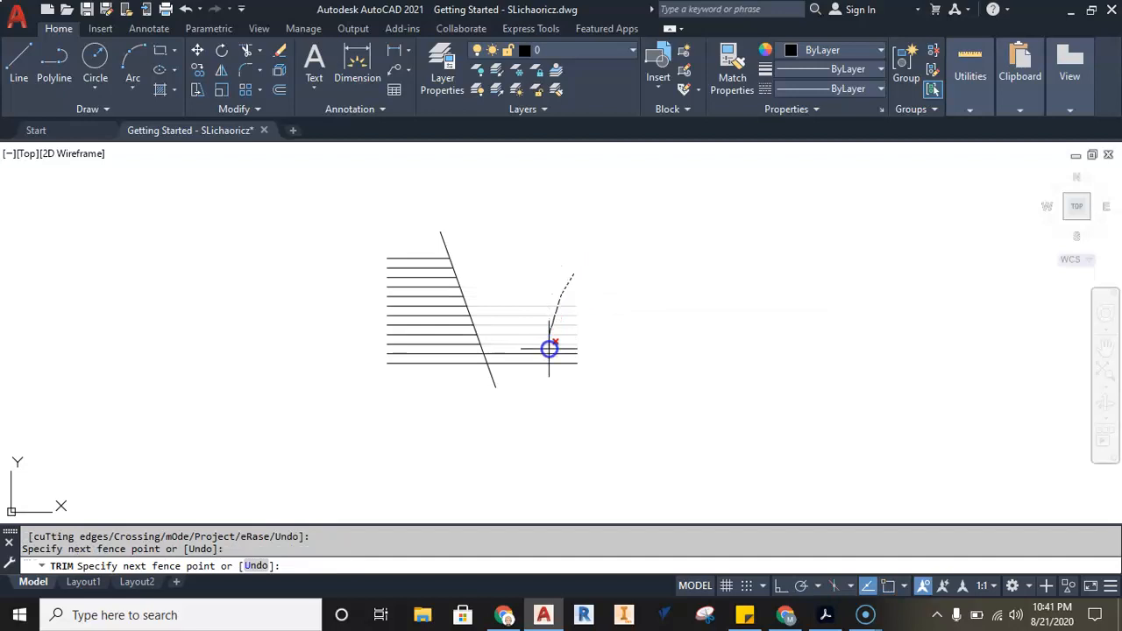
left_click_drag(549, 385, 547, 392)
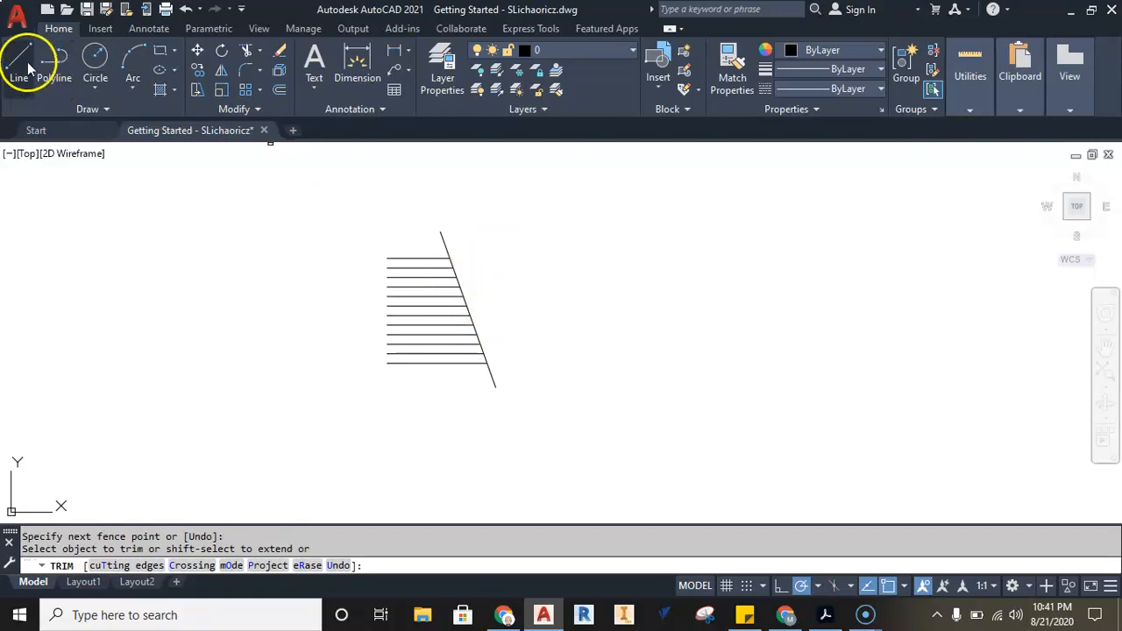
left_click(186, 9)
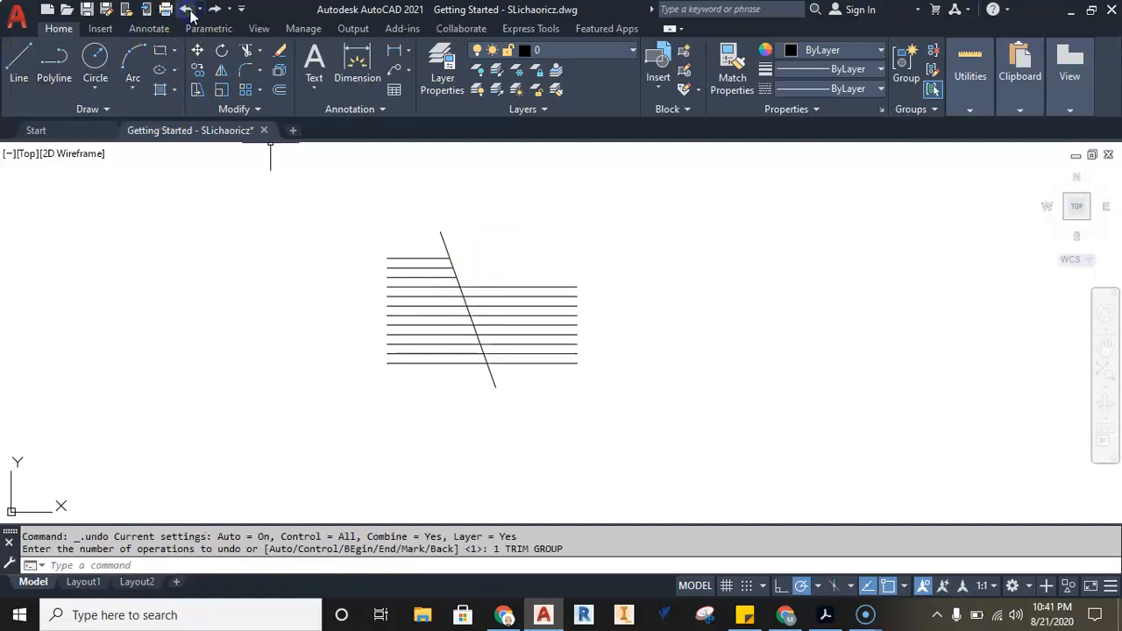
Trim all nine full-length horizontal lines back to the slanted line with a freehand fence across their right-hand portions
left_click(247, 53)
mouse_move(606, 269)
left_mouse_down()
mouse_move(587, 275)
mouse_move(533, 401)
left_mouse_up()
left_click_drag(566, 255, 524, 335)
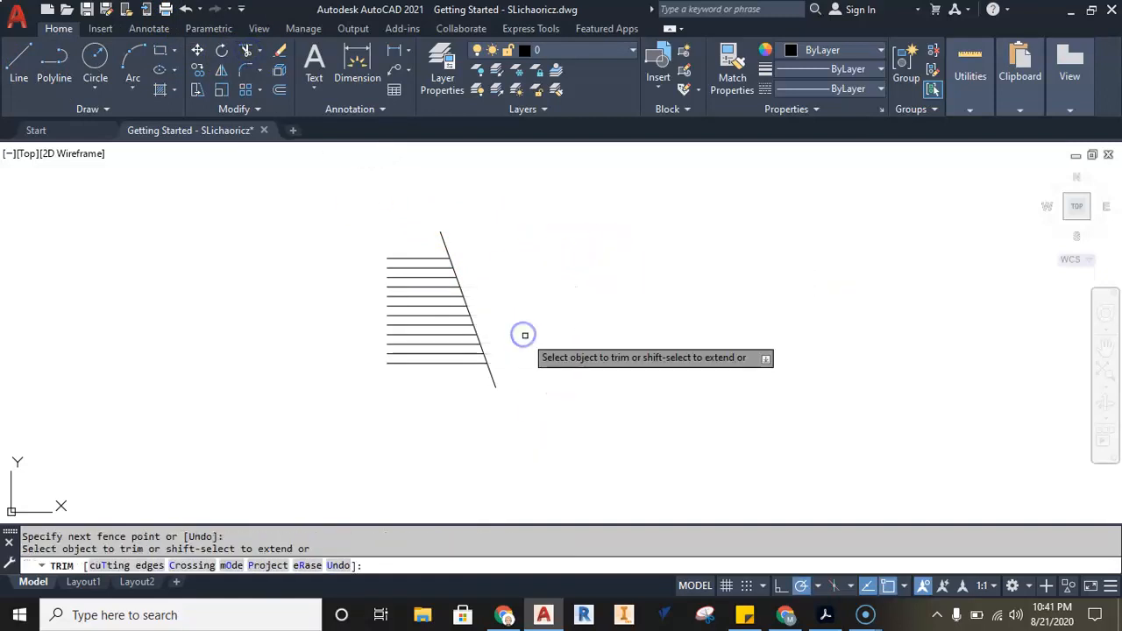
Draw a slanted line about 8.85 units long at about 64° to the right of the trimmed horizontal lines
left_click(19, 63)
left_click(611, 377)
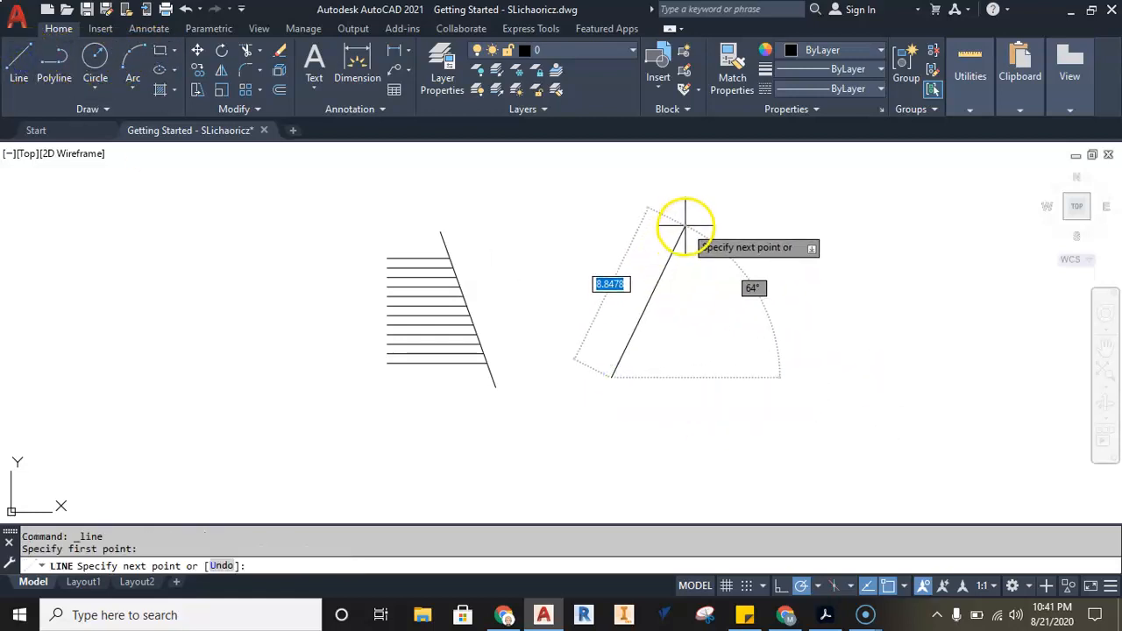
left_click(684, 226)
key("Escape")
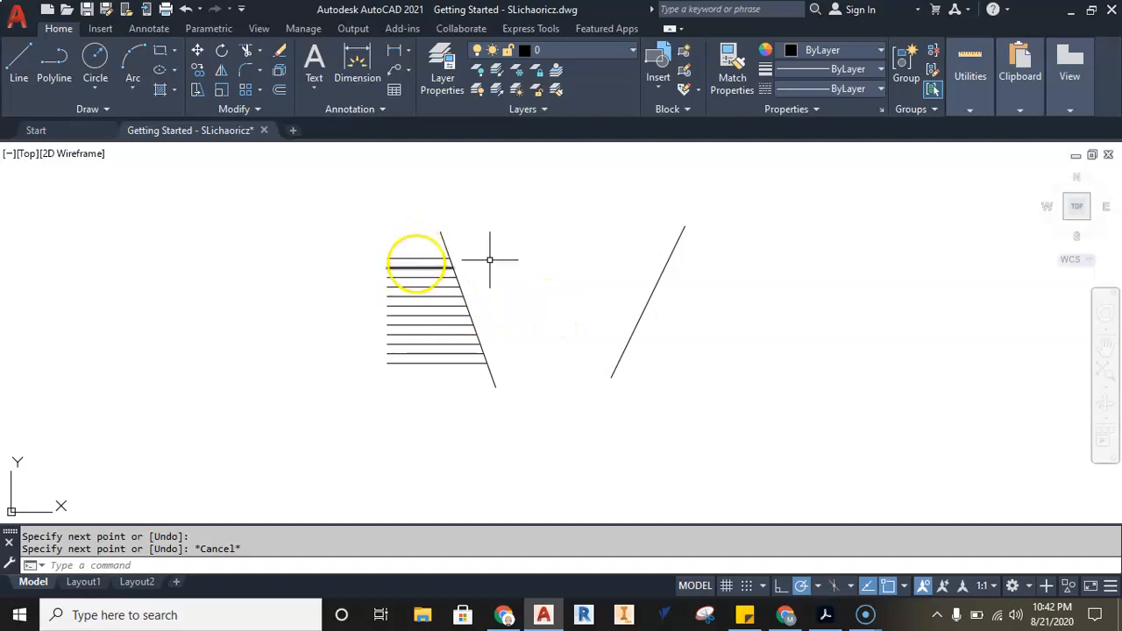
Extend all the horizontal lines to the new slanted line, the lowest one individually and the others with a freehand fence
left_click(260, 50)
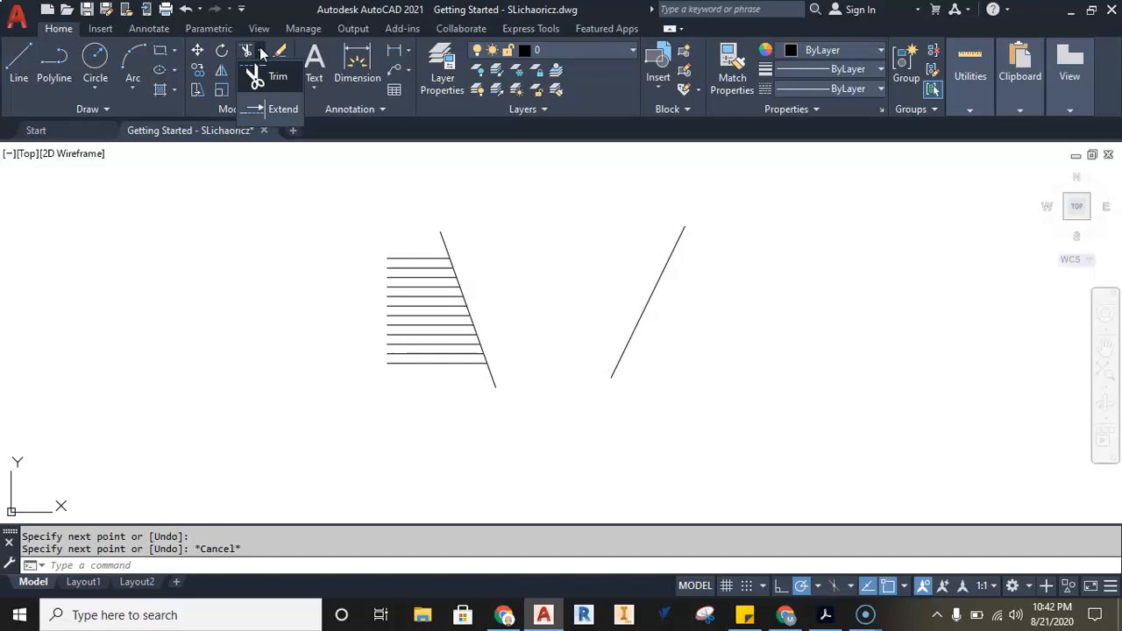
left_click(258, 48)
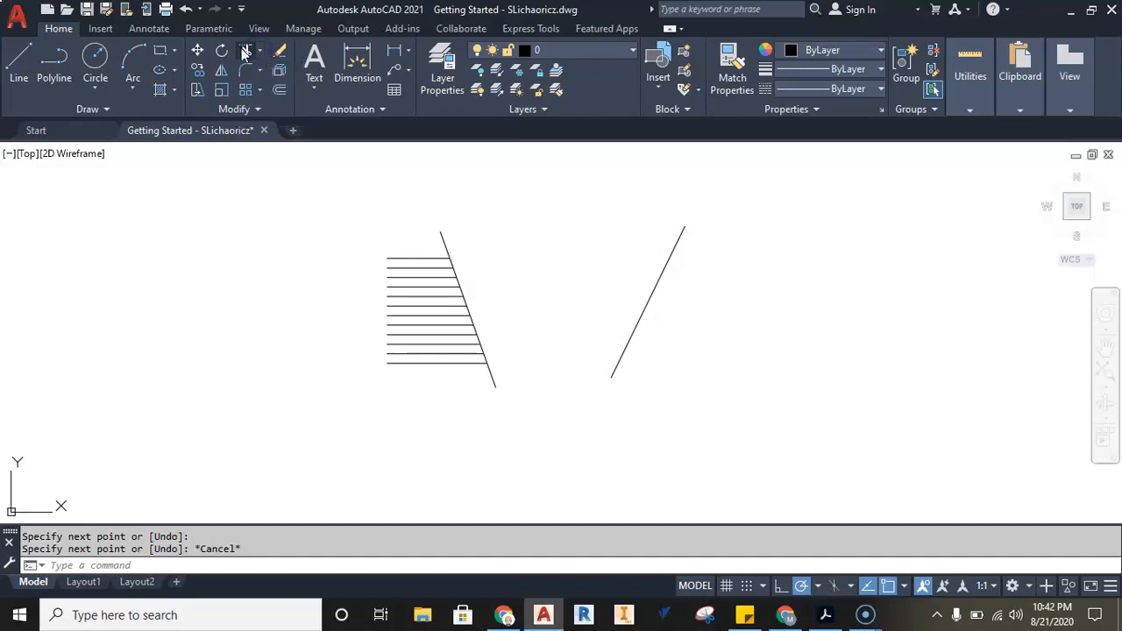
left_click(259, 50)
left_click(267, 108)
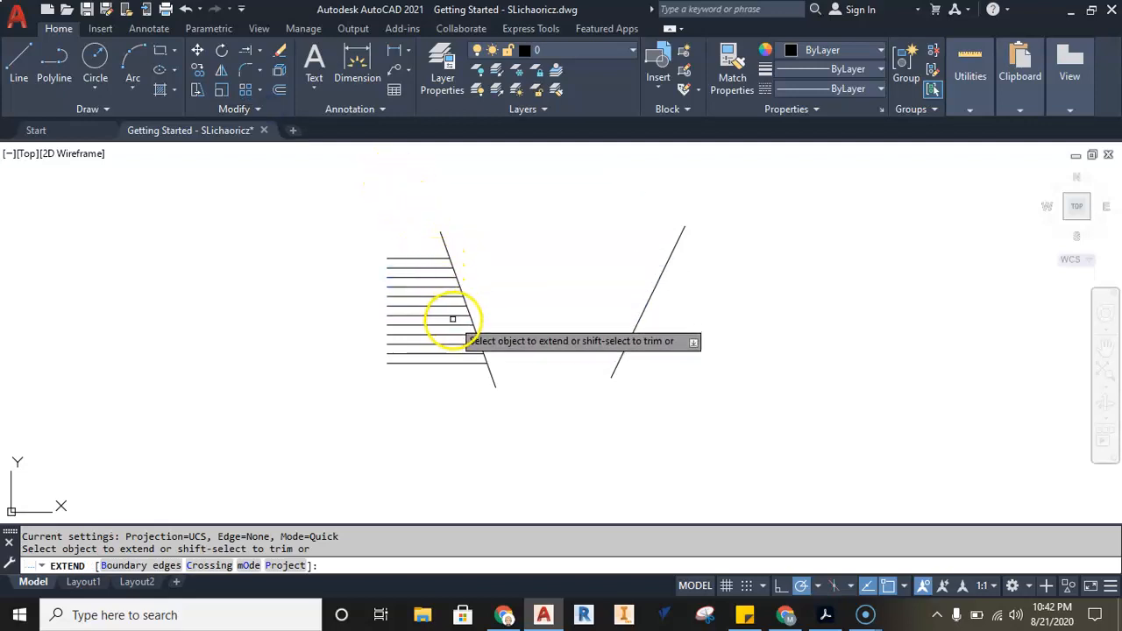
left_click(474, 361)
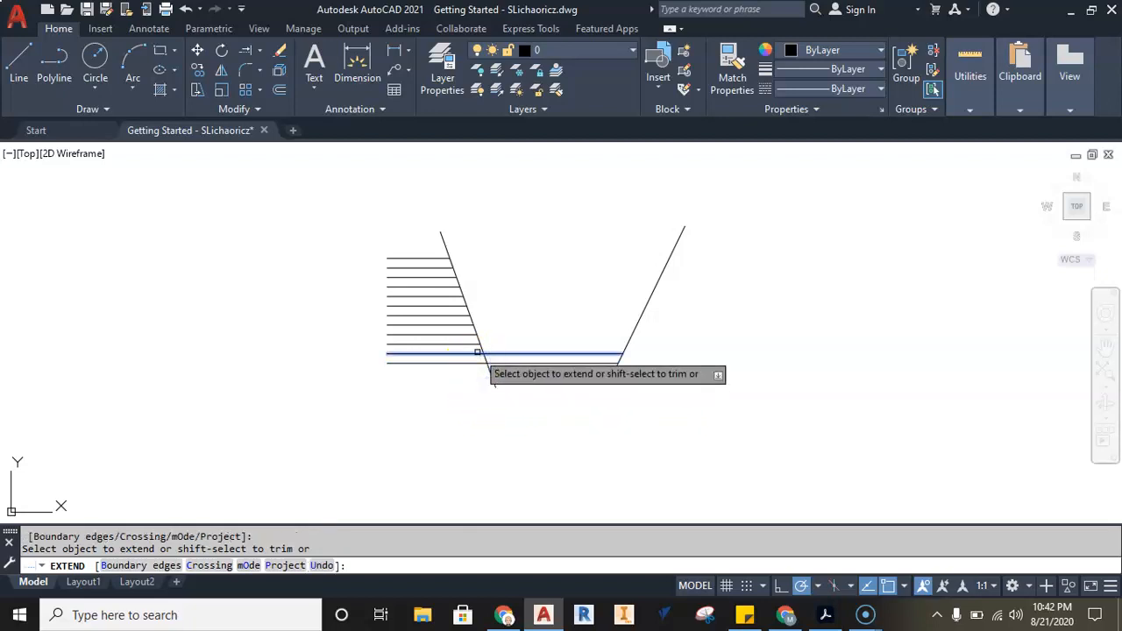
left_click_drag(470, 349, 428, 243)
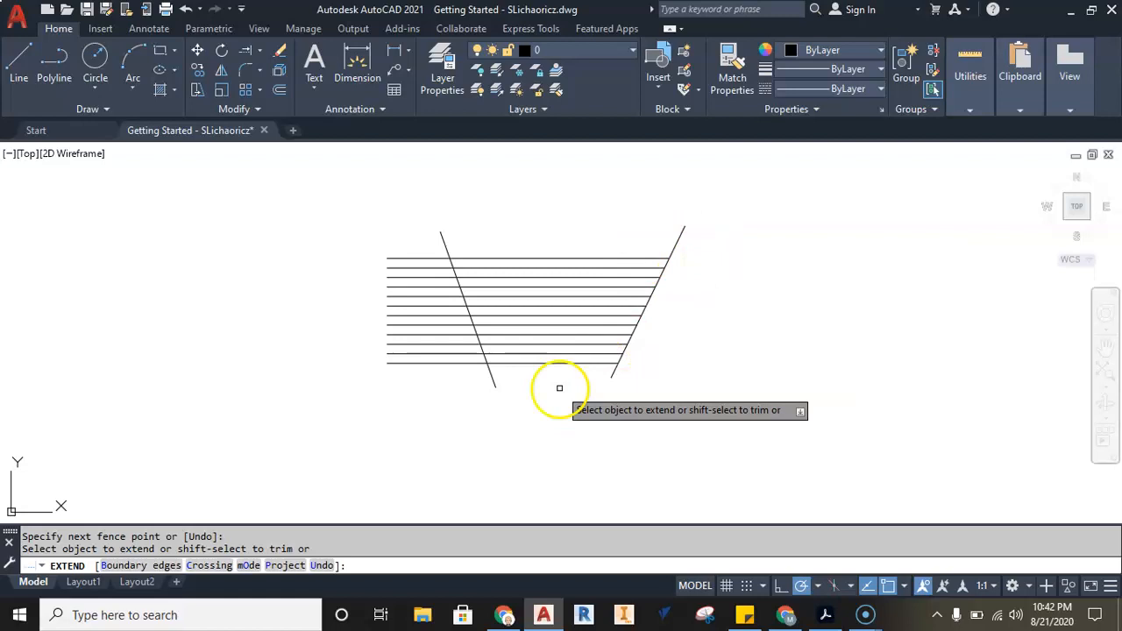
Trim the horizontal line portions left of the first slanted line with a freehand fence
scroll(557, 309, "up", 2)
scroll(557, 309, "up", 2)
scroll(555, 309, "down", 2)
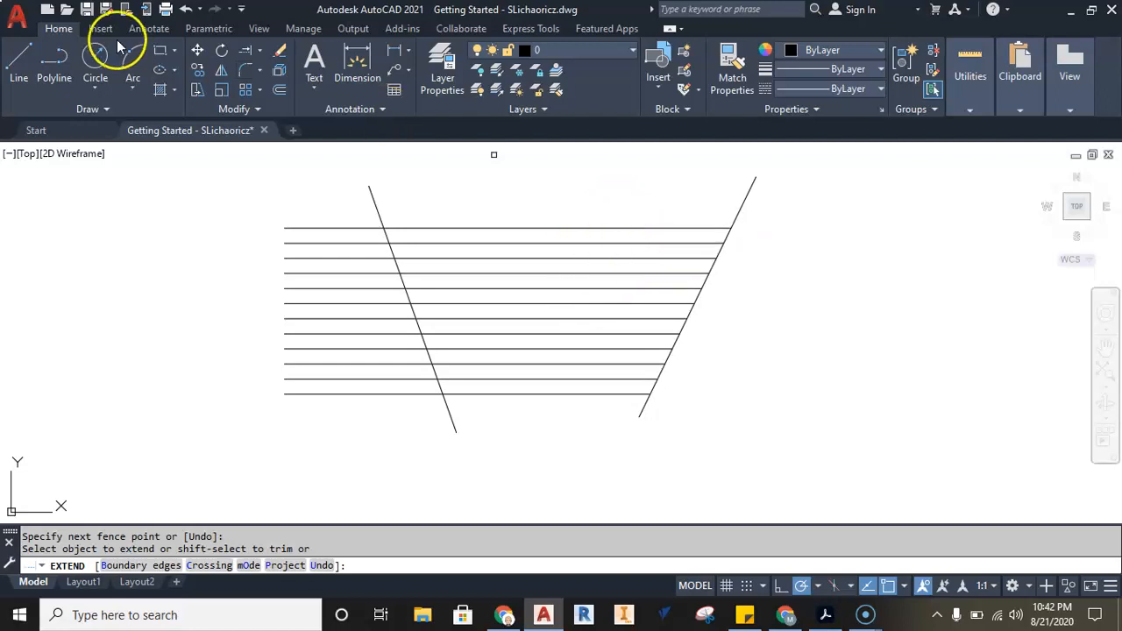
left_click(258, 50)
left_click(256, 74)
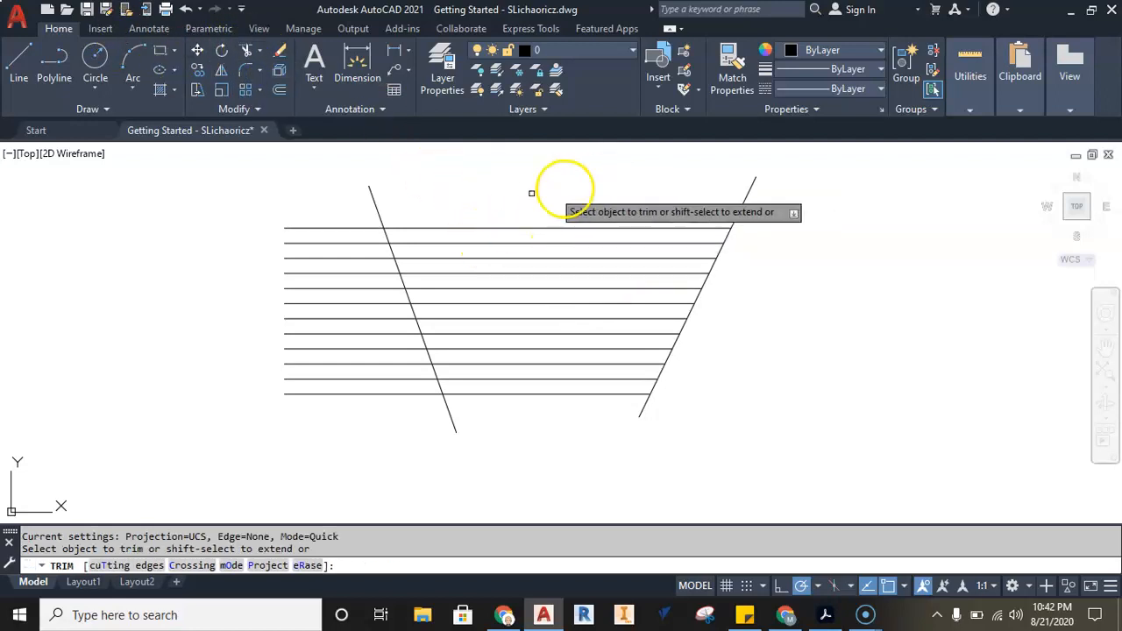
mouse_move(319, 192)
left_mouse_down()
mouse_move(312, 321)
mouse_move(277, 444)
left_mouse_up()
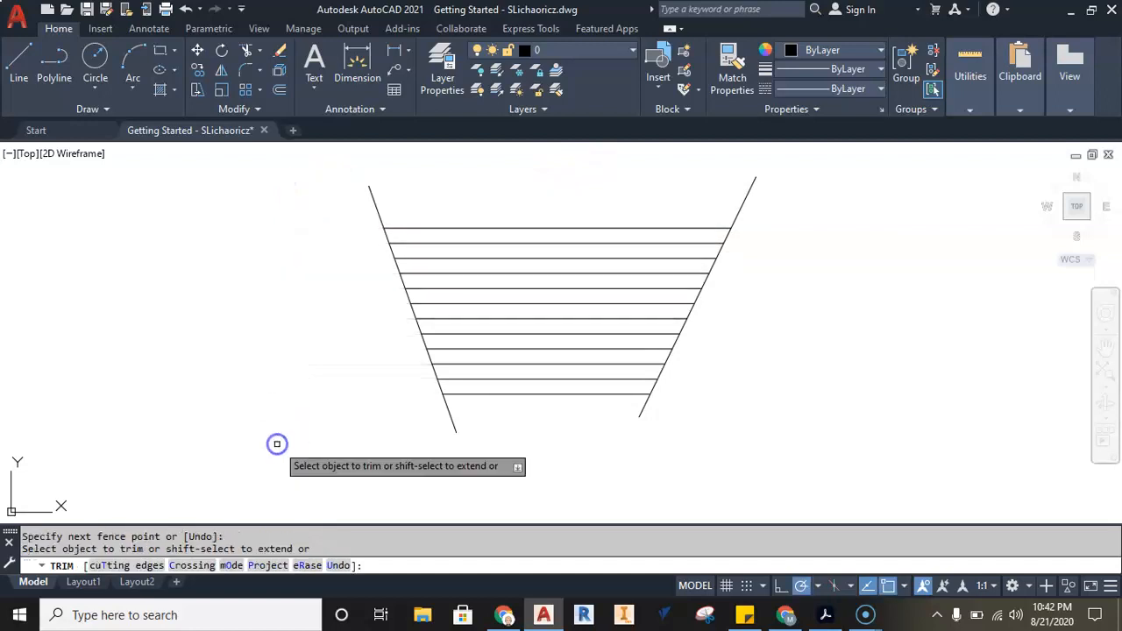
key("Escape")
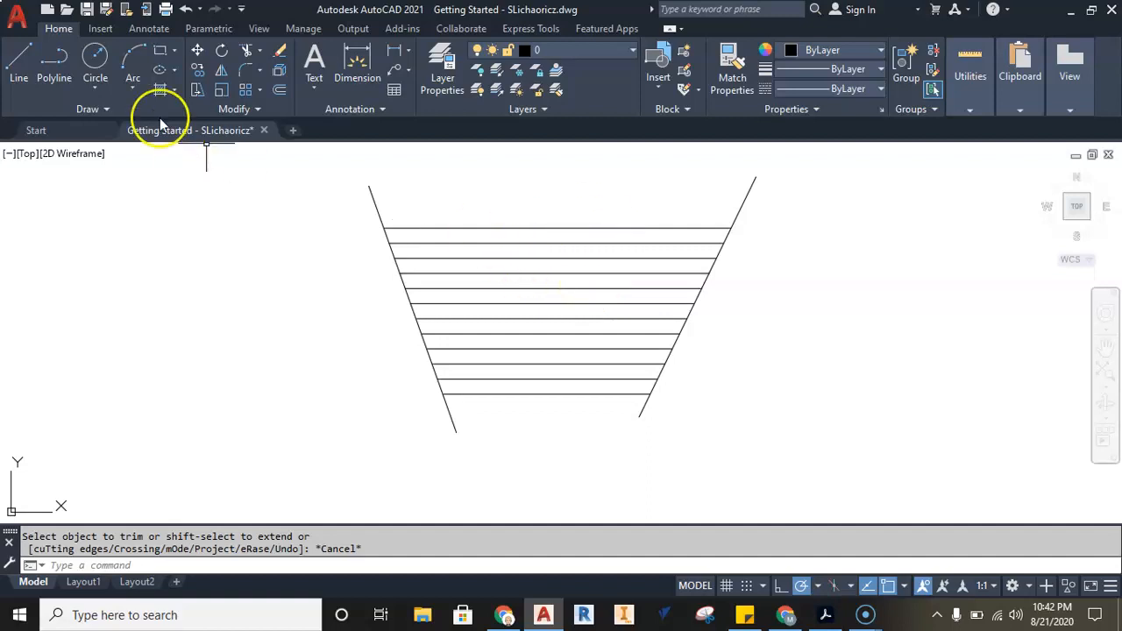
Draw a large circle centred among the horizontal lines and reaching the right slanted line
left_click(93, 55)
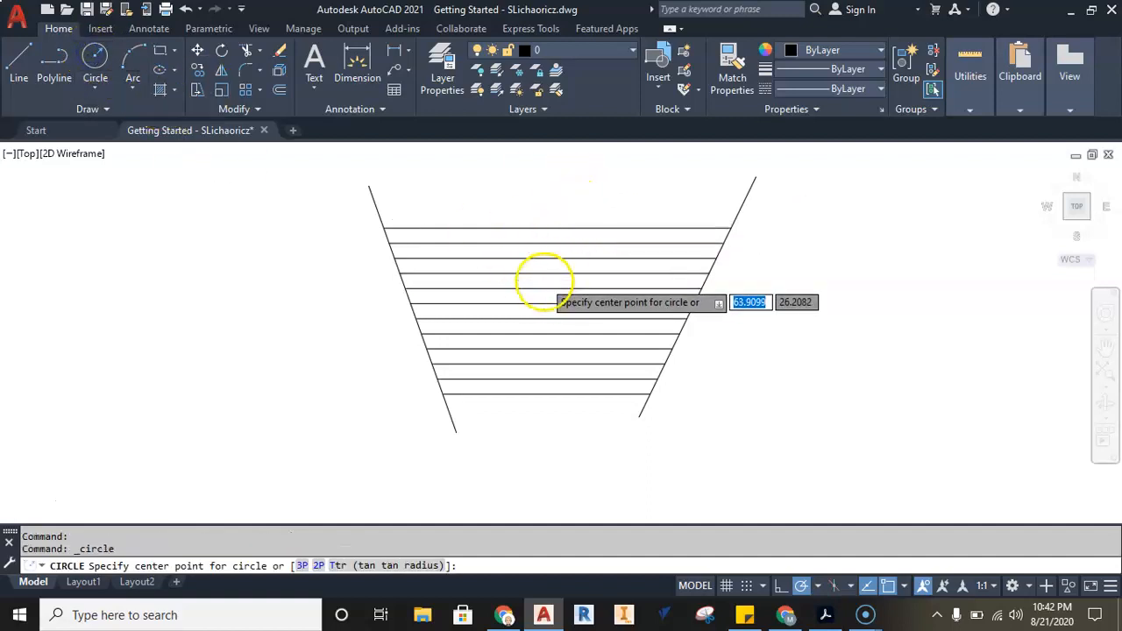
left_click(546, 280)
left_click(712, 258)
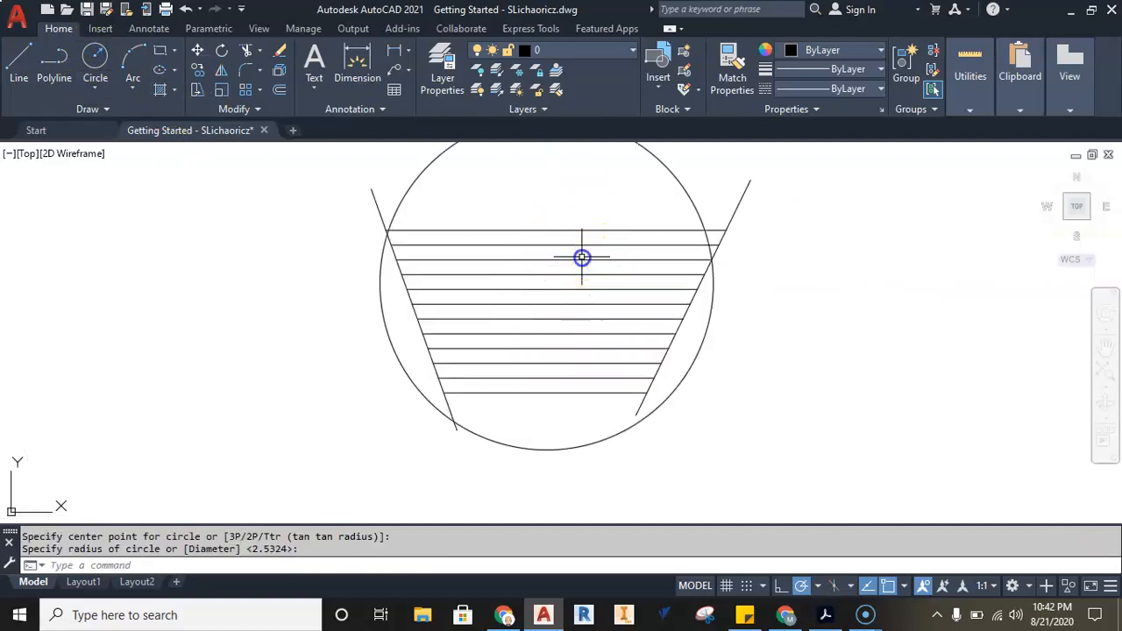
key("Escape")
Shrink the circle by its top quadrant grip so its upper edge meets the second horizontal line
middle_click_drag(629, 278, 604, 327)
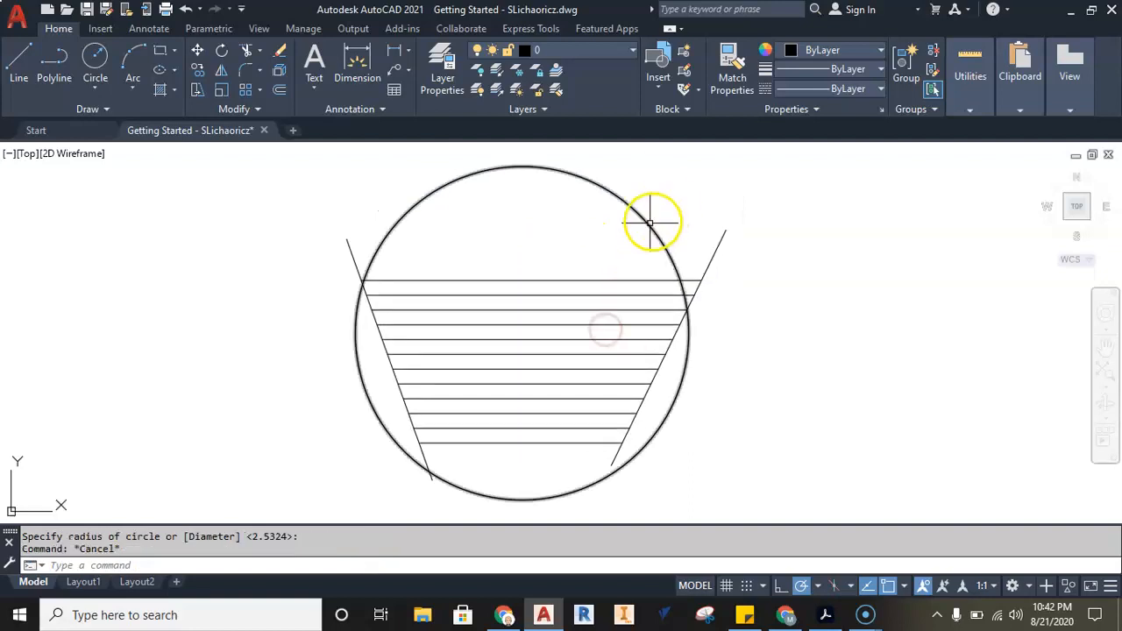
left_click(648, 224)
left_click(523, 167)
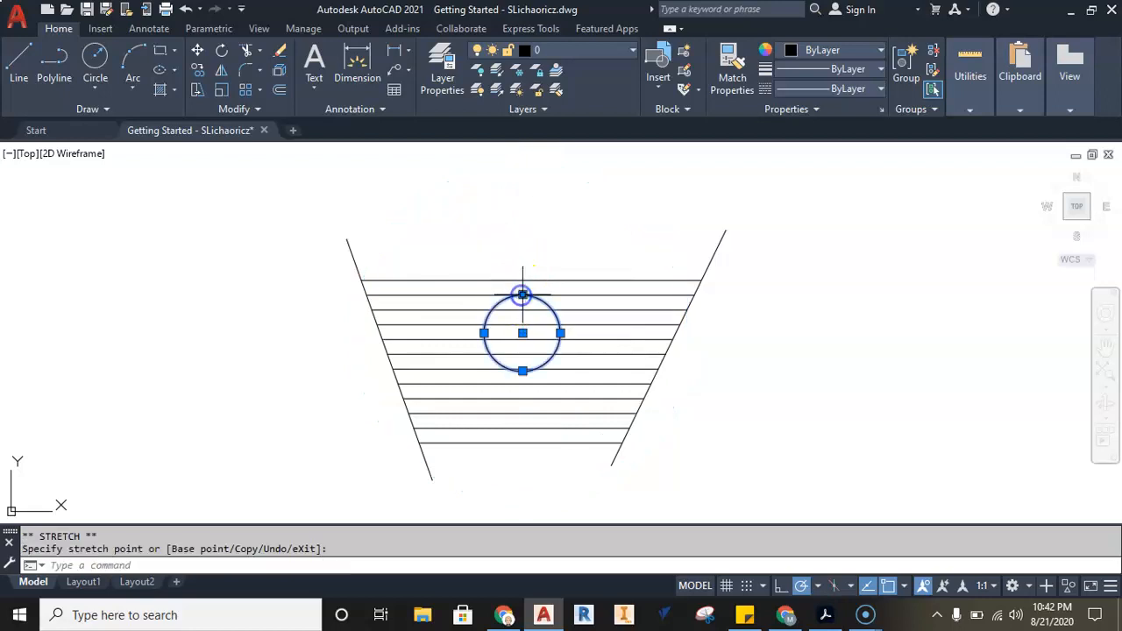
key("Escape")
Trim away the horizontal line segments inside the circle with a freehand fence
scroll(526, 307, "up", 5)
left_click(248, 50)
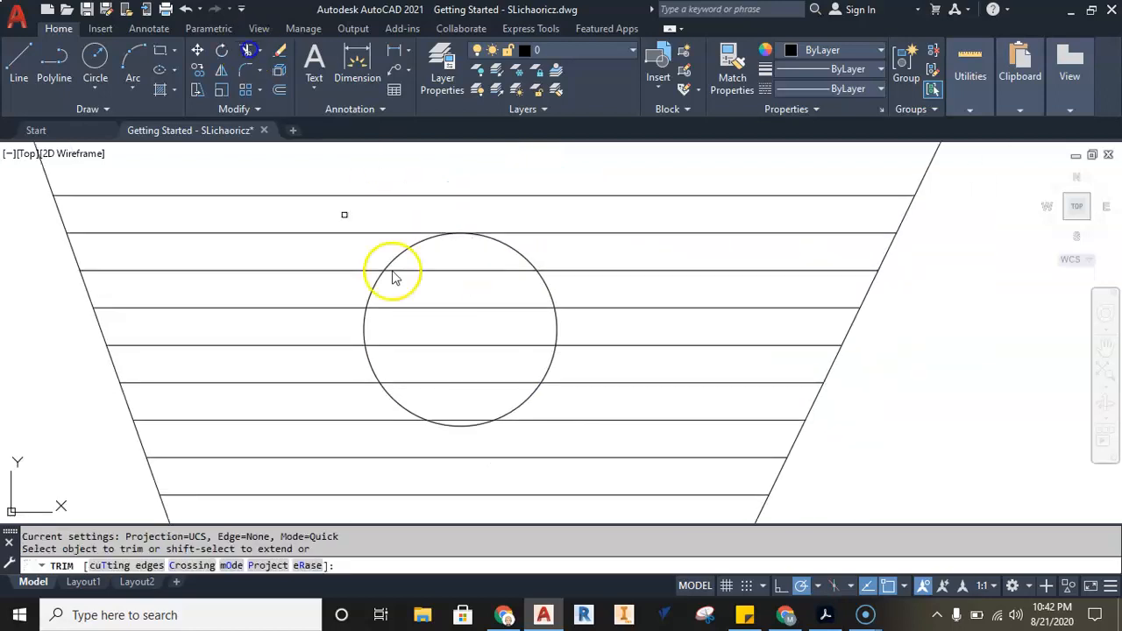
left_click(462, 251)
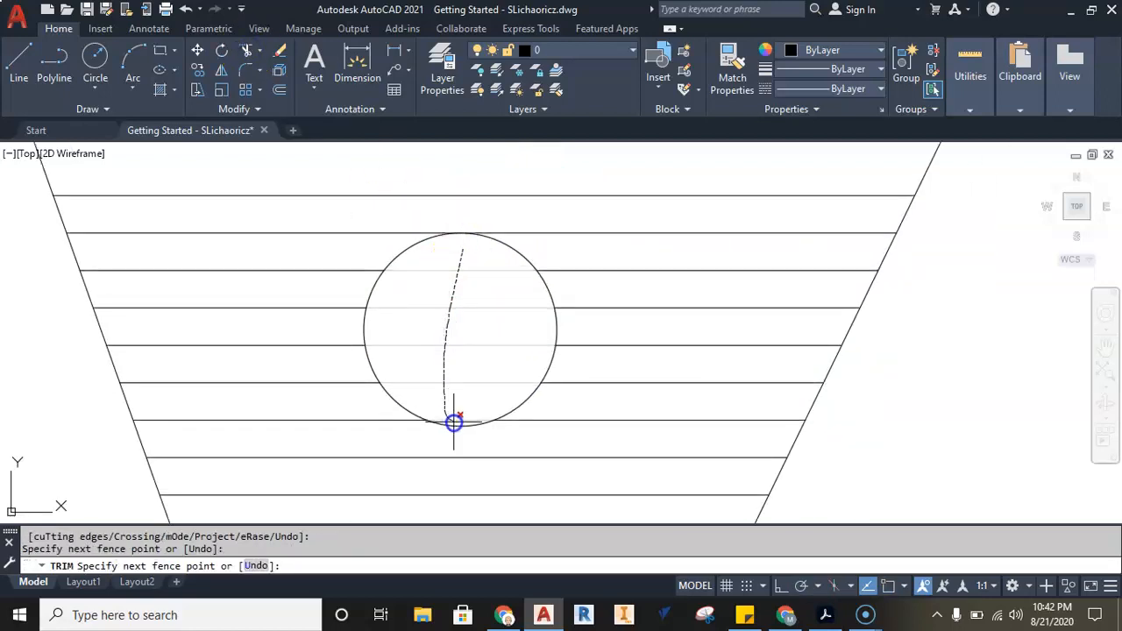
right_click(496, 368)
key("Escape")
scroll(490, 328, "down", 5)
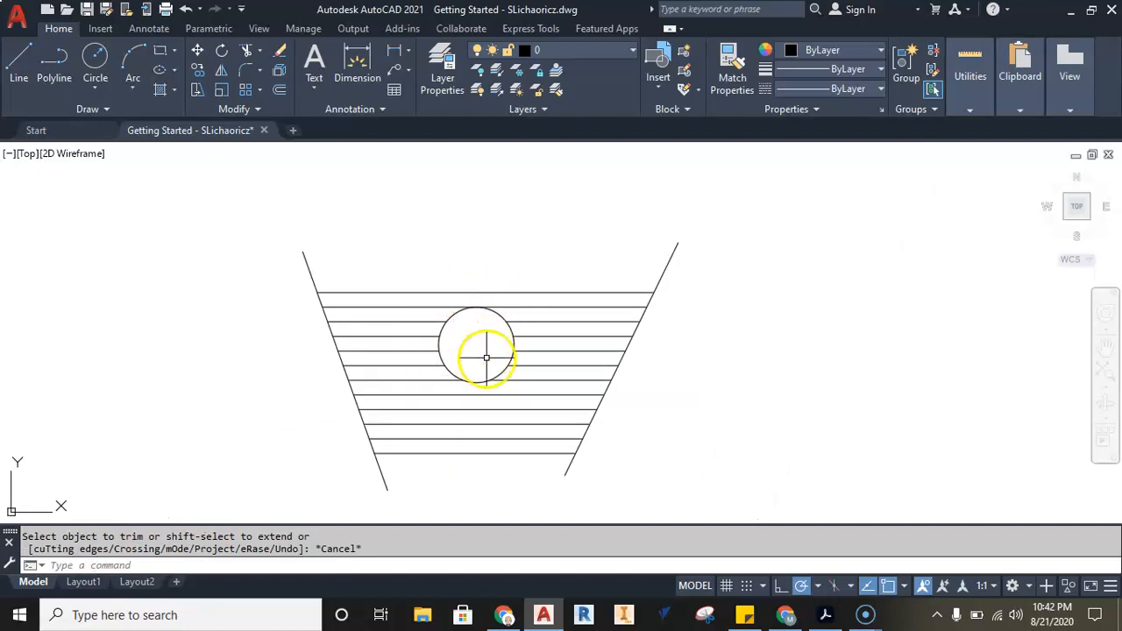
Delete the circle around the trimmed opening in the horizontal lines
scroll(486, 358, "up", 5)
left_click(506, 242)
key("Delete")
scroll(496, 266, "down", 3)
scroll(496, 266, "up", 3)
left_click(186, 9)
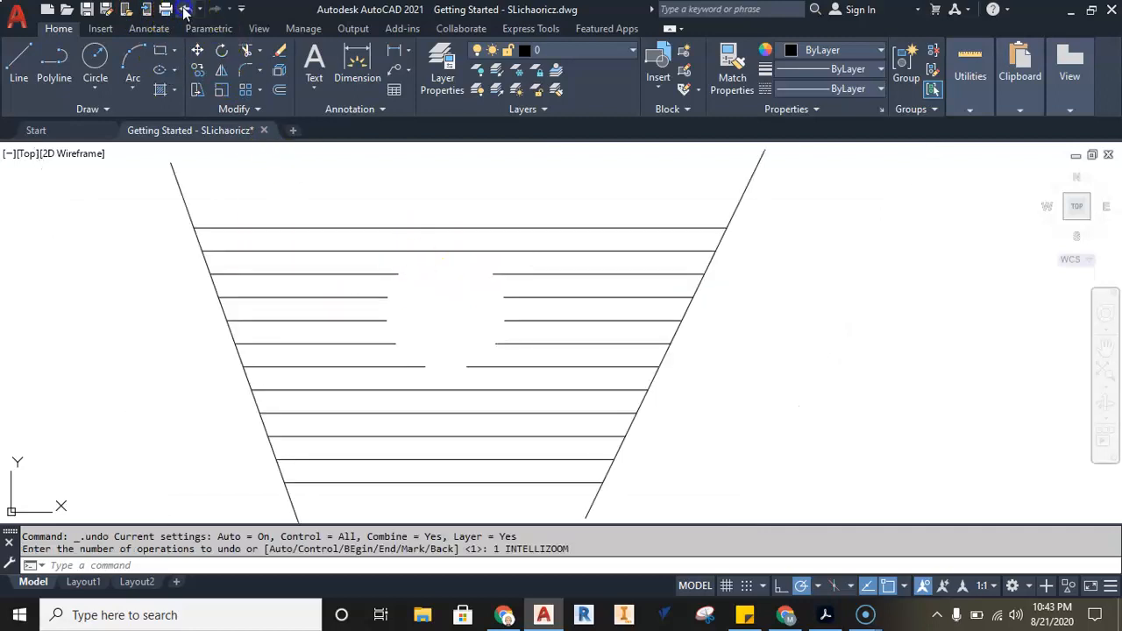
Save the drawing with both the squares and the trimmed line figure in view
scroll(474, 261, "down", 6)
scroll(463, 263, "up", 4)
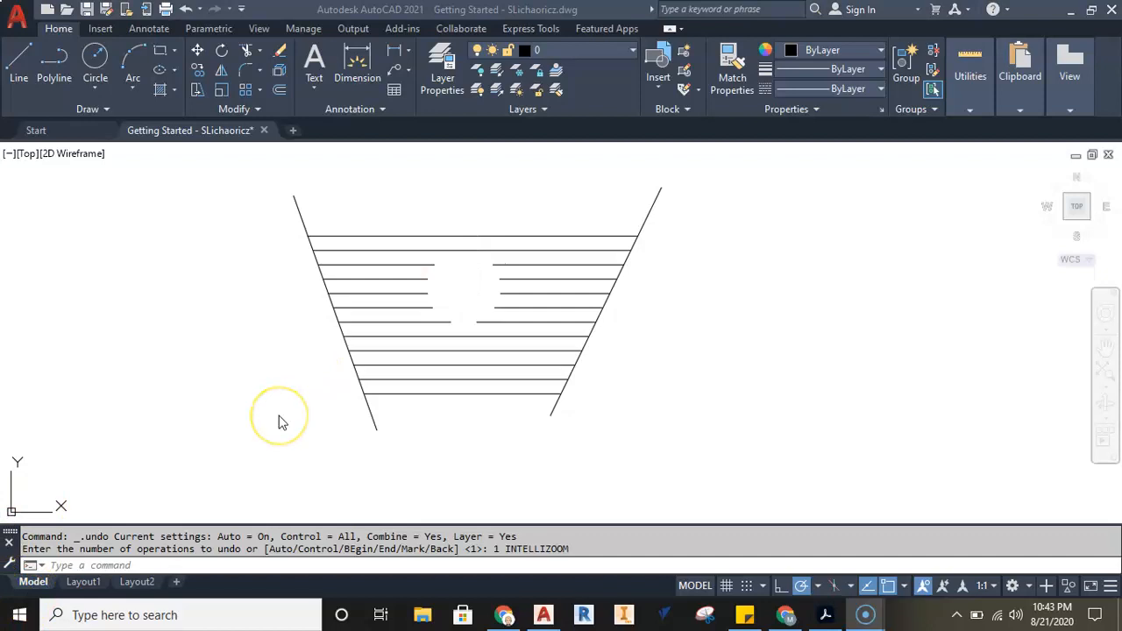
scroll(279, 421, "down", 6)
middle_click_drag(270, 395, 418, 368)
scroll(420, 369, "up", 4)
scroll(439, 364, "up", 2)
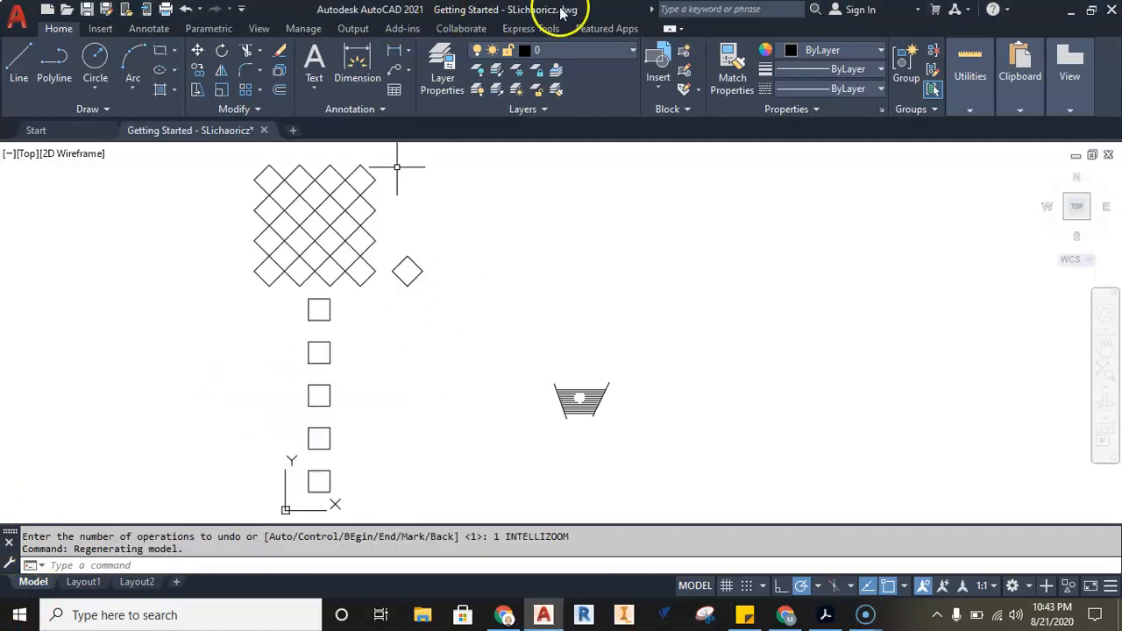
left_click(86, 10)
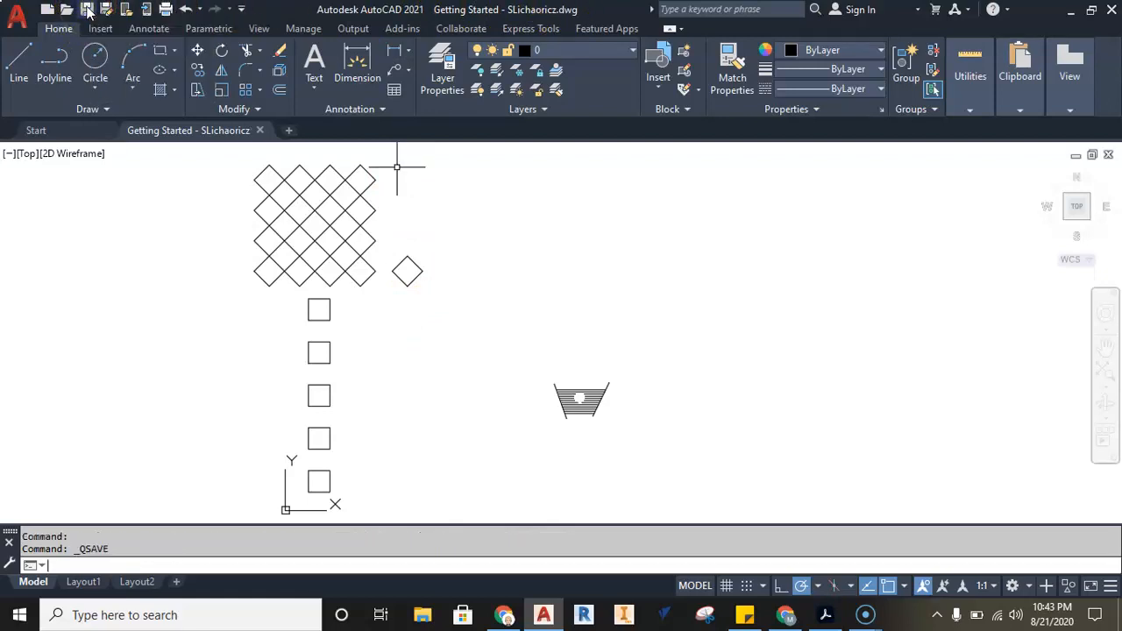
Start a line 1 unit to the right of the bottom square's lower-right corner, aligned with its base
scroll(582, 307, "down", 2)
scroll(483, 400, "up", 4)
middle_click_drag(483, 401, 559, 340)
scroll(440, 397, "up", 4)
mouse_move(457, 386)
middle_mouse_down()
mouse_move(514, 368)
mouse_move(549, 378)
mouse_move(523, 321)
middle_mouse_up()
scroll(461, 347, "up", 2)
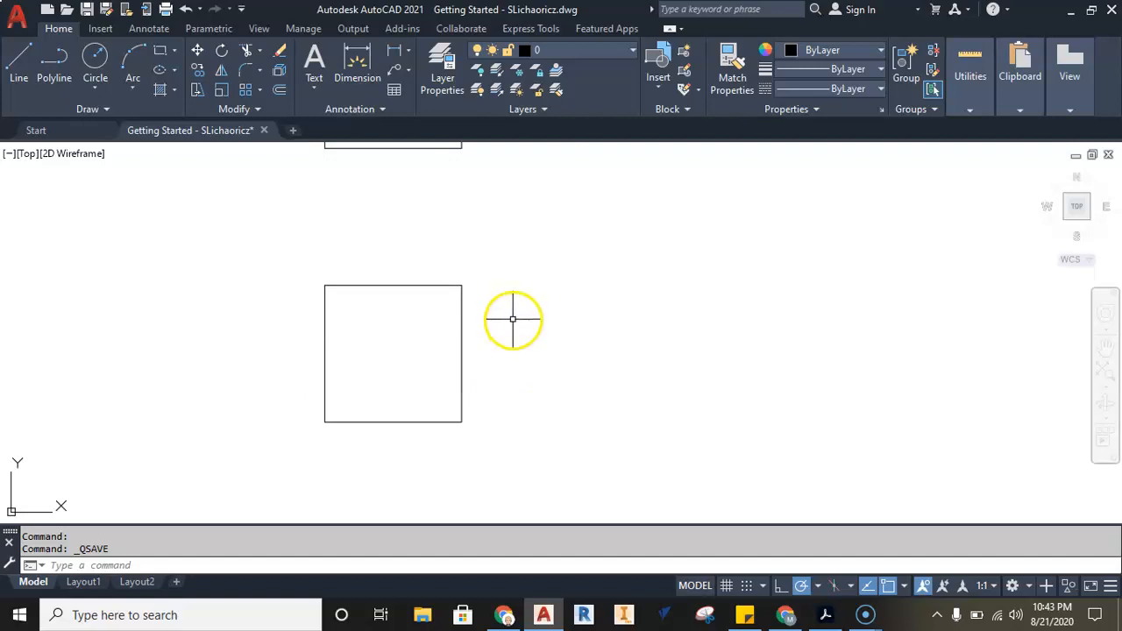
left_click(12, 63)
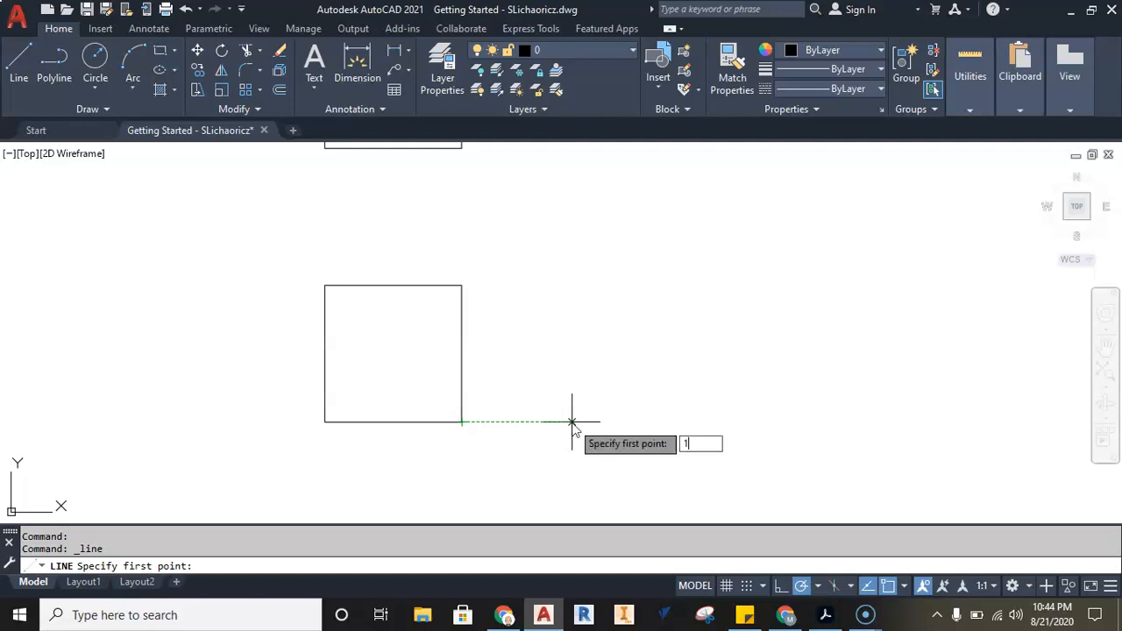
key("Return")
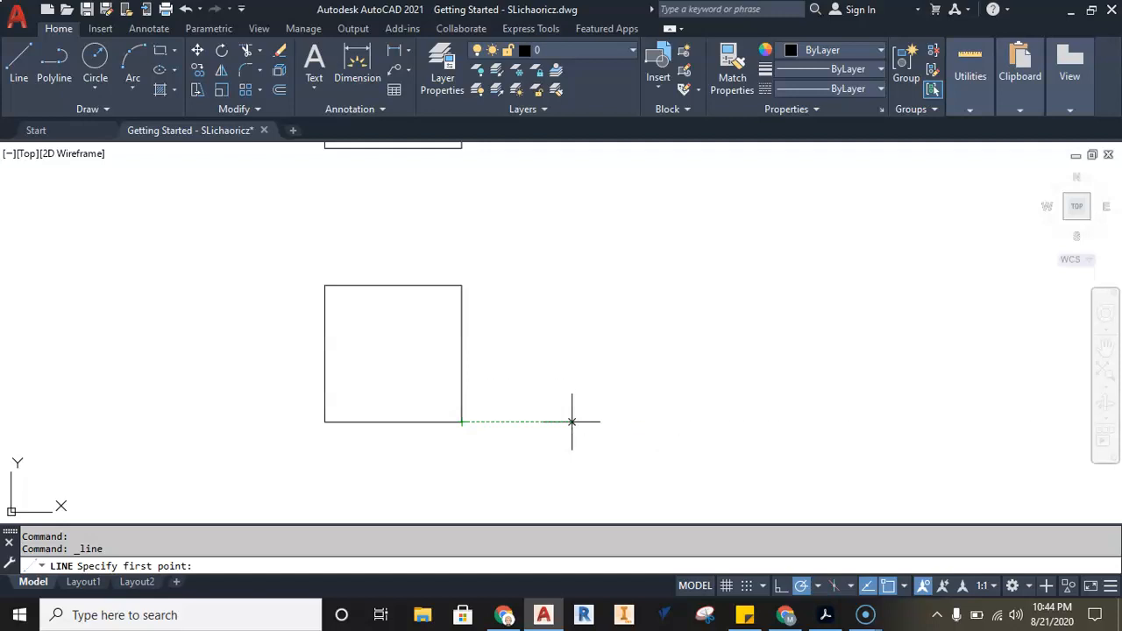
Draw a 10-unit horizontal side to the right from the line's start point
scroll(488, 409, "up", 2)
scroll(487, 409, "up", 4)
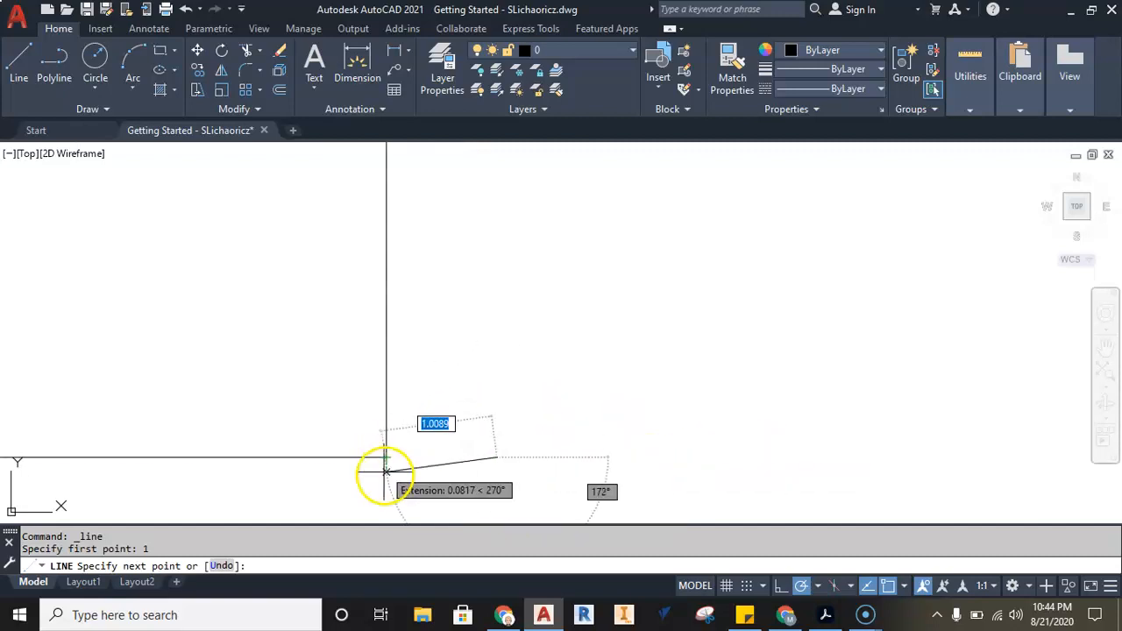
scroll(613, 451, "down", 3)
middle_click_drag(656, 454, 496, 453)
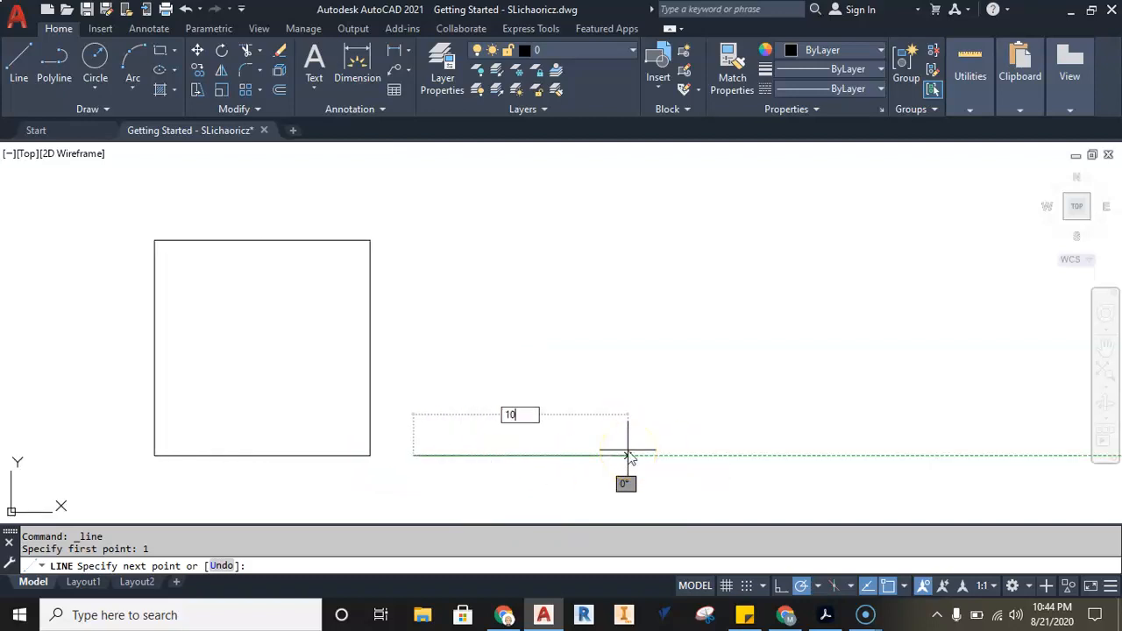
key("Return")
scroll(625, 452, "down", 3)
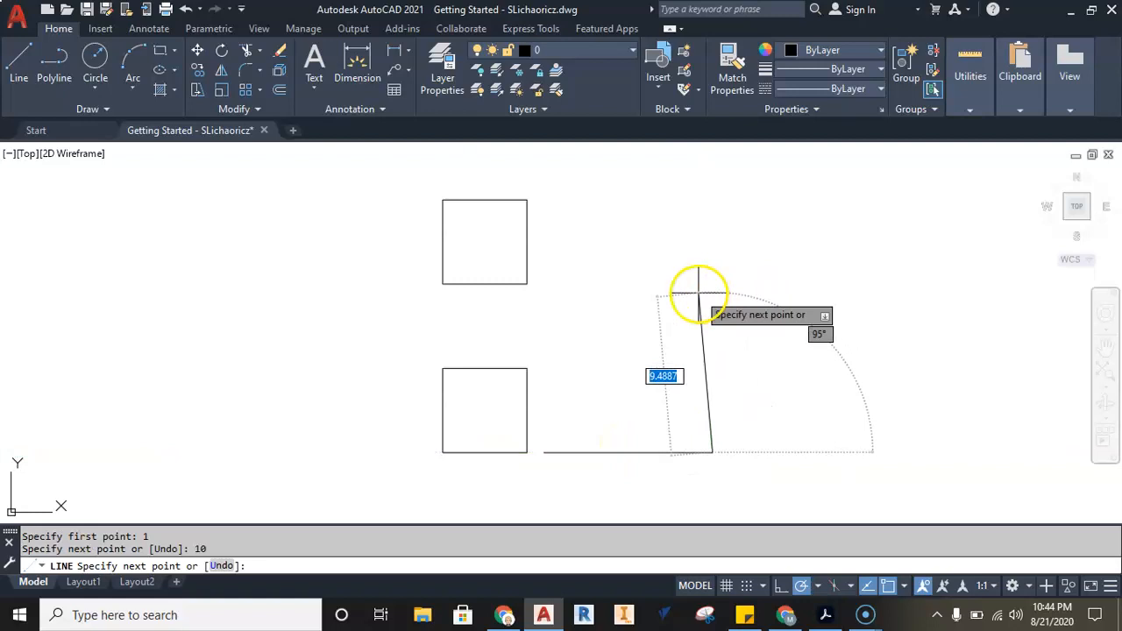
Complete the large square with sides 10 units up and 10 units left, closing it at its start point
type("10")
key("Return")
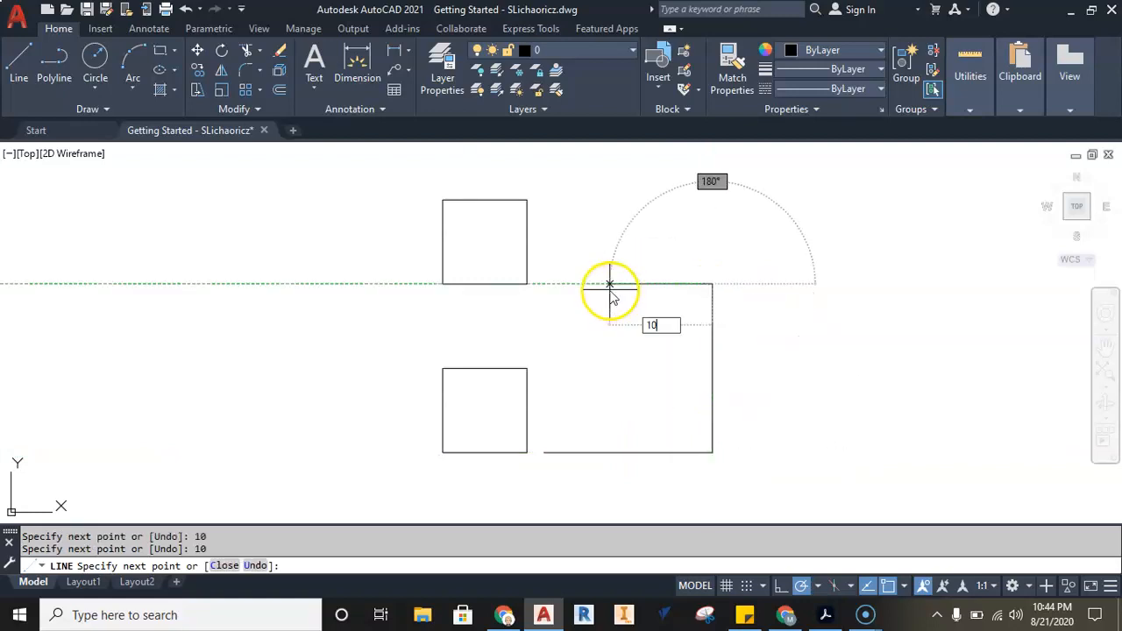
type("10")
key("Return")
left_click(543, 452)
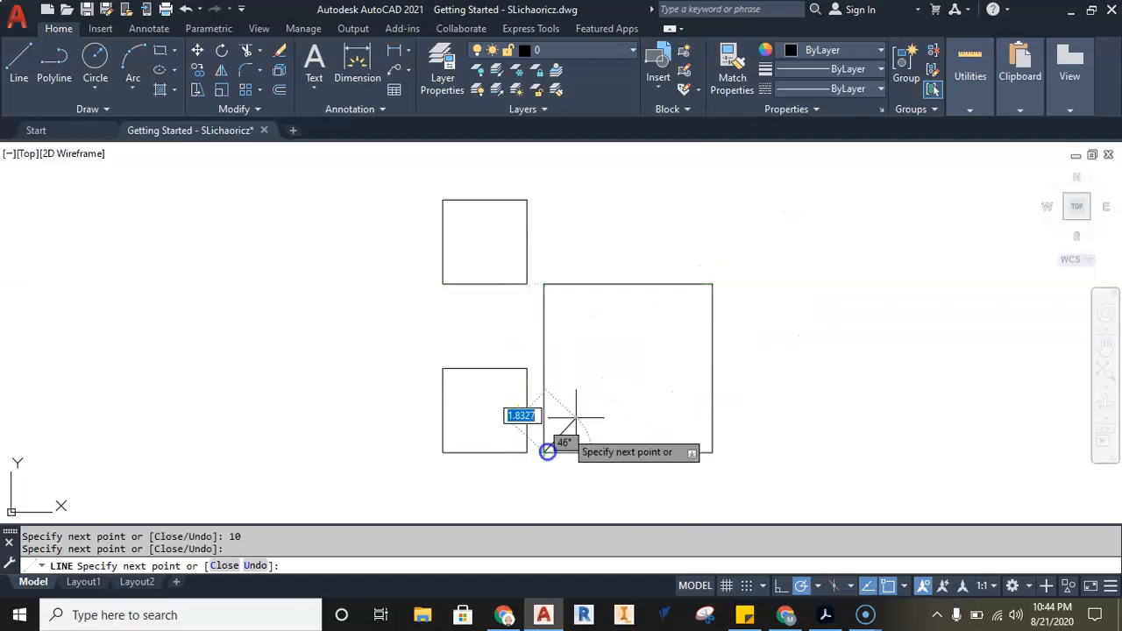
key("Escape")
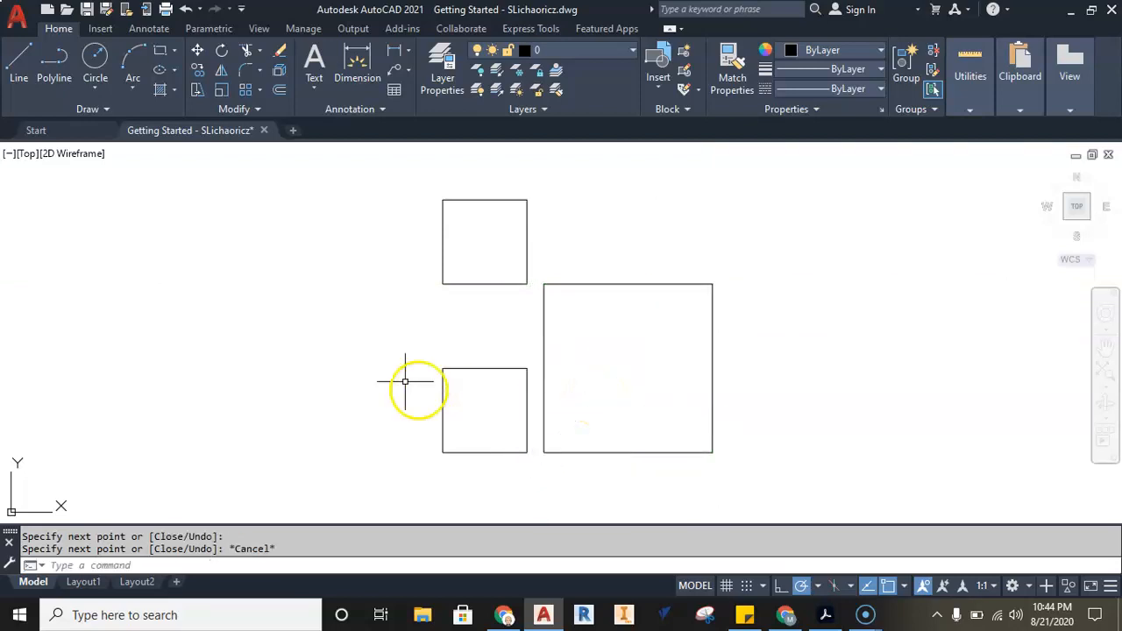
Start a line 1 unit left of the bottom square's lower-left corner, aligned with its base, and draw a 2.5-unit side upward
left_click(19, 60)
scroll(462, 450, "up", 4)
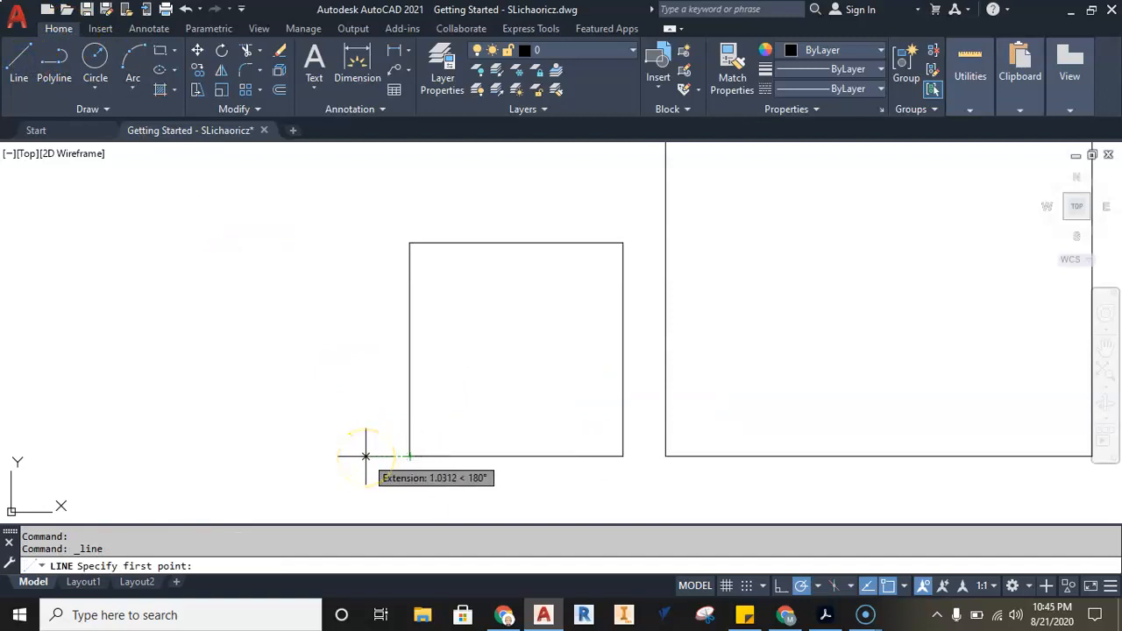
type("1")
key("Return")
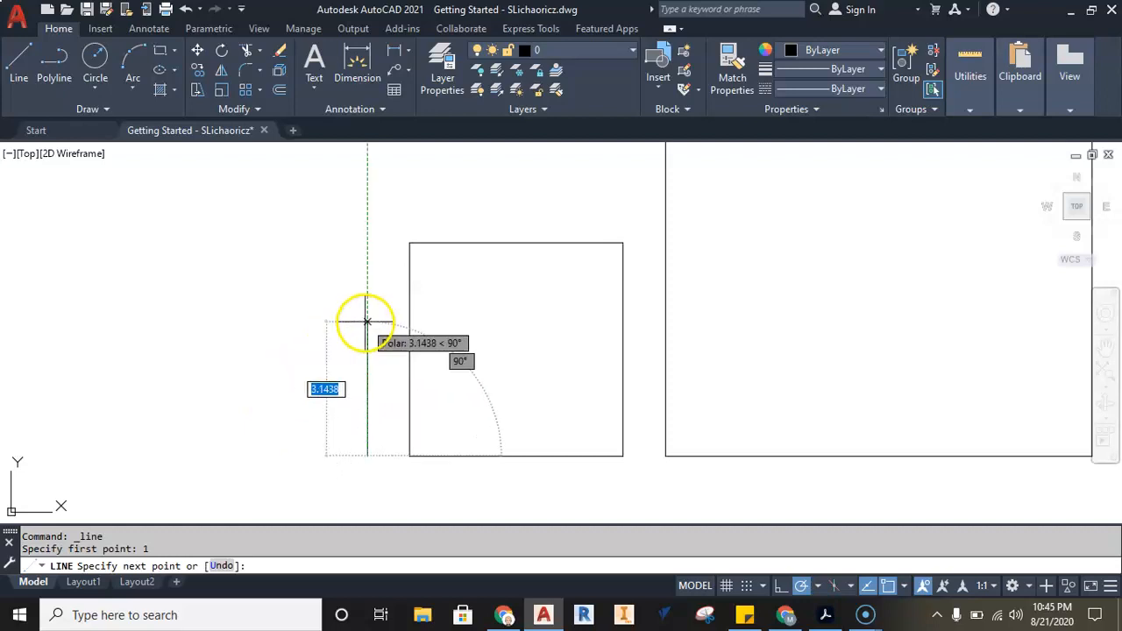
type("2.5")
key("Return")
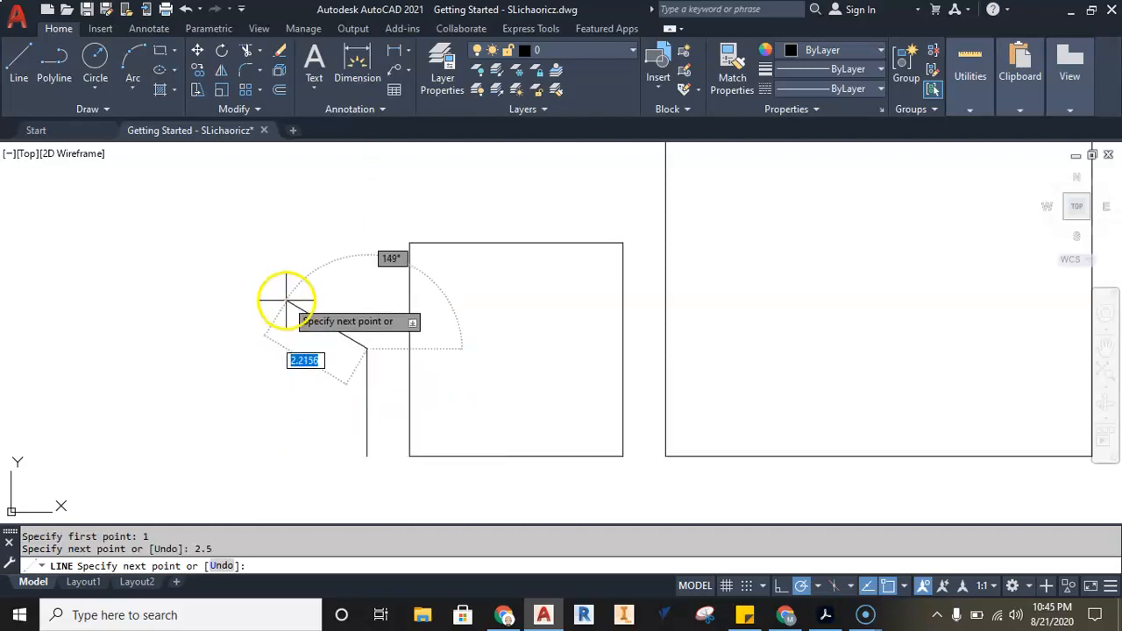
Complete the small square with 2.5-unit sides to the left, down, and right back to its start point
key("BackSpace")
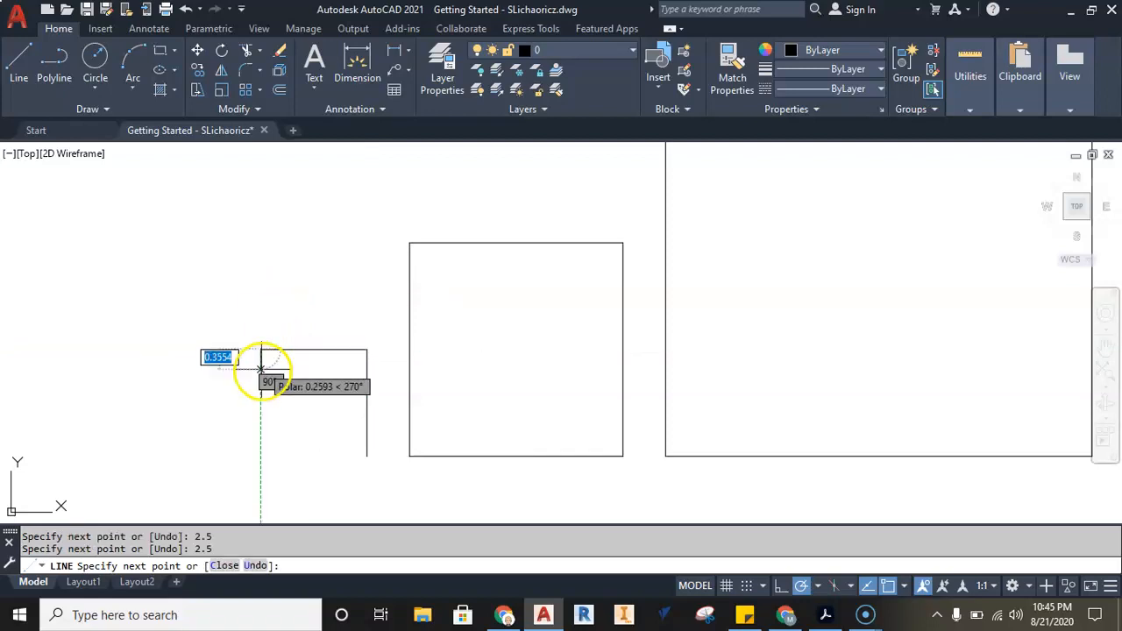
type("2.5")
key("Return")
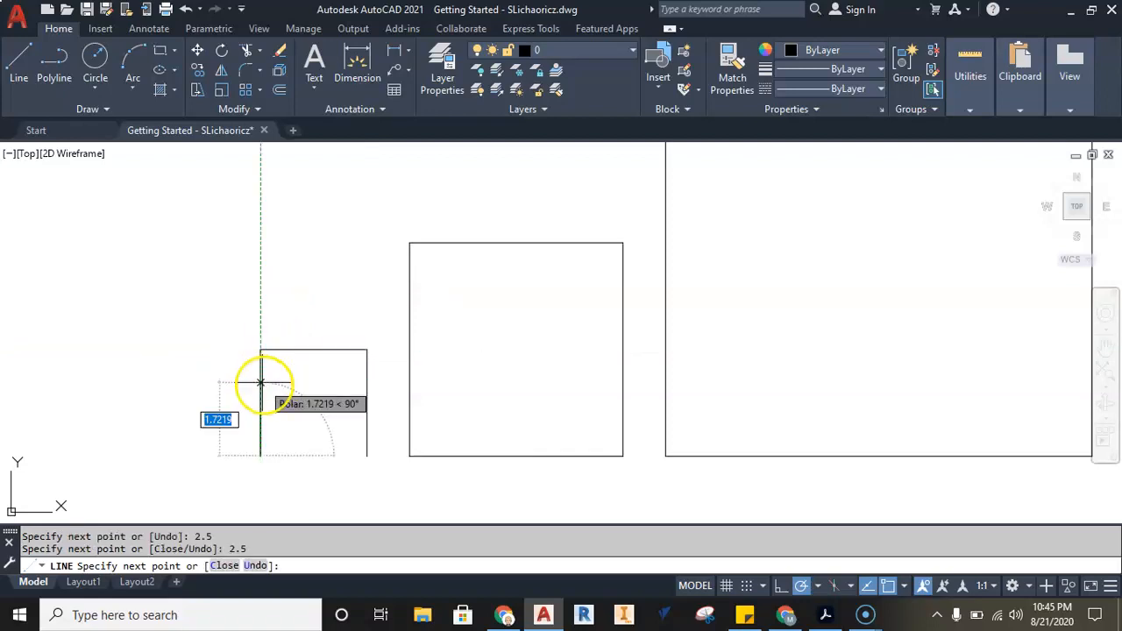
type("2.5")
key("Return")
key("Escape")
scroll(367, 456, "down", 2)
middle_click_drag(377, 453, 460, 496)
scroll(679, 317, "down", 2)
middle_click_drag(539, 408, 483, 409)
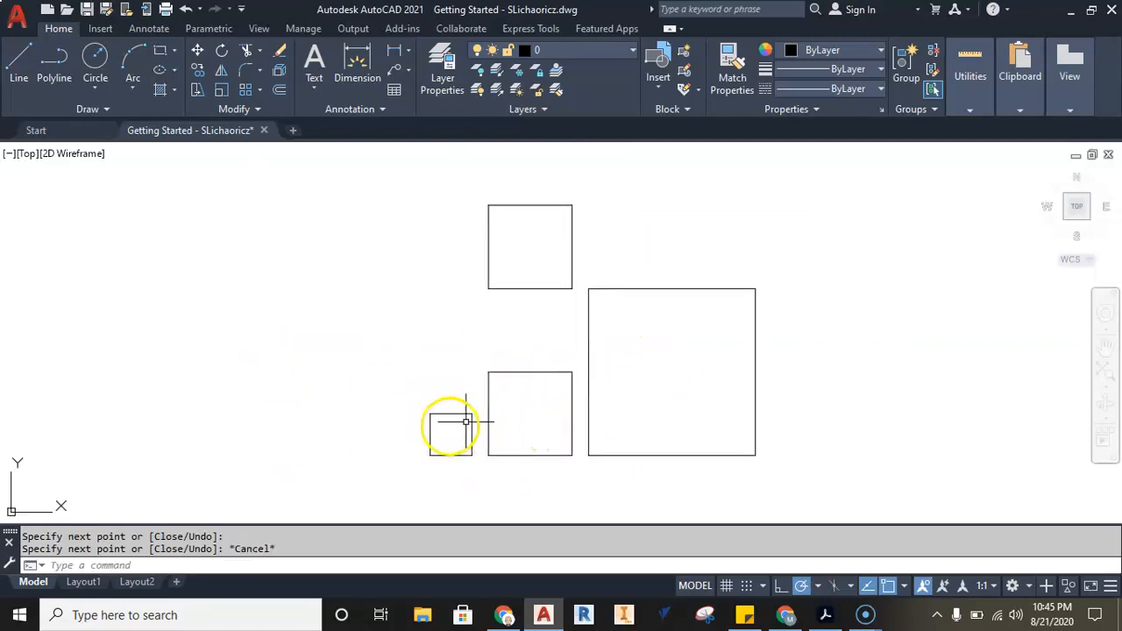
Draw a 5 by 5 rectangle in the empty area to the left of the small square
scroll(447, 443, "up", 4)
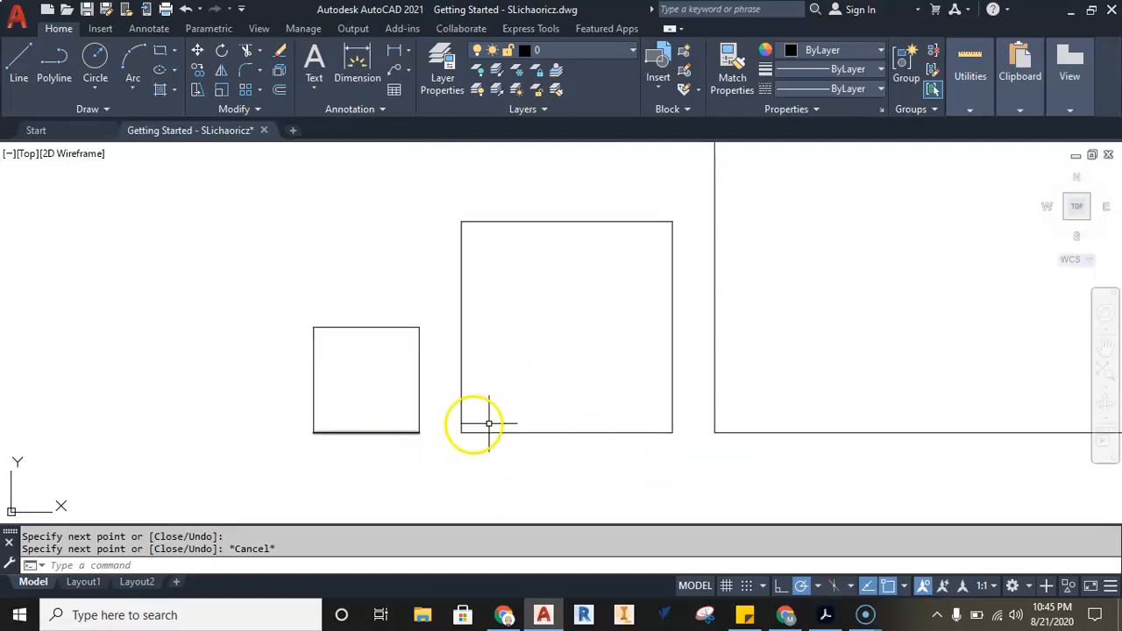
middle_click_drag(551, 333, 550, 349)
scroll(547, 350, "down", 4)
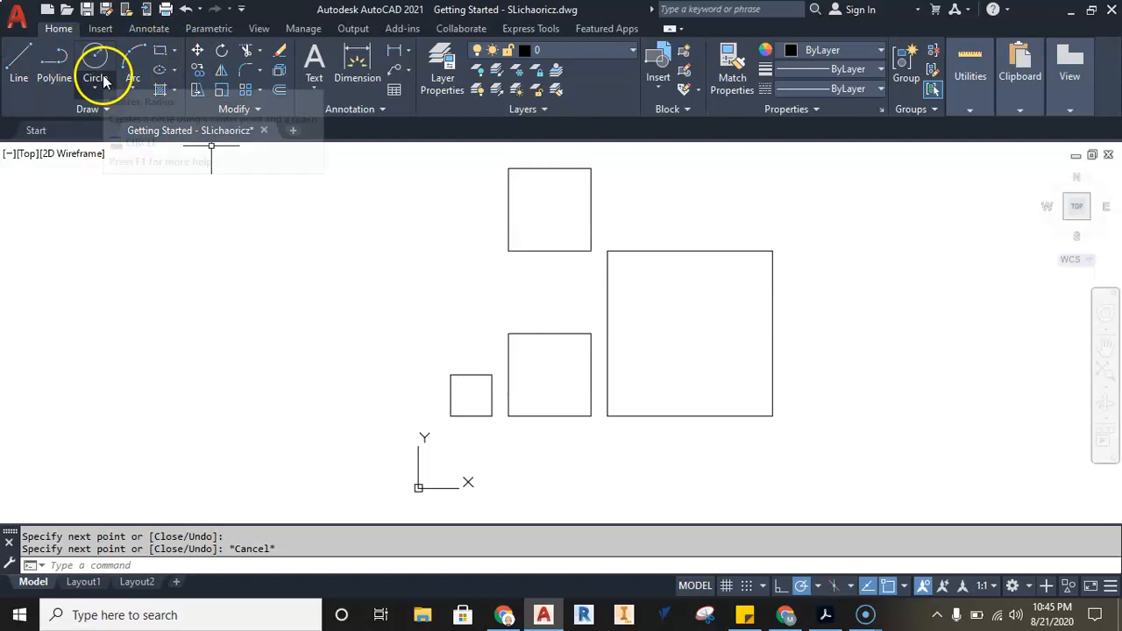
left_click(165, 53)
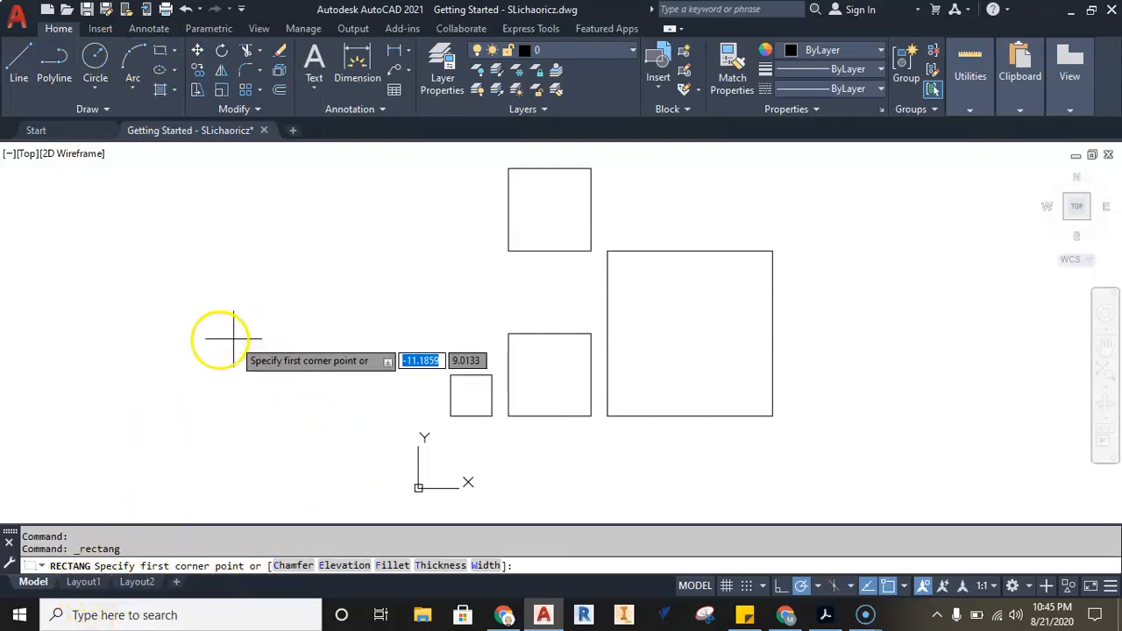
left_click(165, 357)
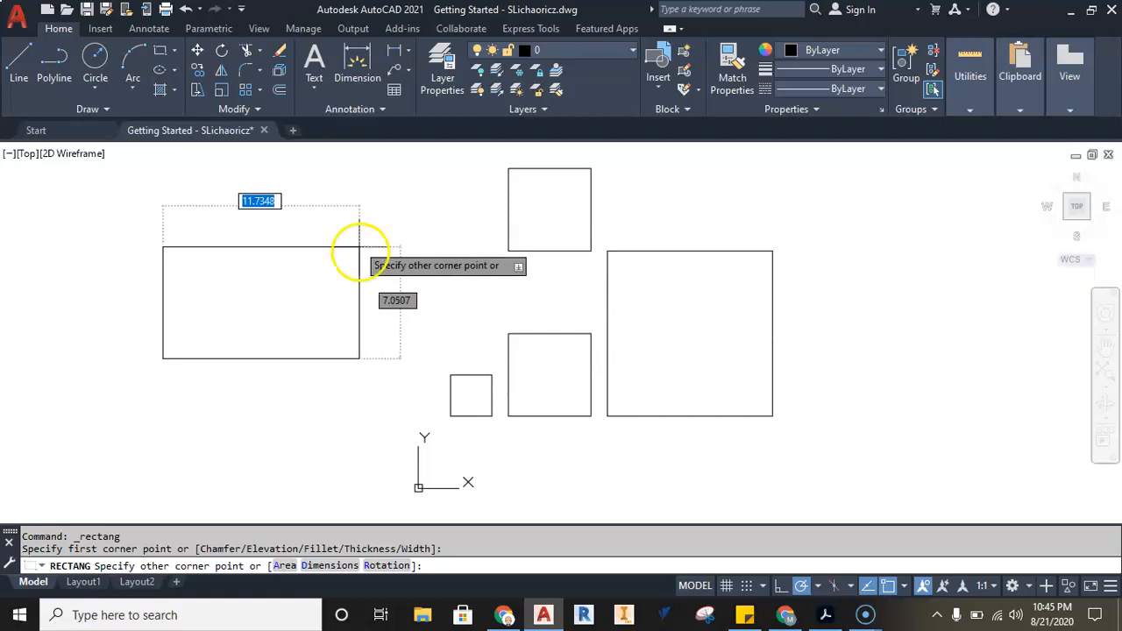
type("5")
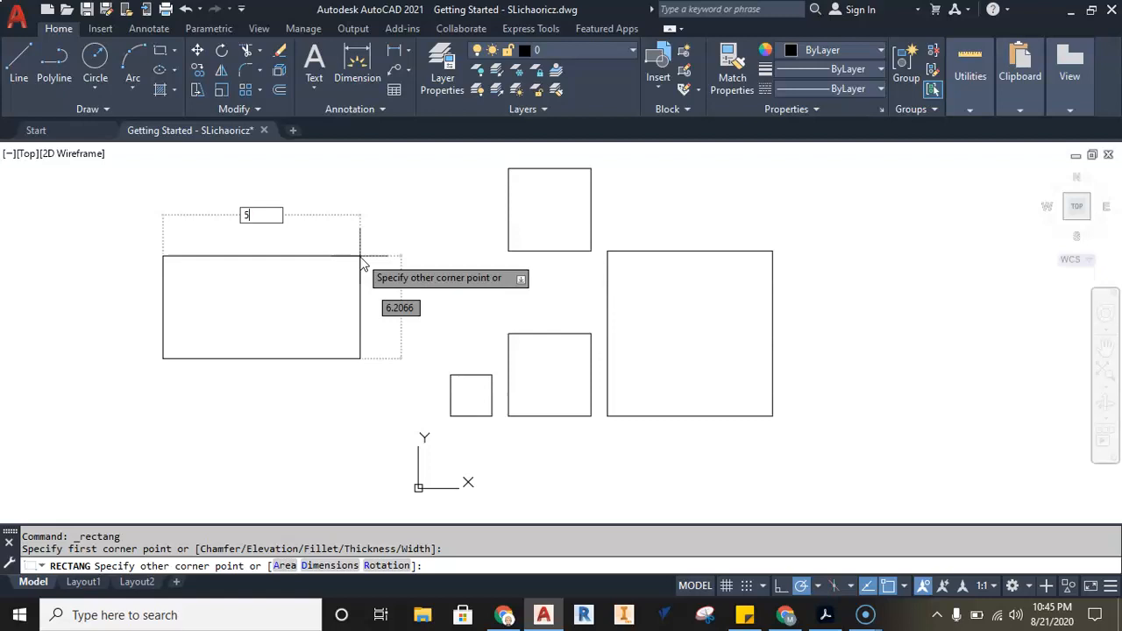
key("Tab")
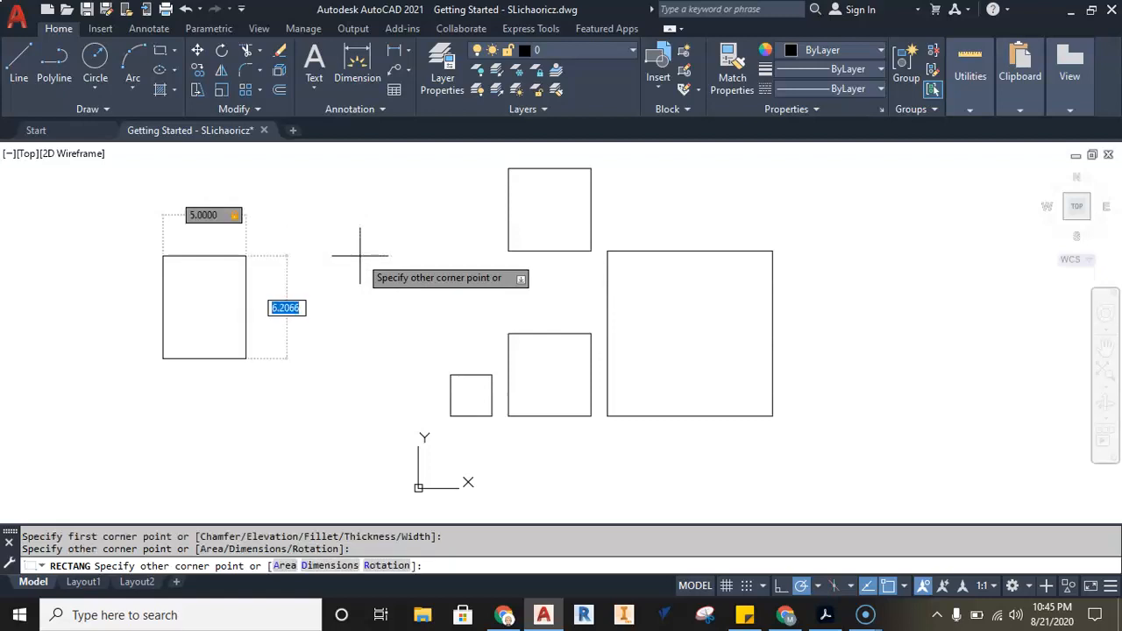
key("Return")
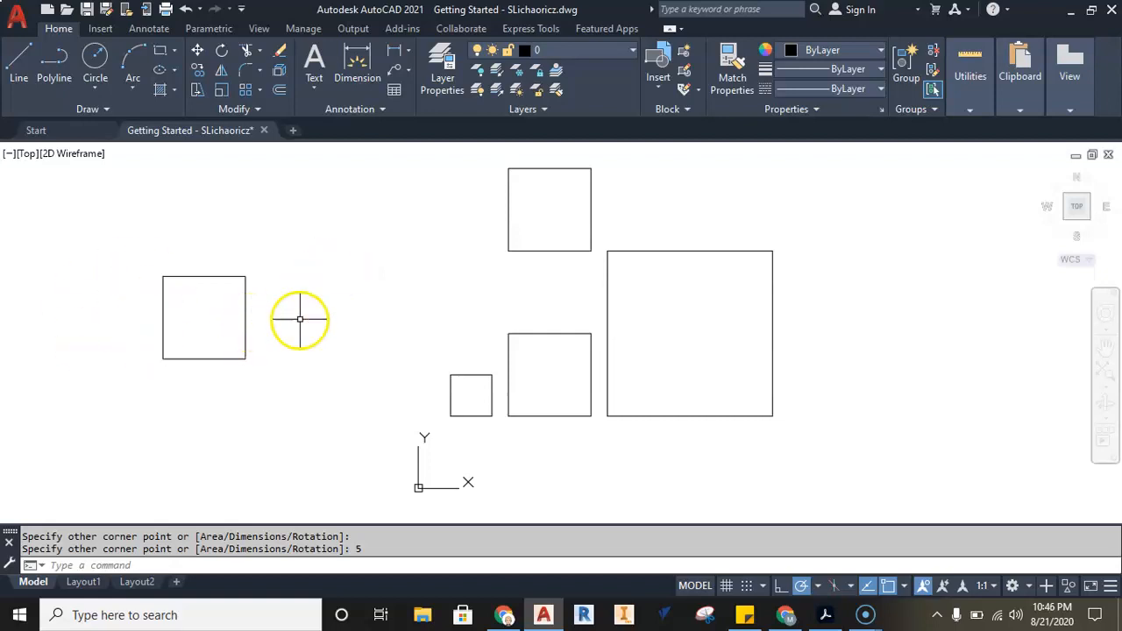
Draw a rectangle 6 units wide and 3 units high between the new 5 by 5 rectangle and the column of squares
left_click(159, 50)
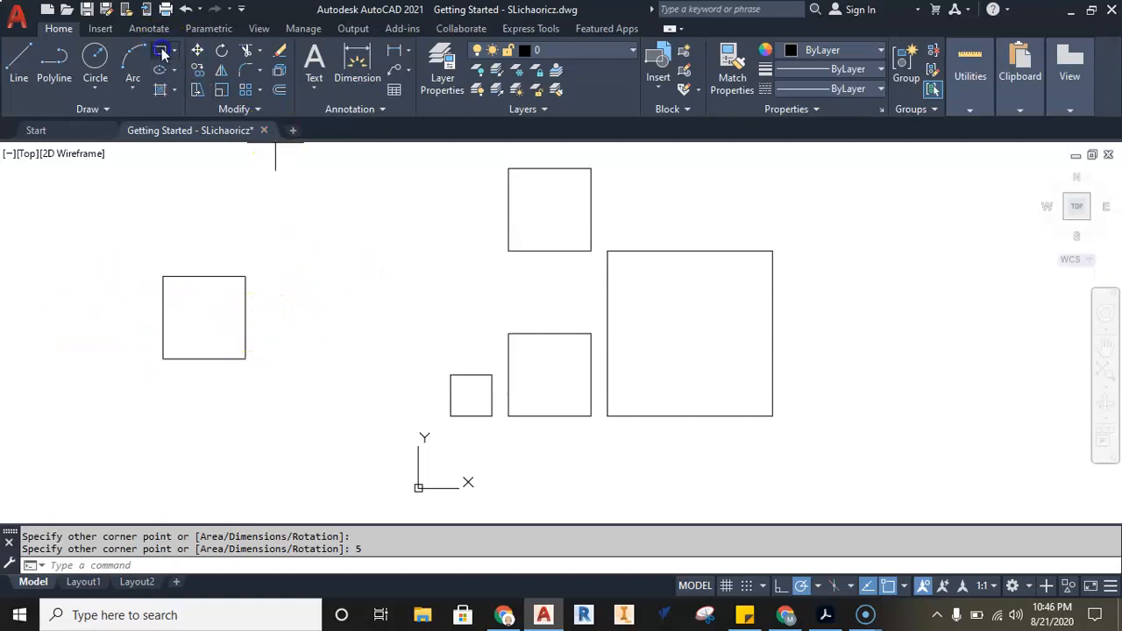
left_click(301, 353)
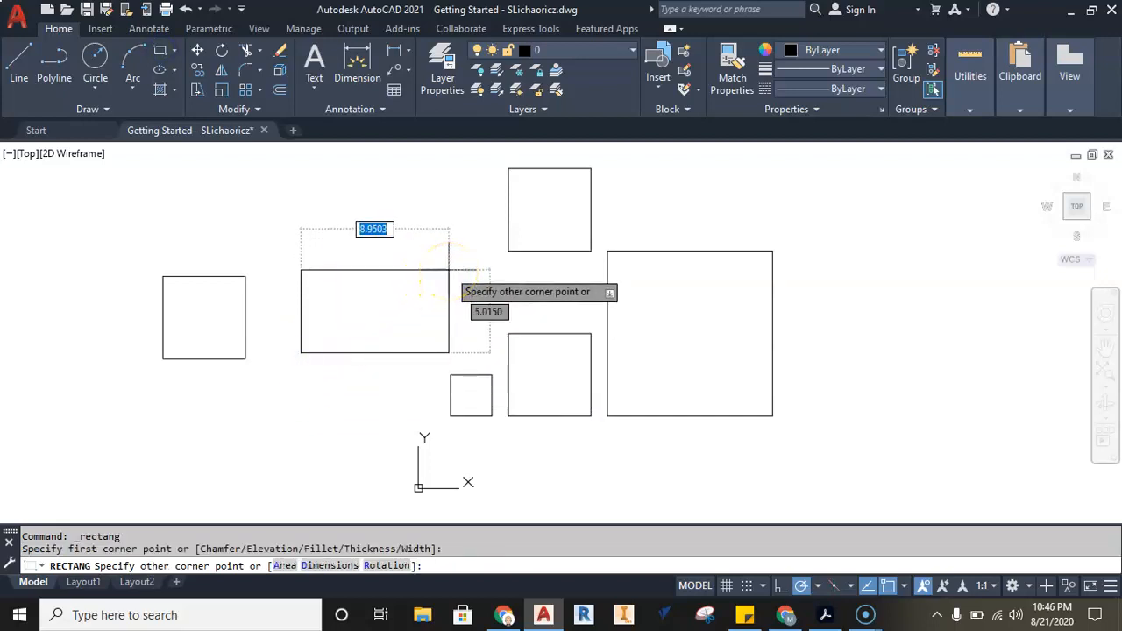
type("6")
key("Tab")
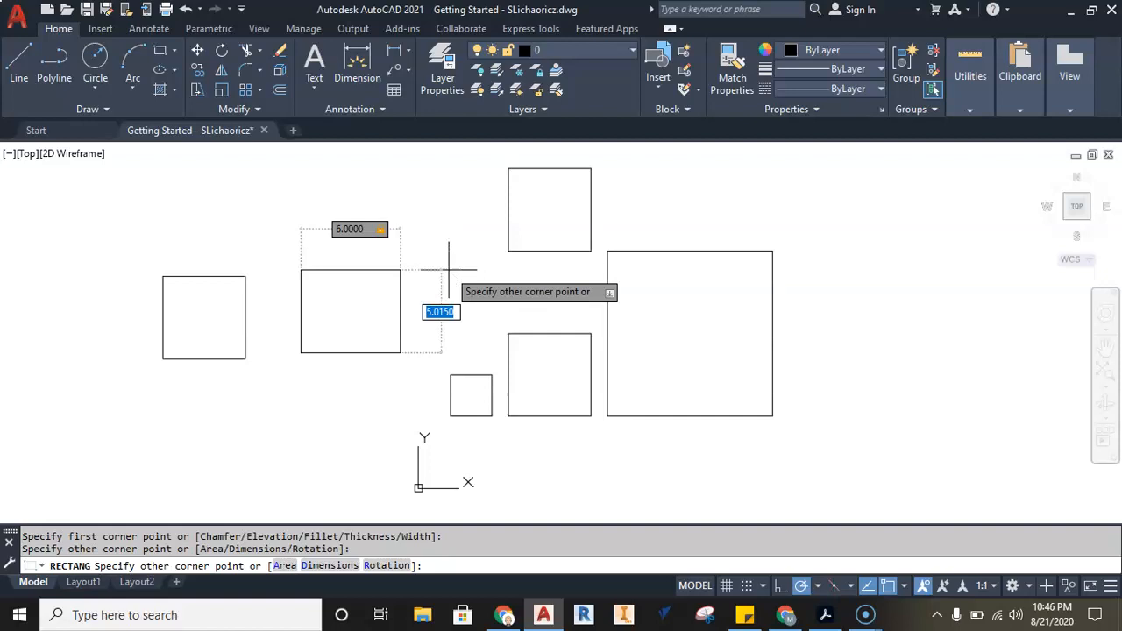
key("Return")
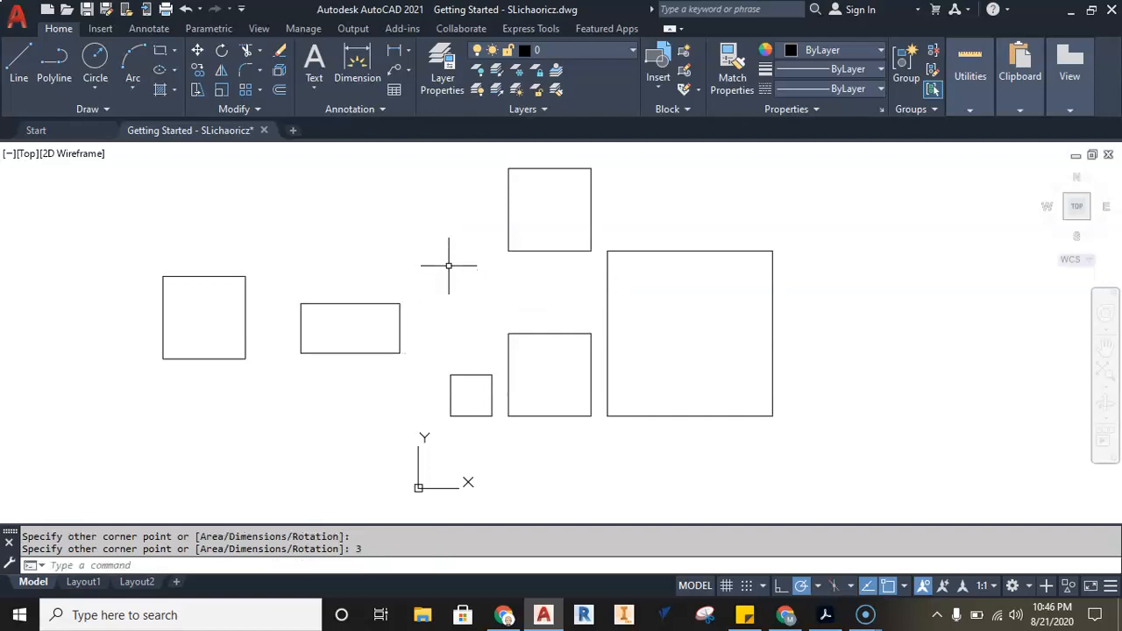
left_click(343, 304)
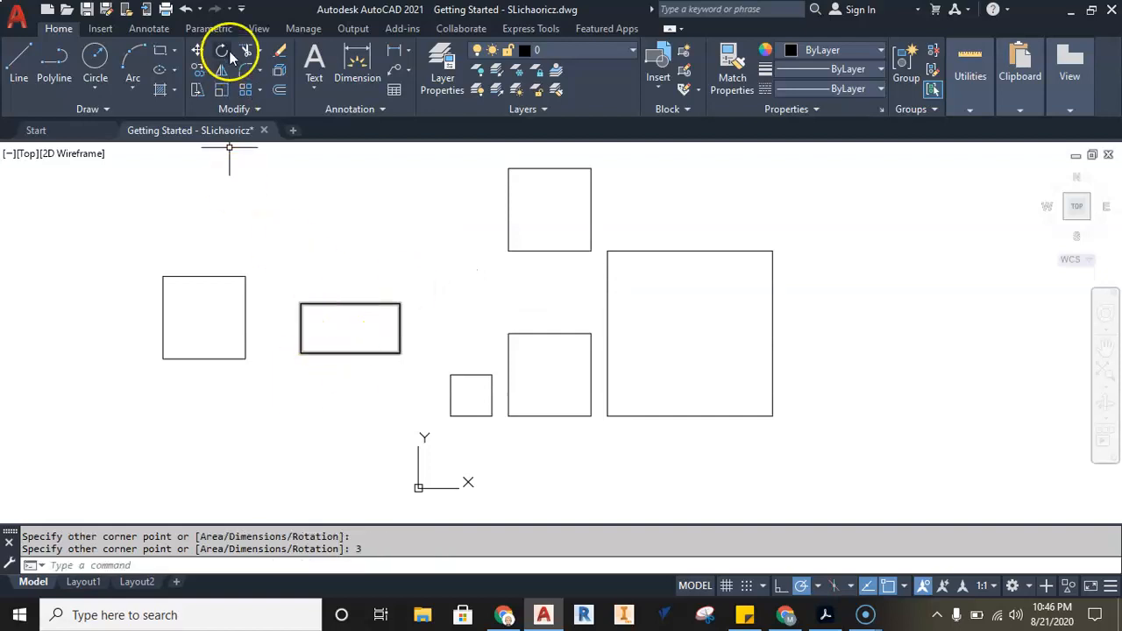
Draw a rectangle 10 units wide and 5 units high below the 5 by 5 rectangle
left_click(159, 50)
scroll(413, 380, "down", 2)
scroll(368, 361, "up", 2)
left_click(308, 409)
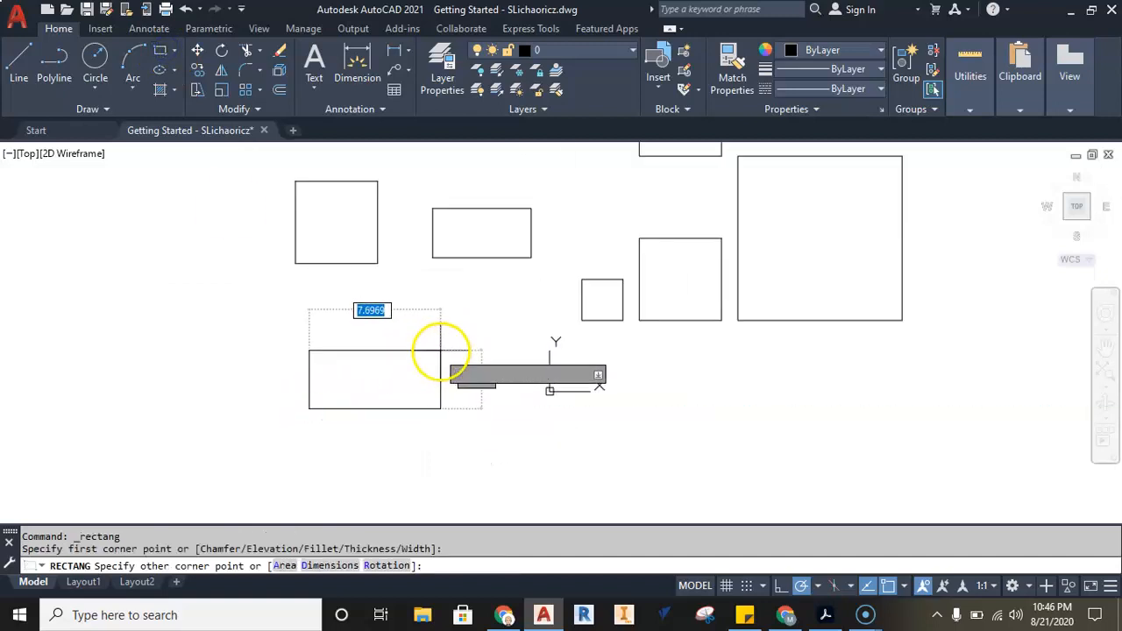
scroll(441, 351, "up", 3)
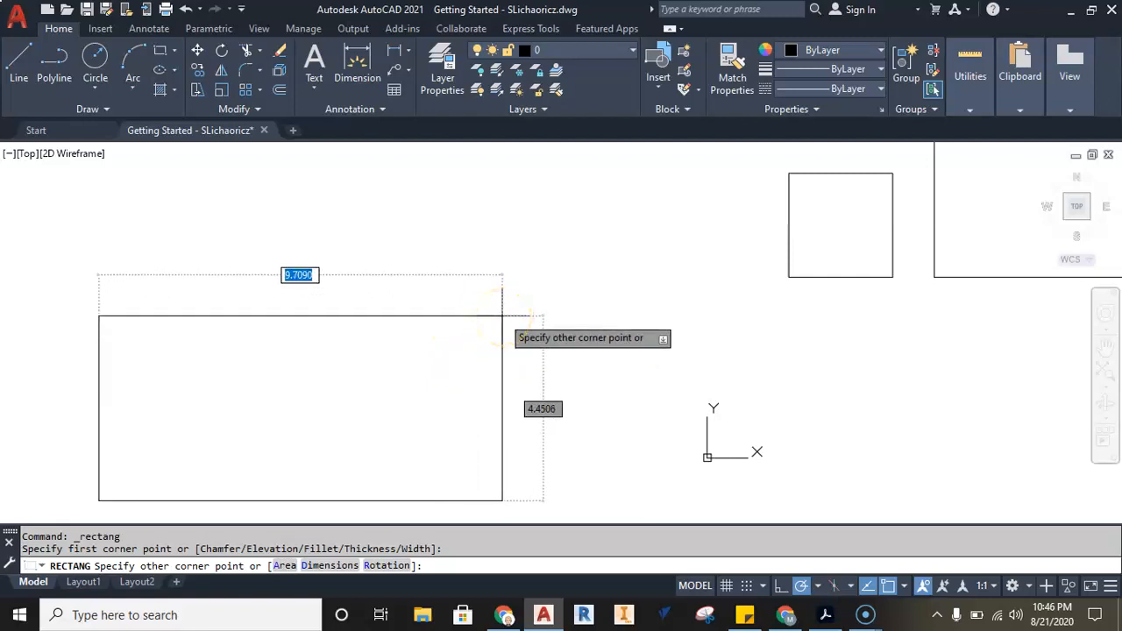
key("Tab")
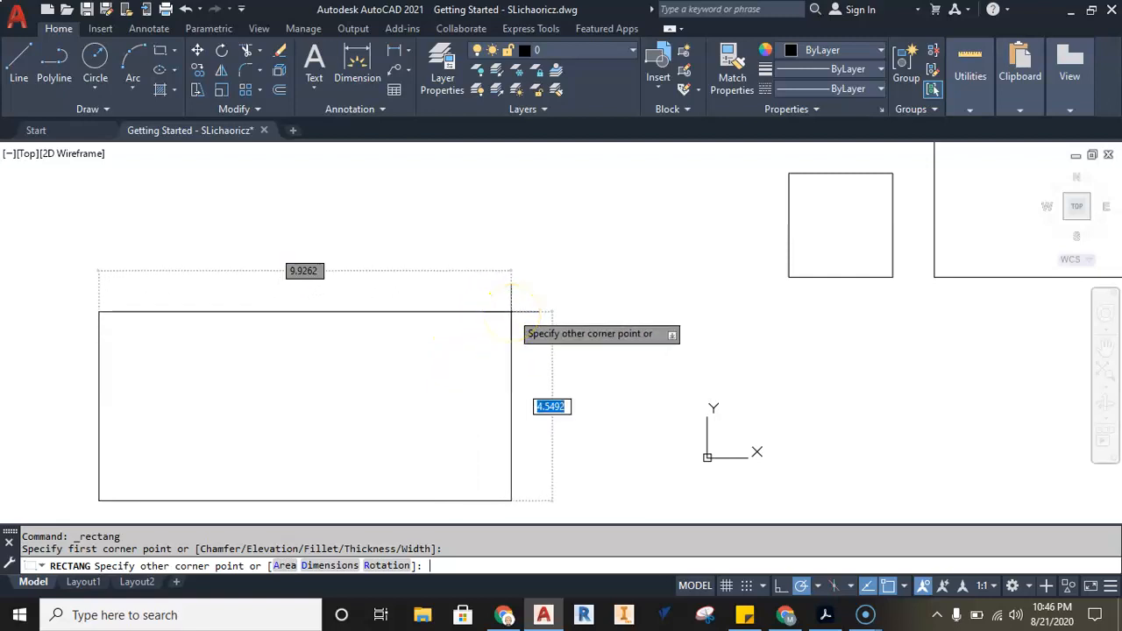
key("Tab")
key("Tab")
key("Tab")
key("Tab")
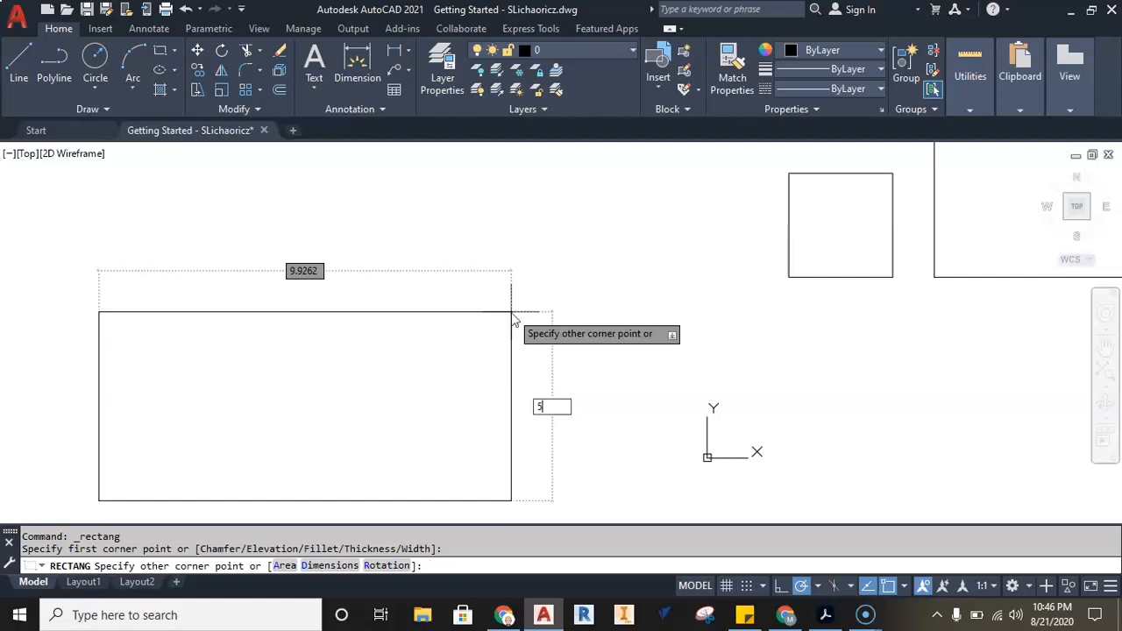
key("Tab")
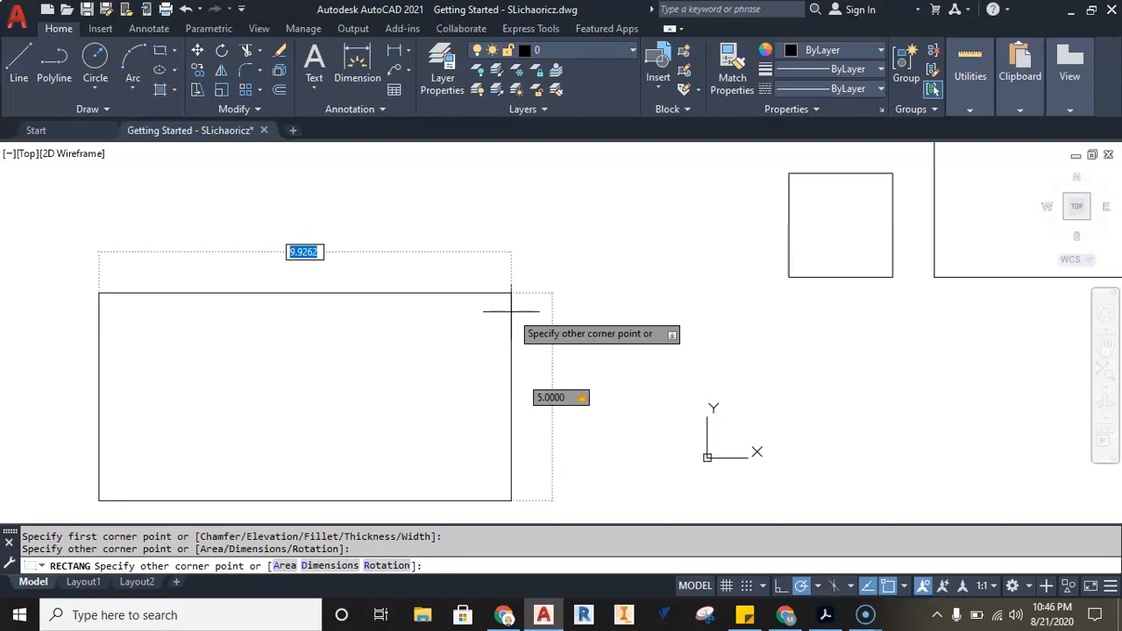
key("Return")
Select the 6 by 3 rectangle and the top edge of the line-drawn bottom square to compare what each selection includes, and clear the selection
scroll(396, 359, "down", 4)
middle_click_drag(394, 358, 326, 352)
middle_click_drag(353, 311, 394, 333)
left_click(422, 289)
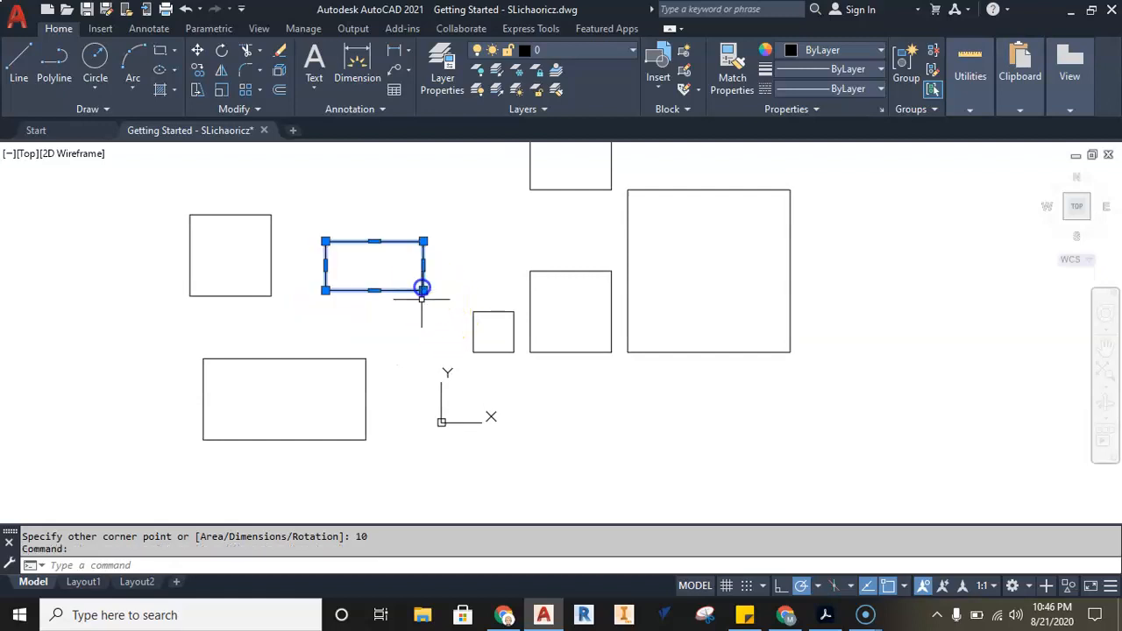
scroll(363, 260, "up", 6)
middle_click_drag(412, 258, 375, 312)
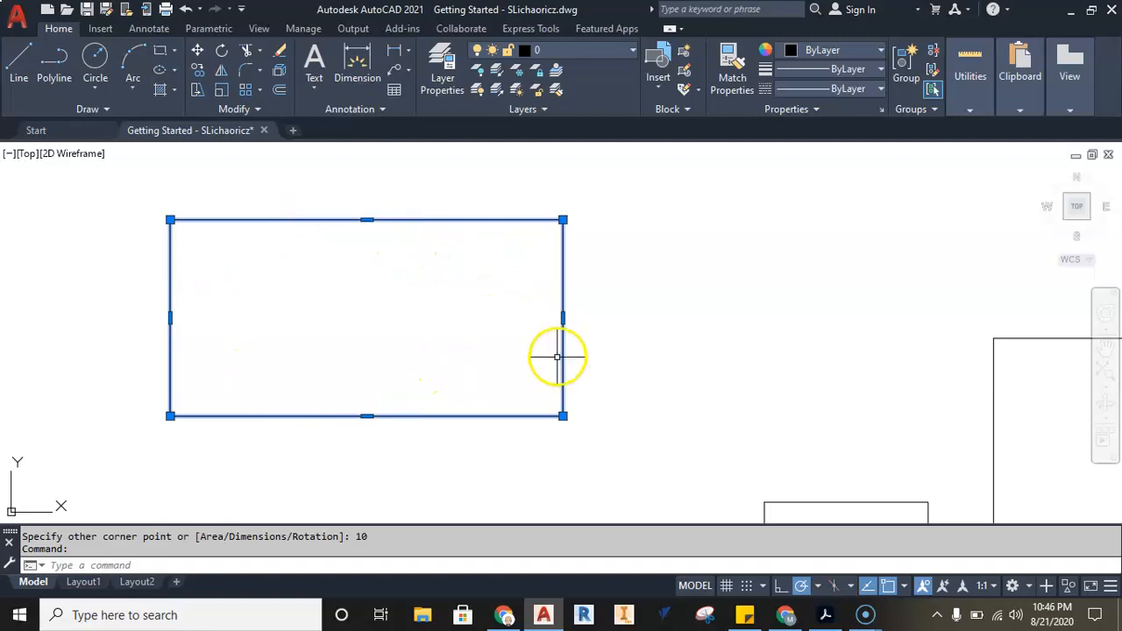
scroll(564, 363, "down", 2)
middle_click_drag(514, 368, 185, 290)
left_click(613, 271)
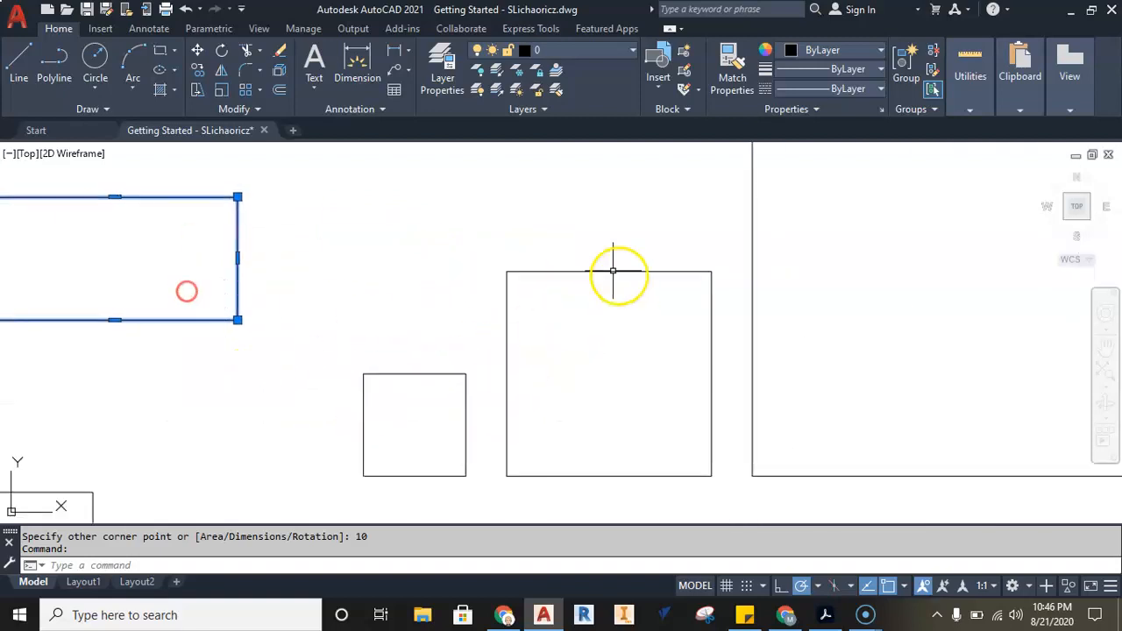
scroll(612, 298, "down", 3)
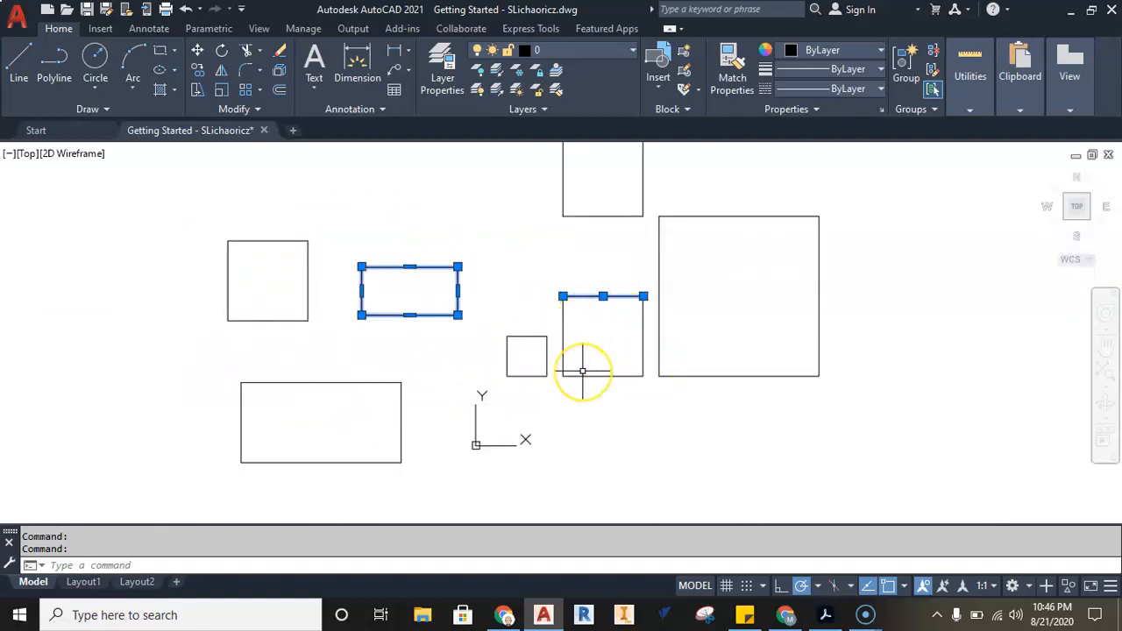
scroll(388, 290, "up", 2)
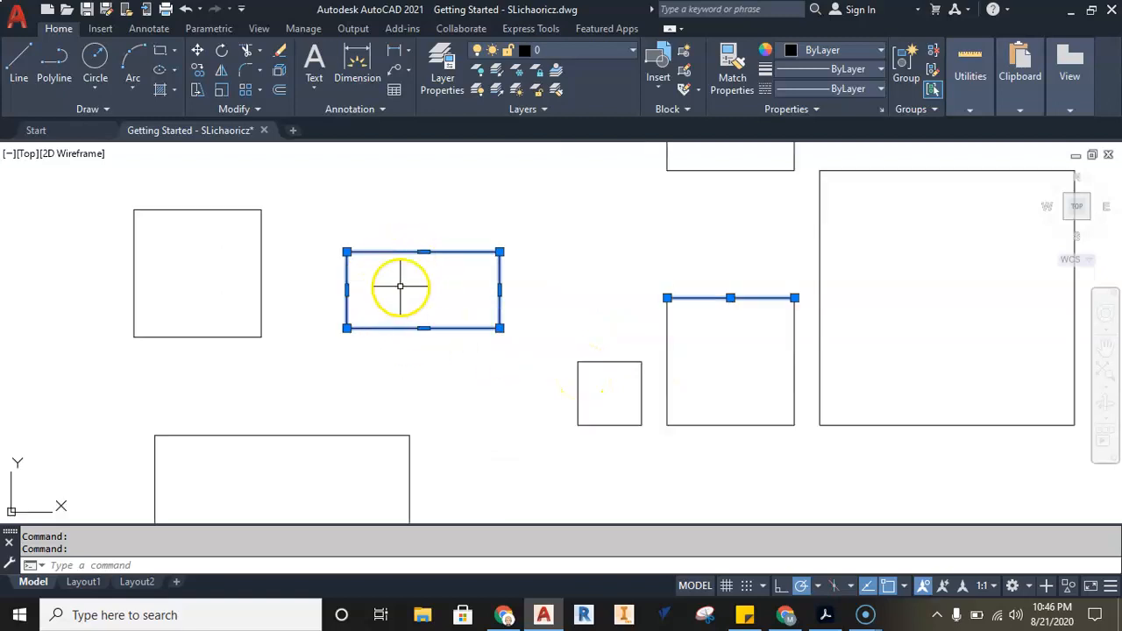
key("Escape")
Offset the 6 by 3 rectangle inward by 0.5
scroll(403, 307, "up", 4)
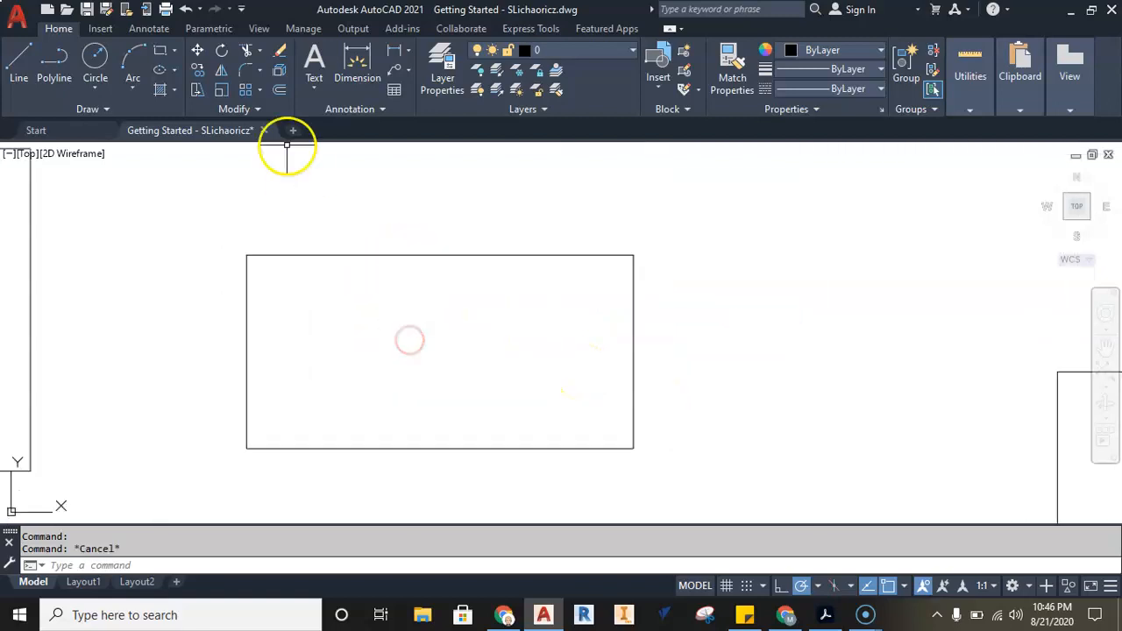
left_click(281, 94)
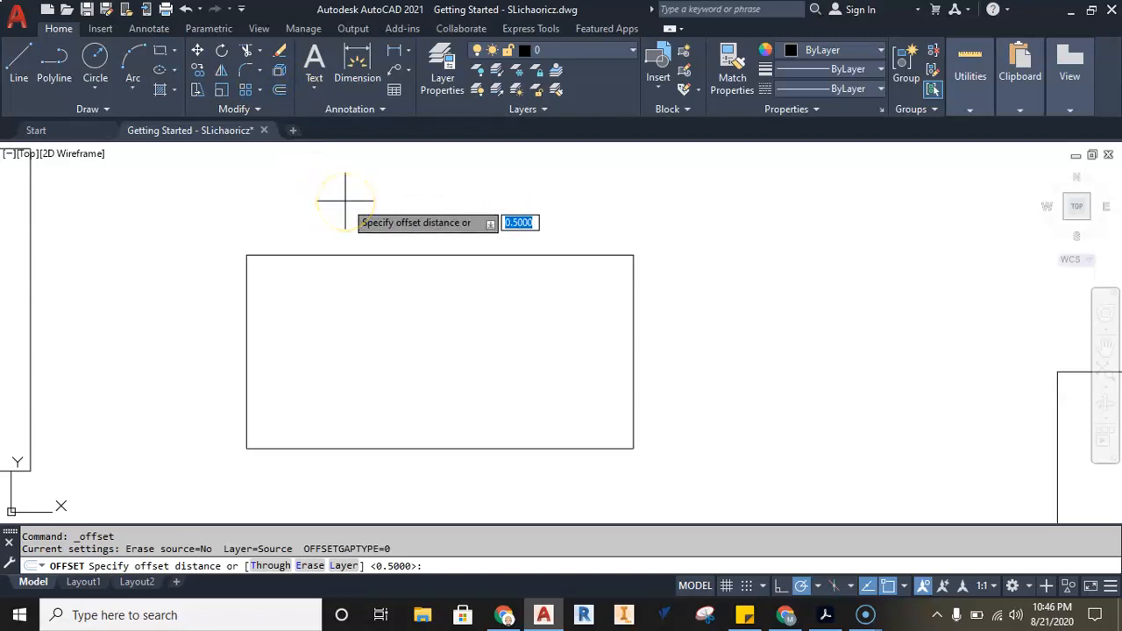
key("Return")
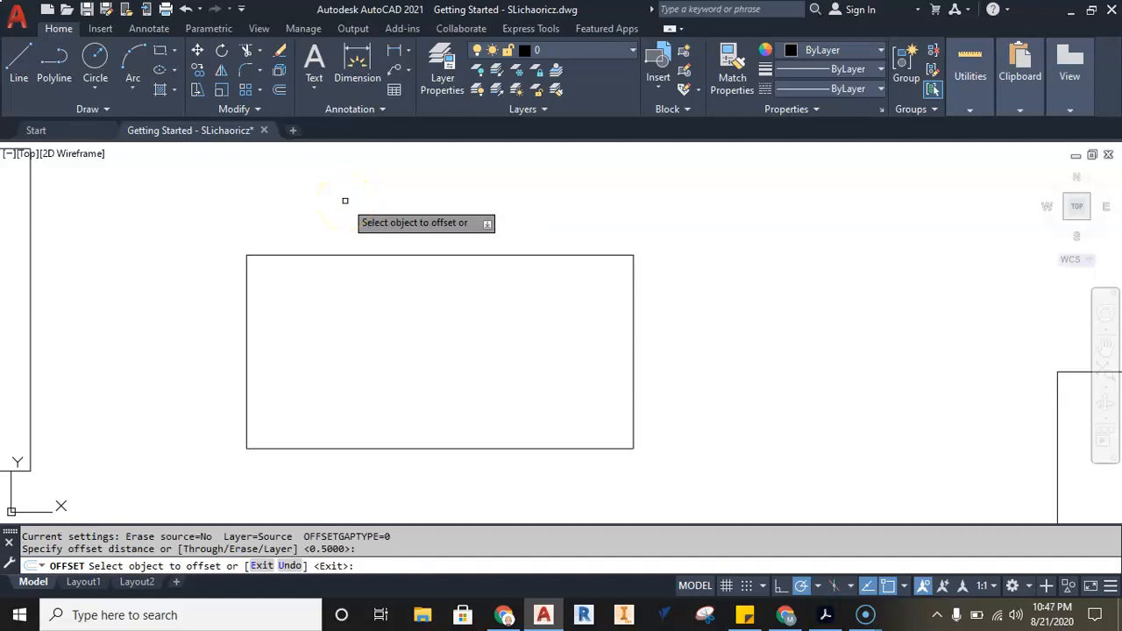
left_click(380, 255)
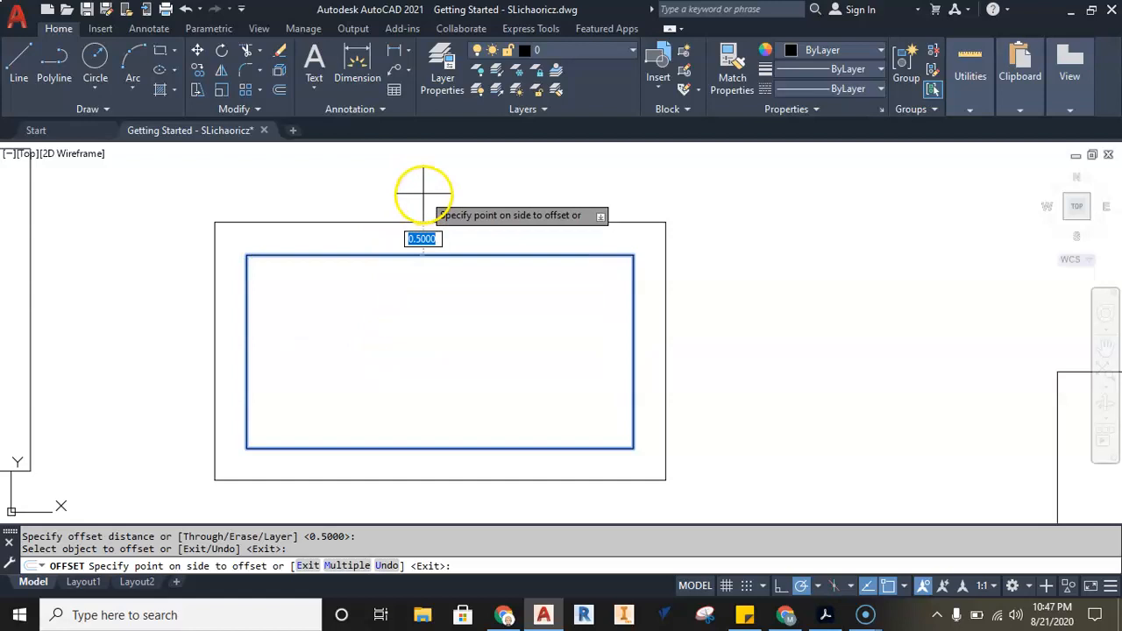
left_click(427, 342)
scroll(429, 341, "down", 1)
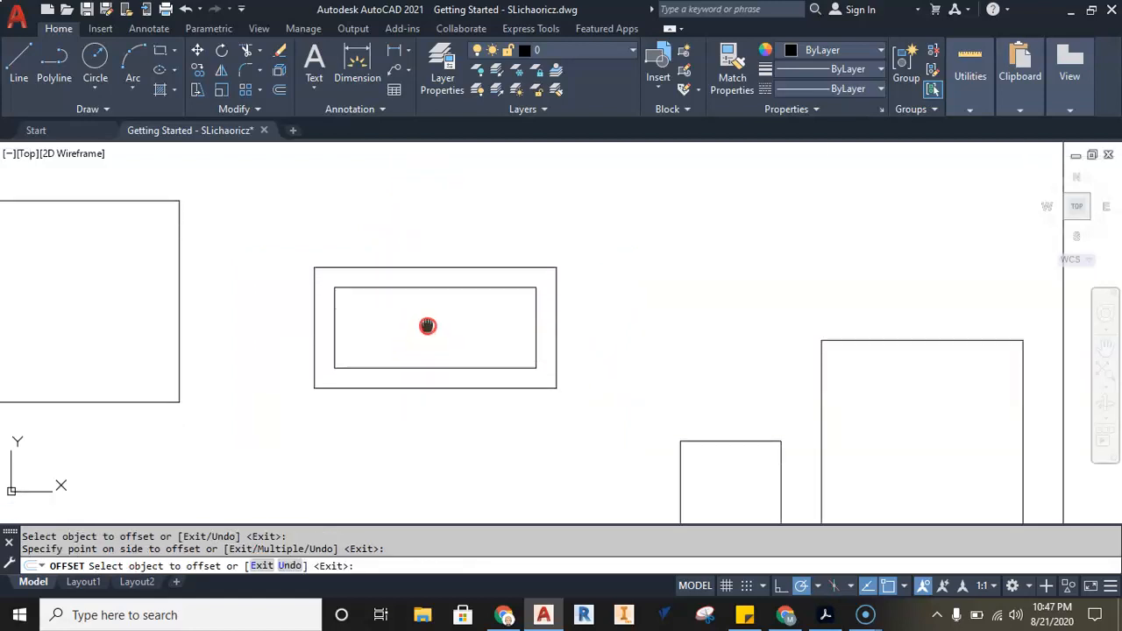
scroll(446, 328, "down", 2)
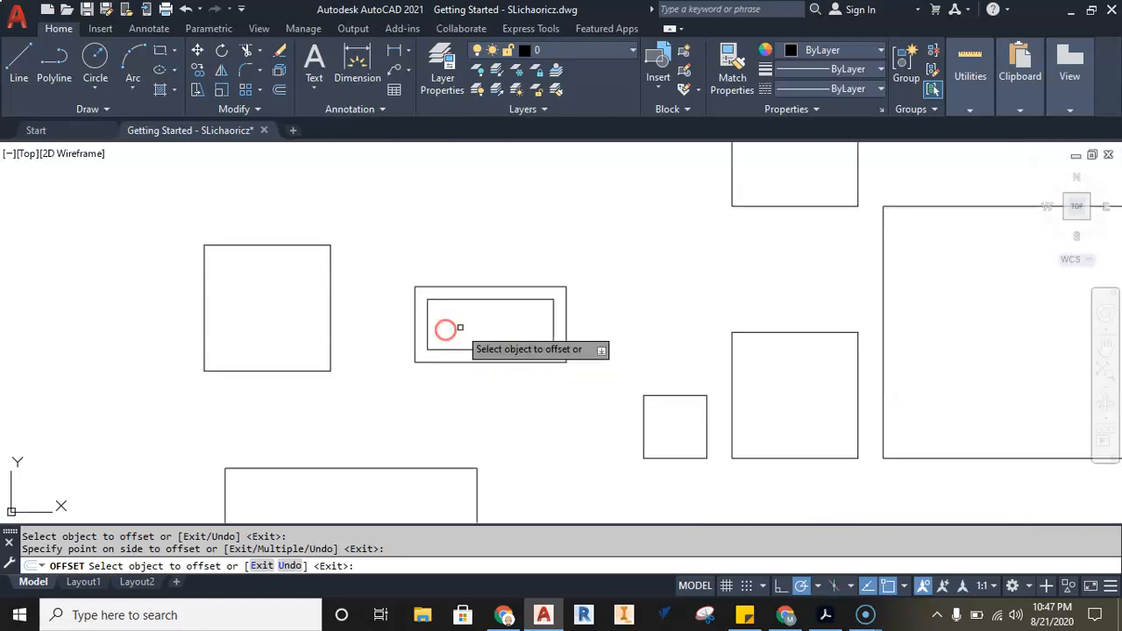
middle_click_drag(466, 327, 540, 327)
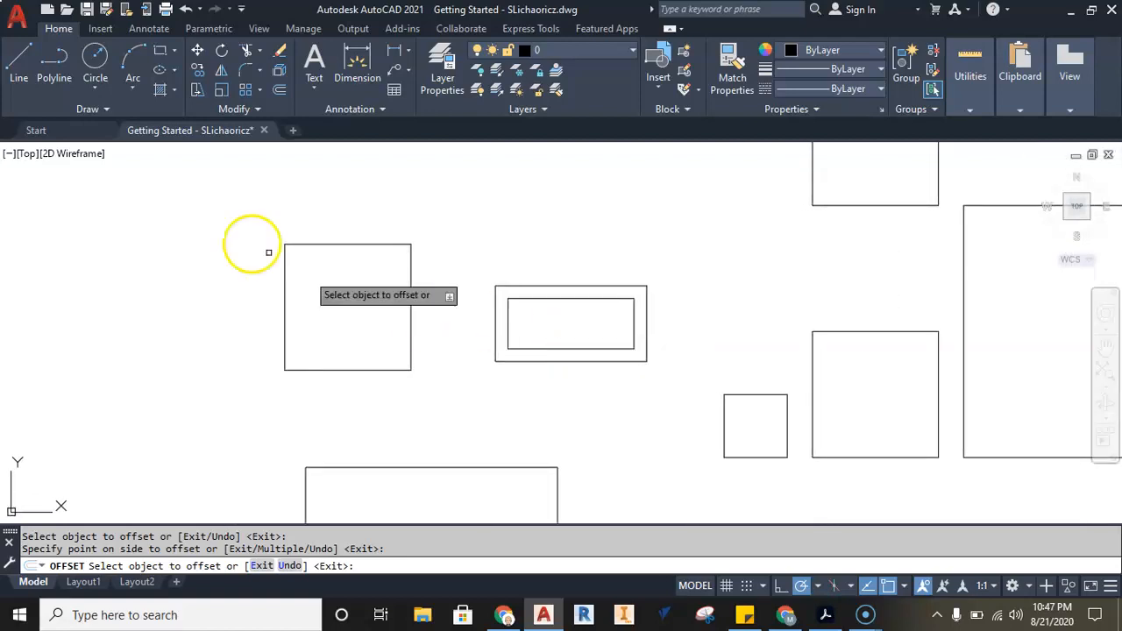
scroll(770, 333, "down", 2)
middle_click_drag(745, 310, 512, 358)
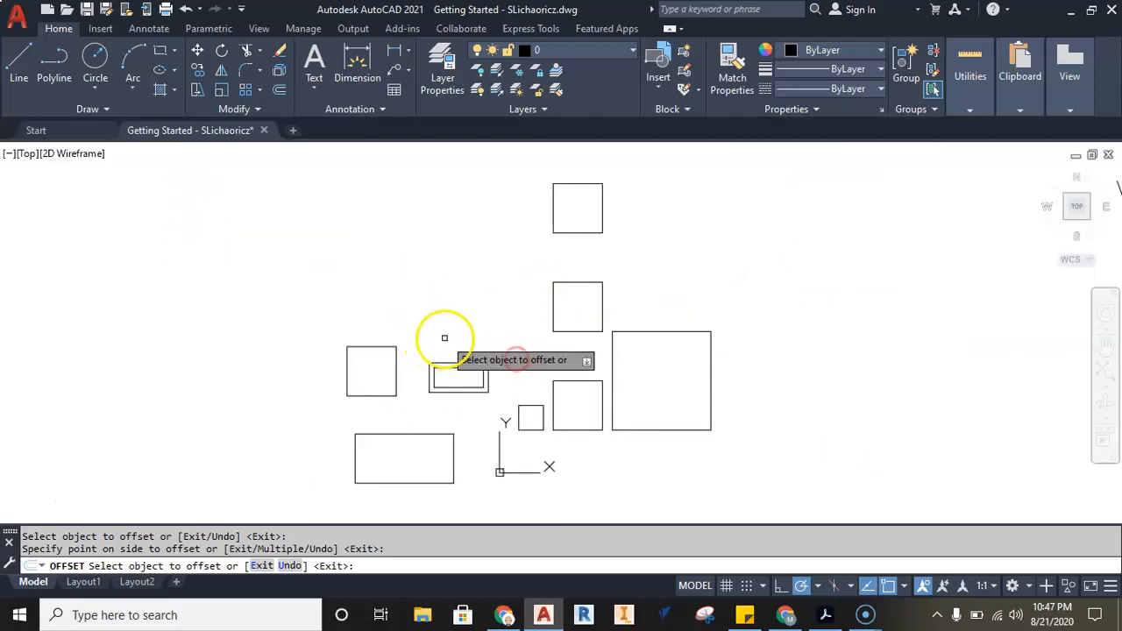
key("Escape")
Save the drawing with the new squares and rectangles in view
scroll(453, 315, "up", 2)
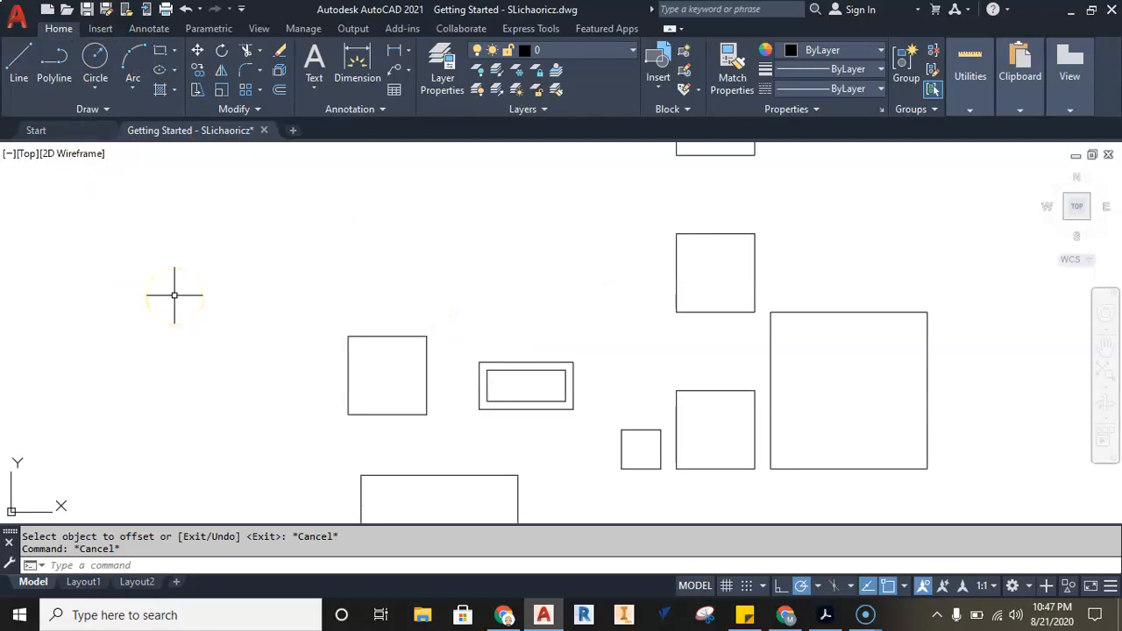
scroll(296, 325, "down", 4)
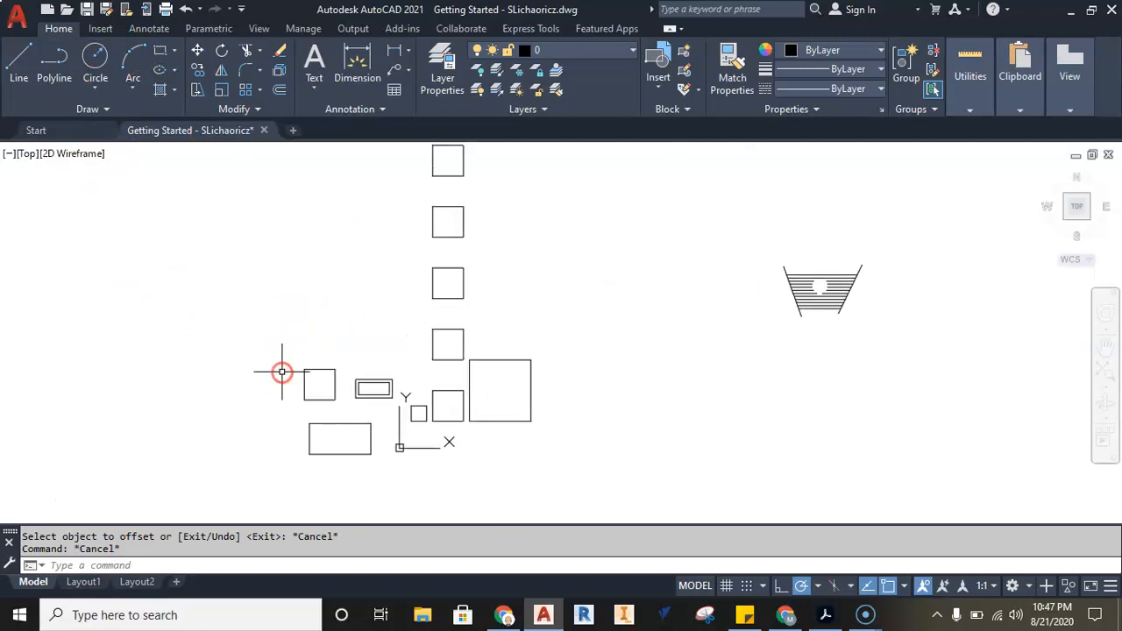
left_click(87, 9)
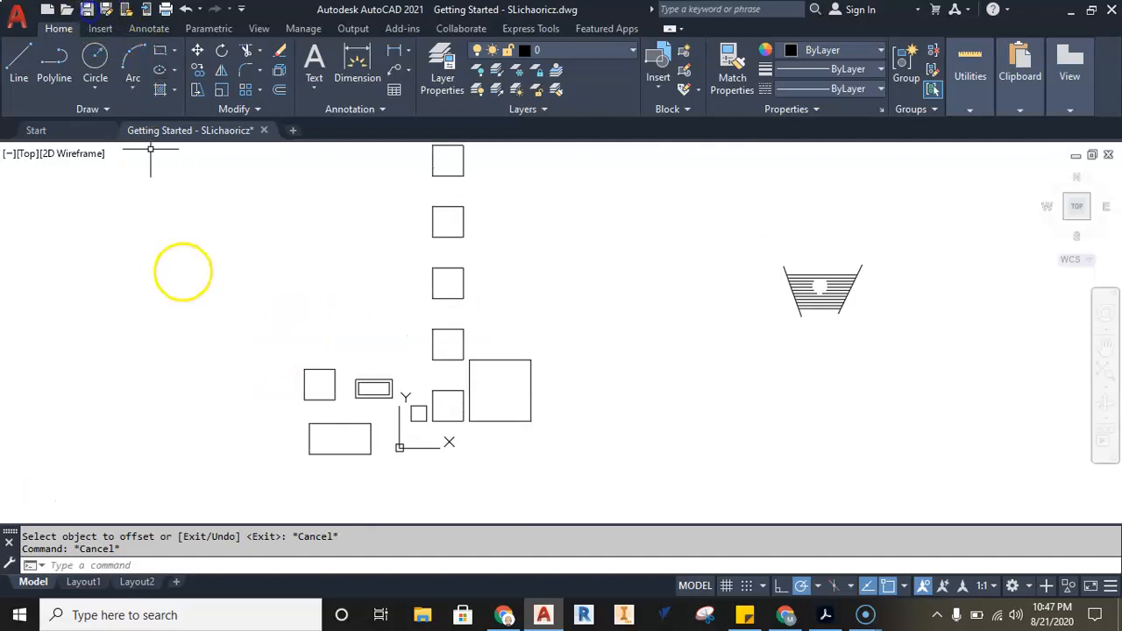
scroll(290, 328, "down", 2)
mouse_move(290, 328)
middle_mouse_down()
mouse_move(288, 378)
mouse_move(317, 388)
middle_mouse_up()
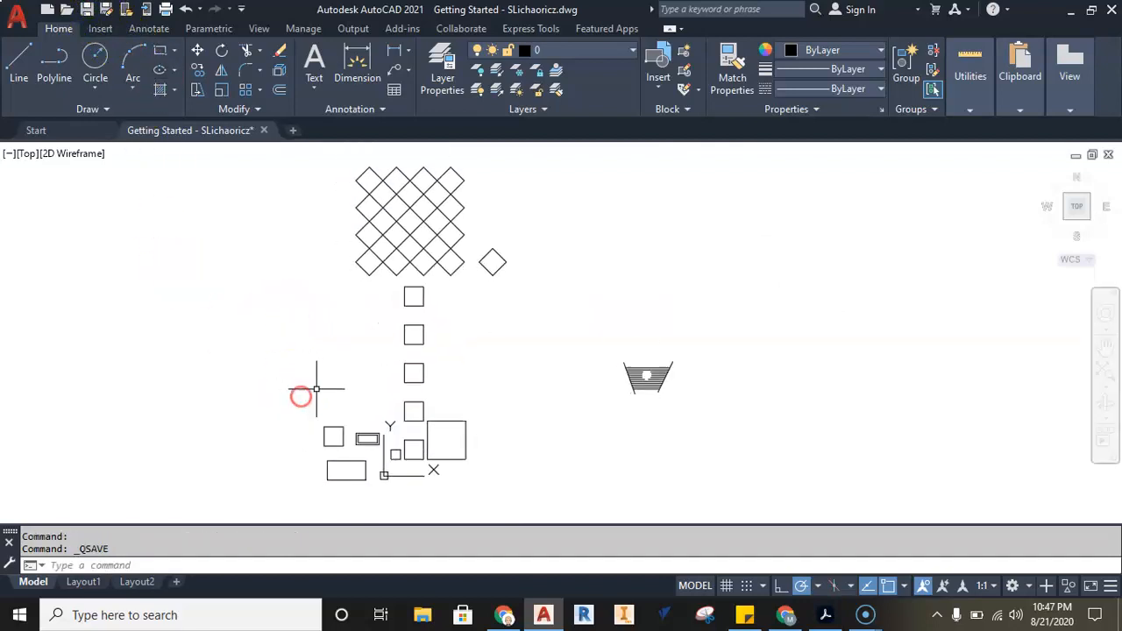